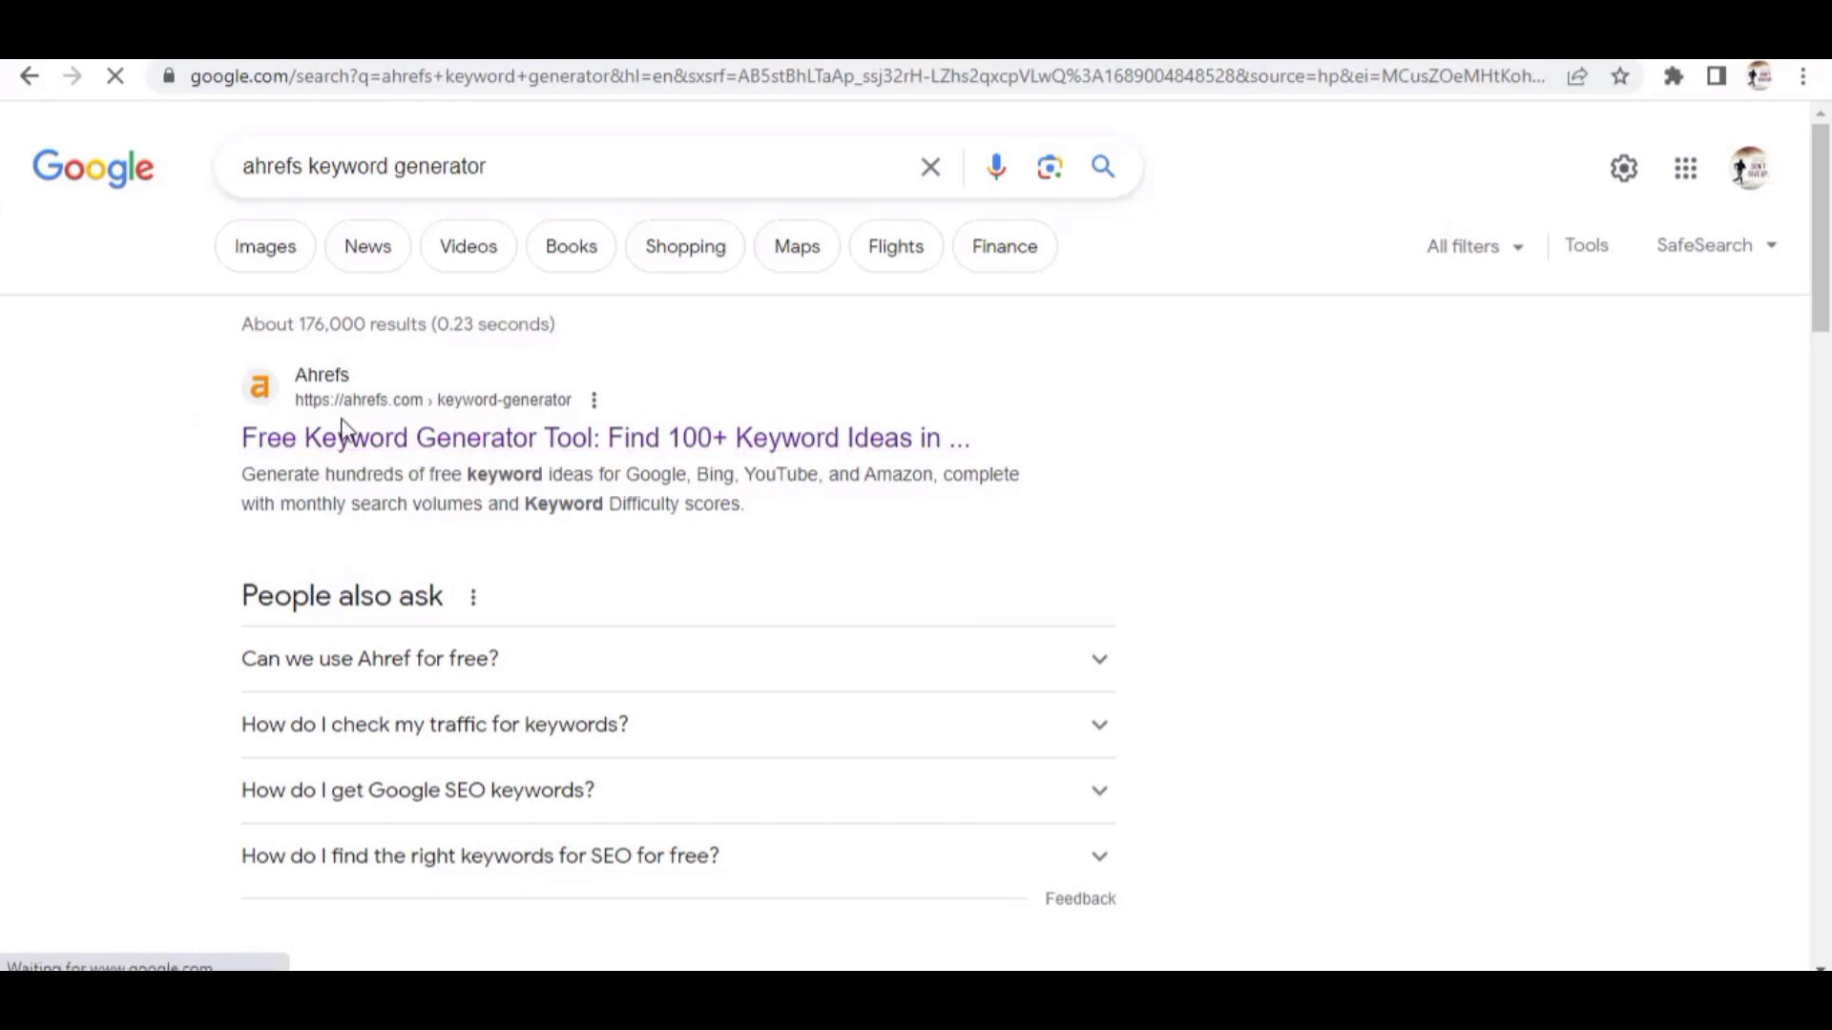
Open ahrefs.com/keyword-generator from the 'Free Keyword Generator Tool' search result and look over the page.
{"action": "left_click", "coordinate": [399, 439]}
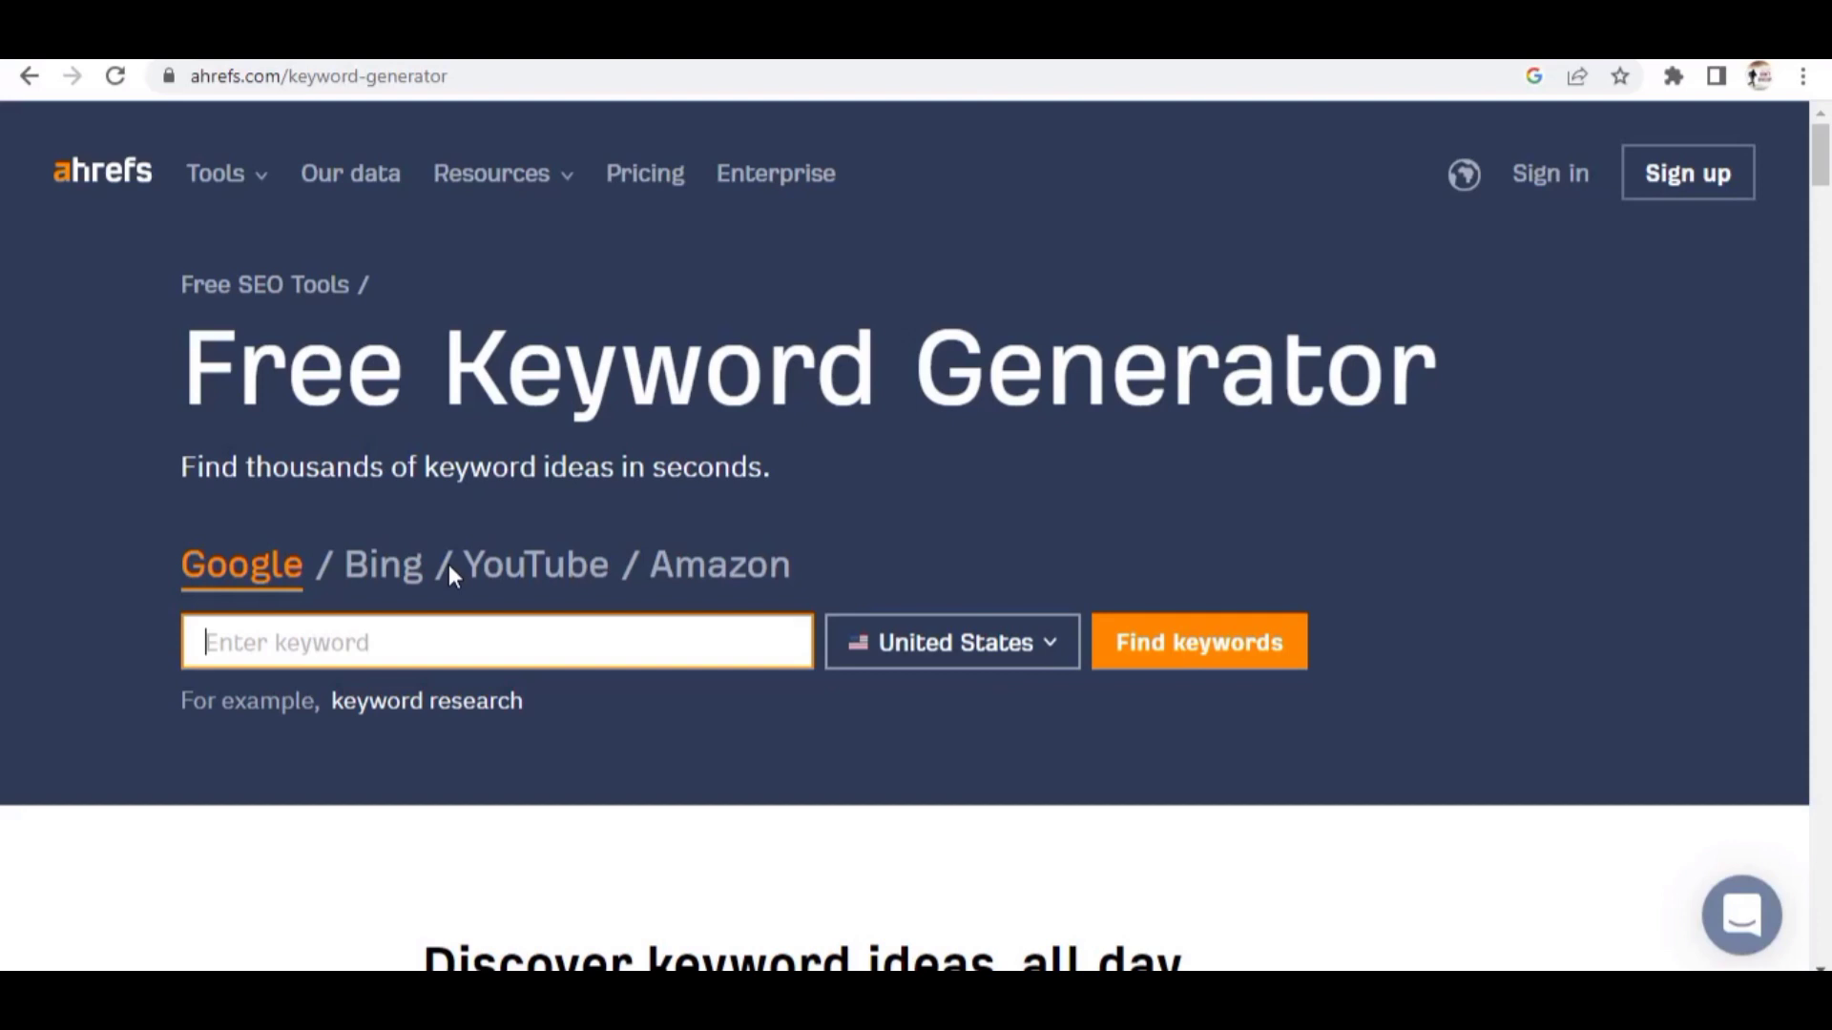
{"action": "scroll", "coordinate": [443, 622], "scroll_direction": "down", "scroll_amount": 3}
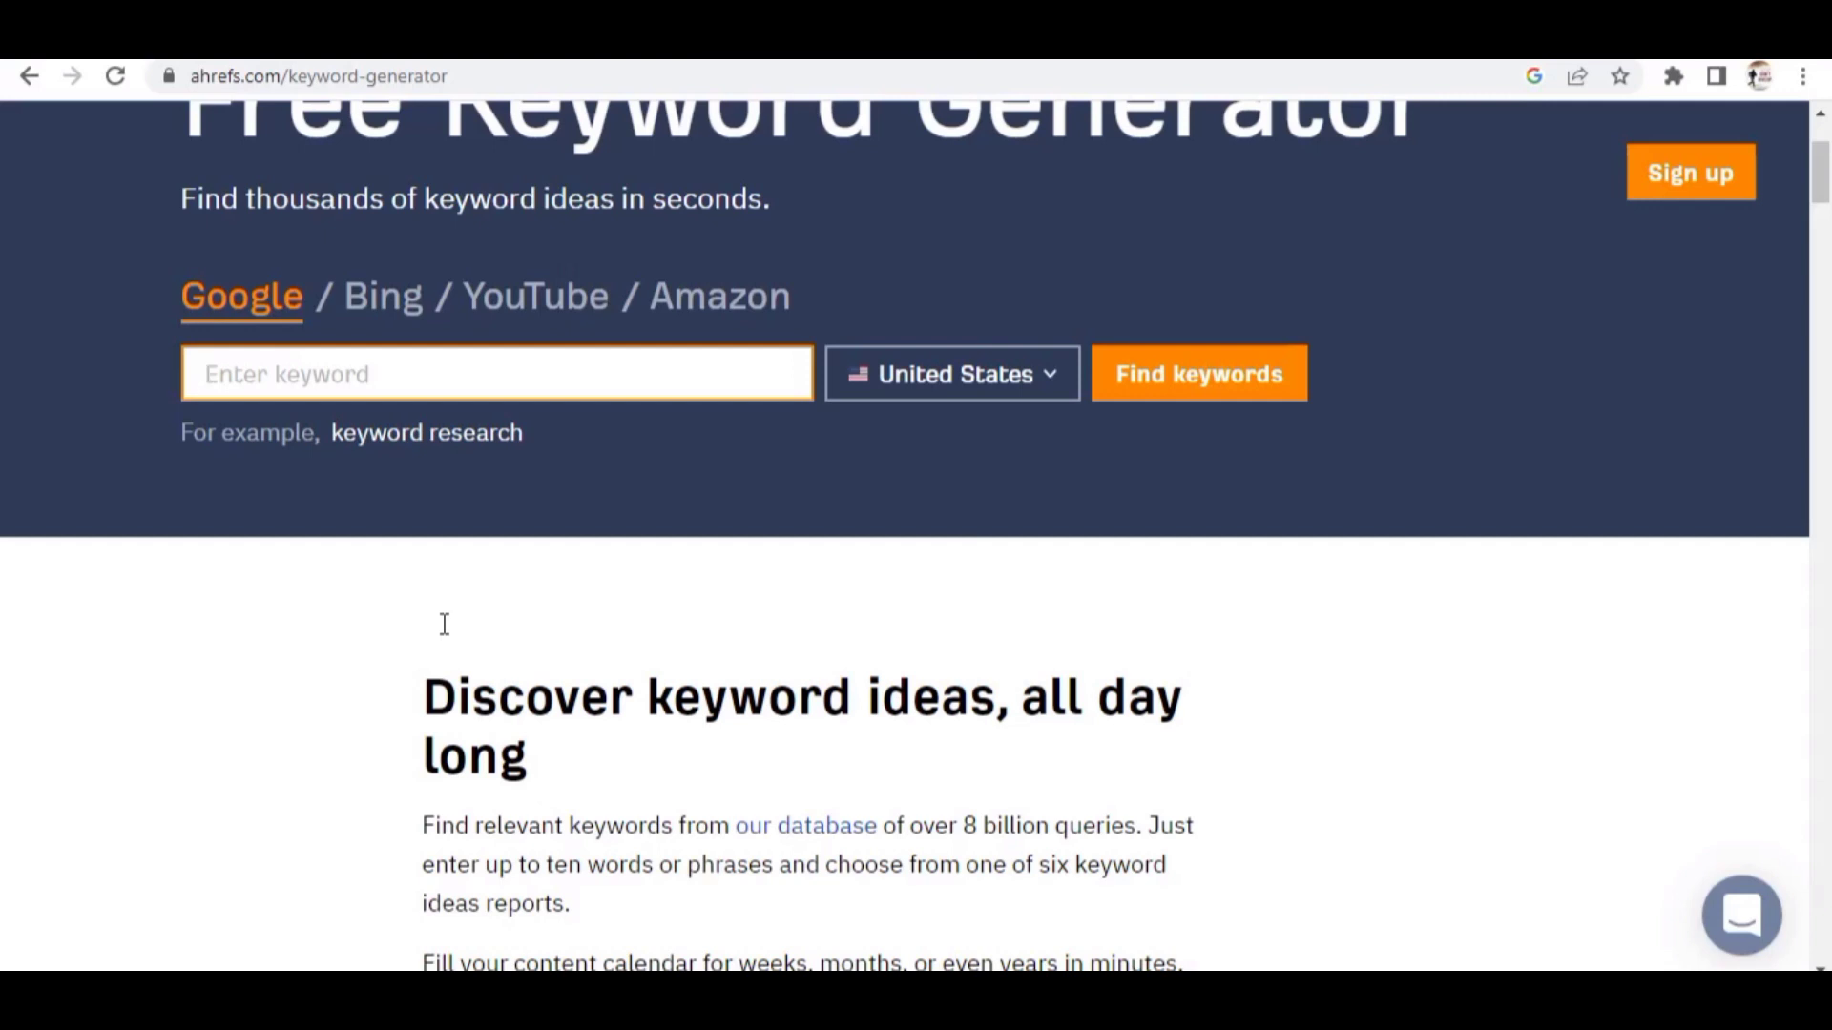
{"action": "scroll", "coordinate": [444, 624], "scroll_direction": "up", "scroll_amount": 3}
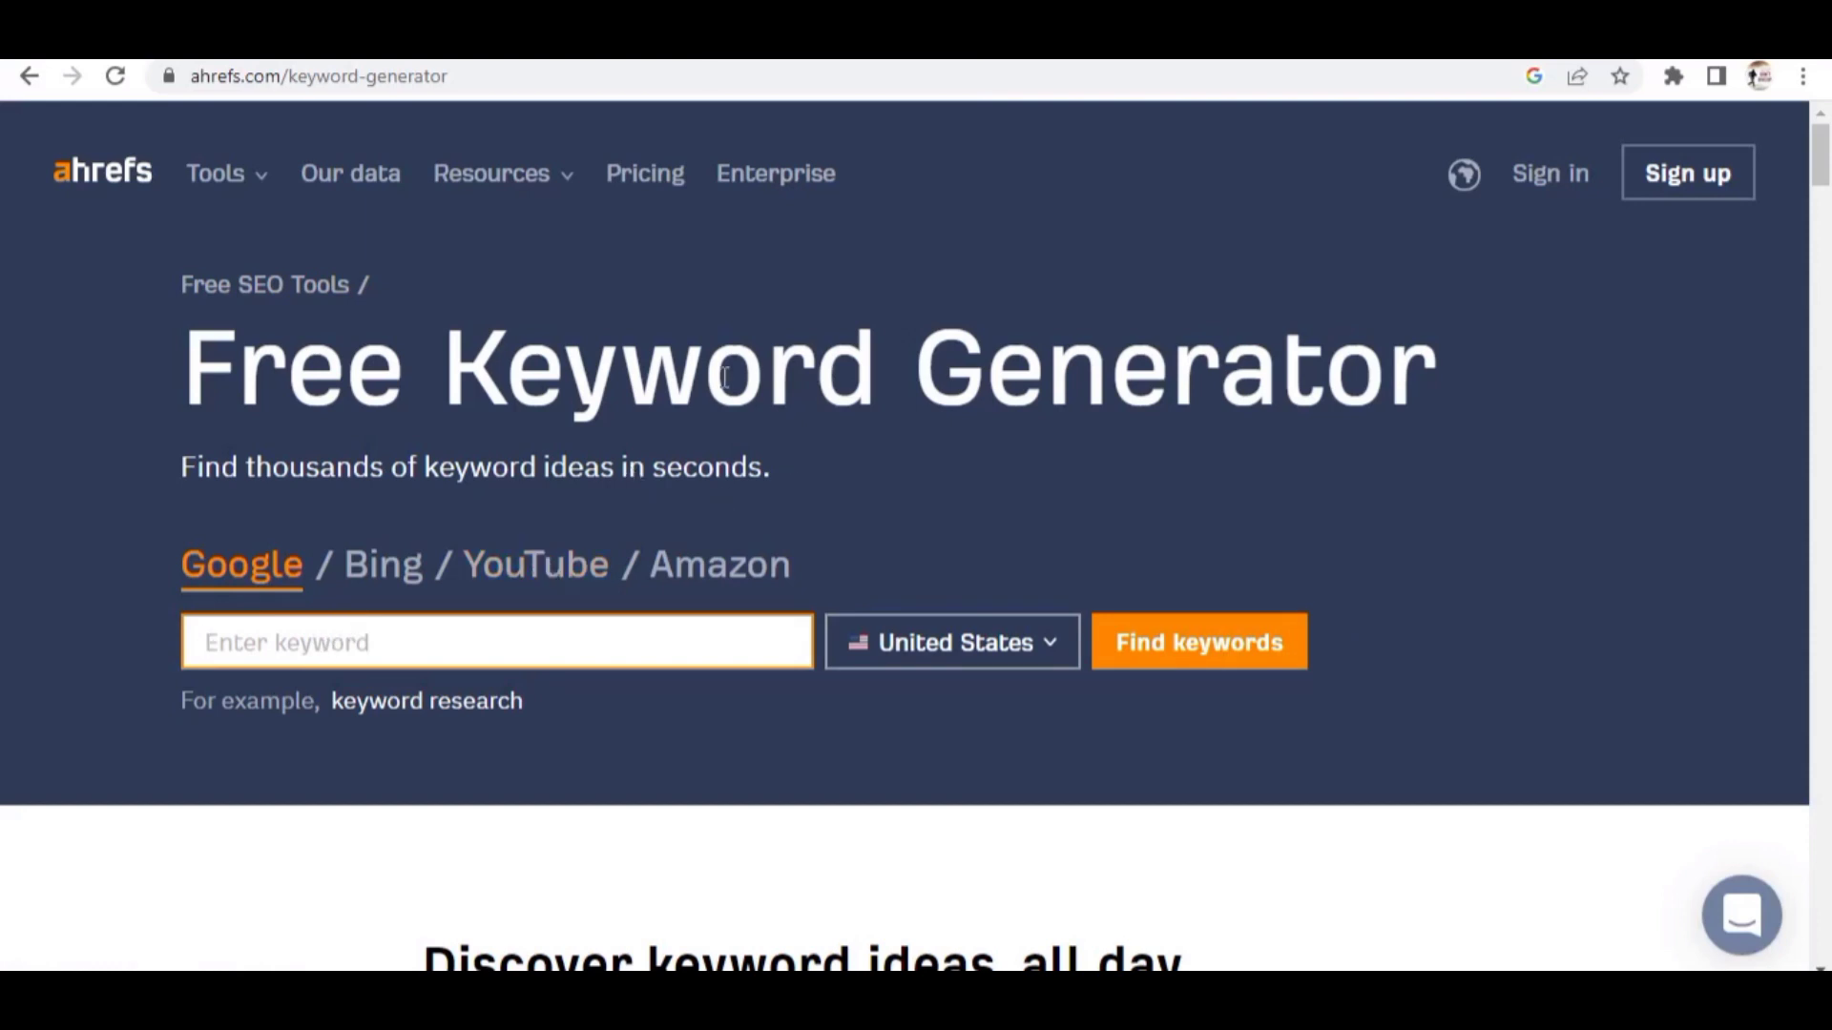
Enter 'affiliate marketing' as the keyword and keep United States as the search country.
{"action": "scroll", "coordinate": [563, 687], "scroll_direction": "down", "scroll_amount": 2}
{"action": "scroll", "coordinate": [560, 683], "scroll_direction": "up", "scroll_amount": 2}
{"action": "type", "text": "afi"}
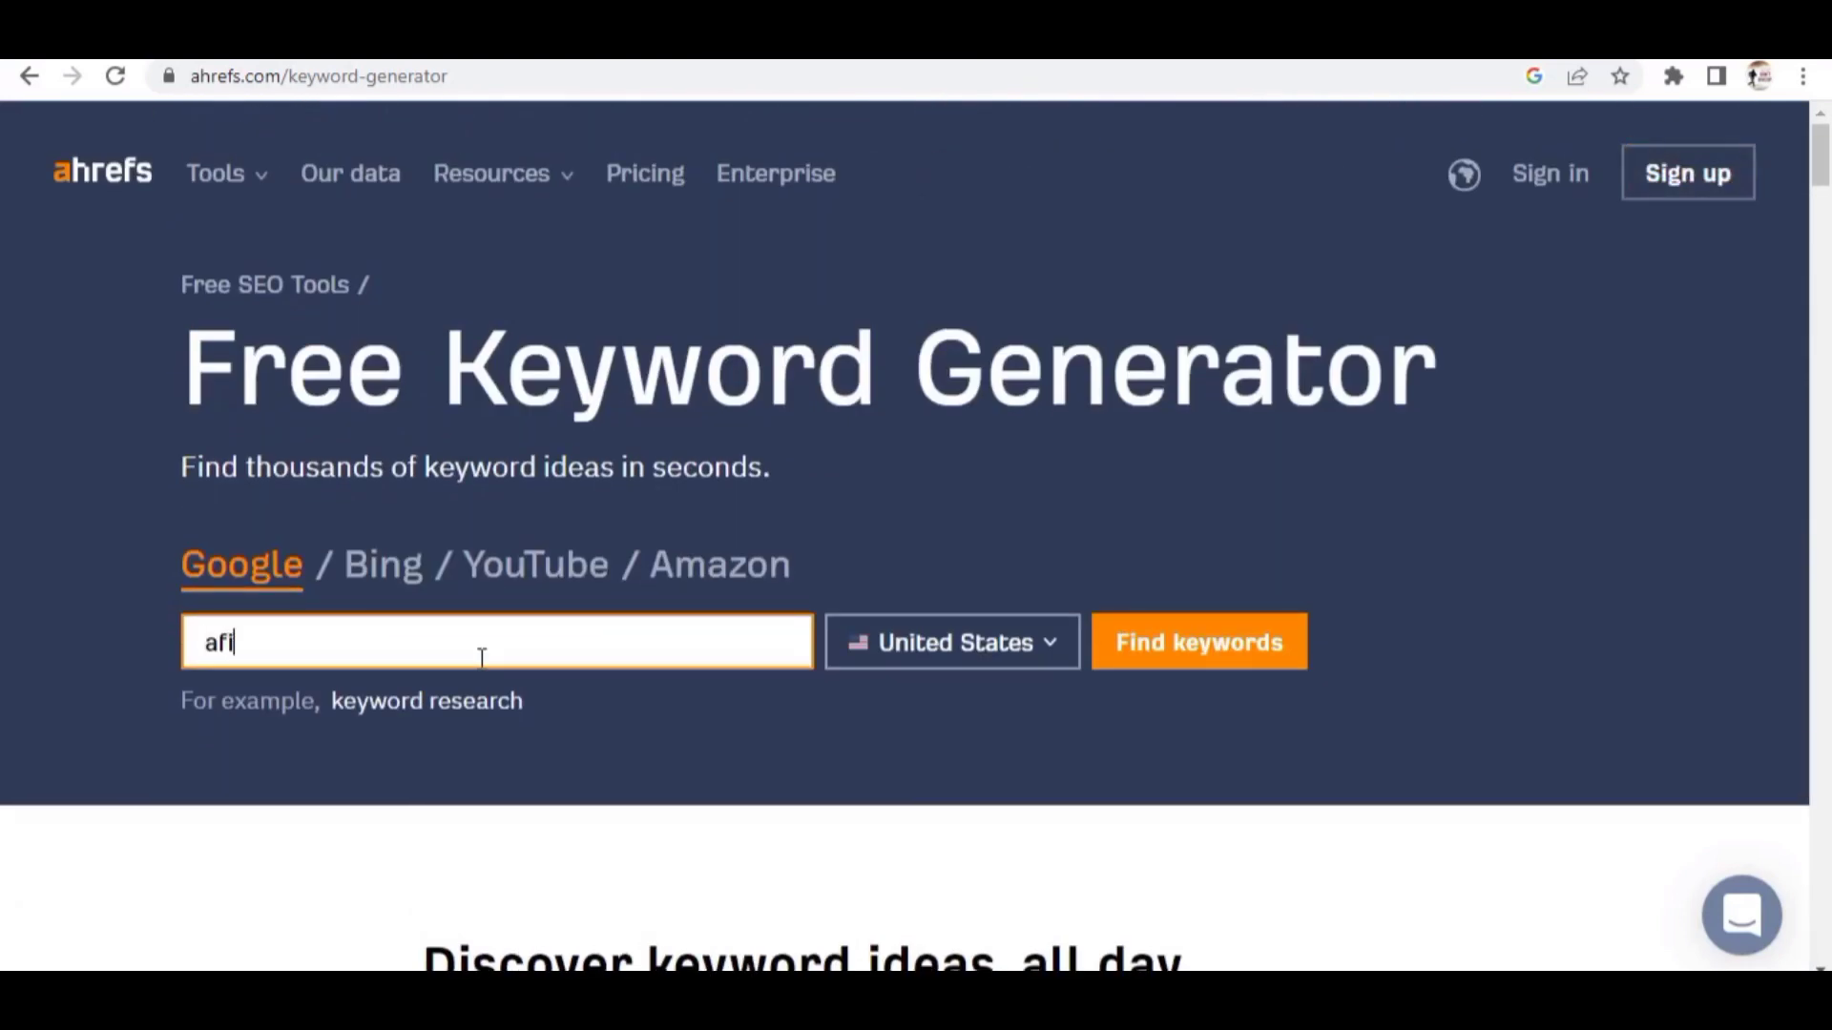
{"action": "type", "text": "iliate mar"}
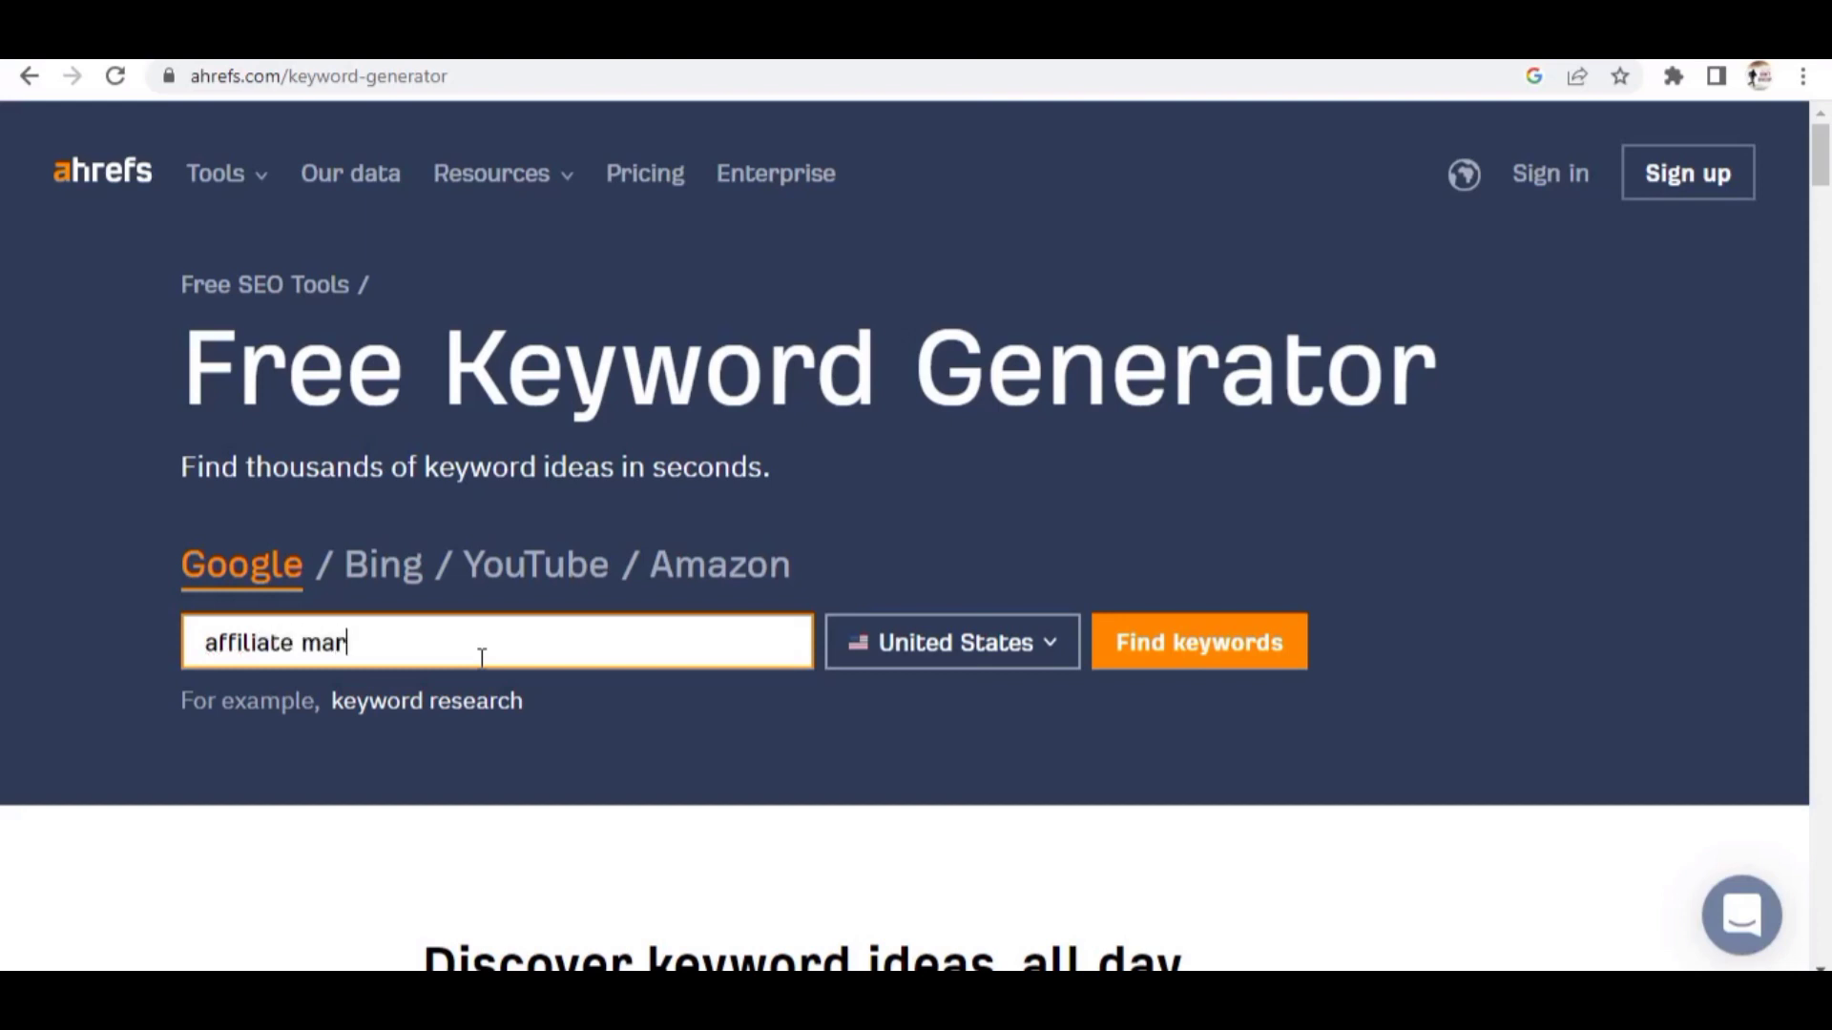
{"action": "type", "text": "keting"}
{"action": "left_click", "coordinate": [932, 663]}
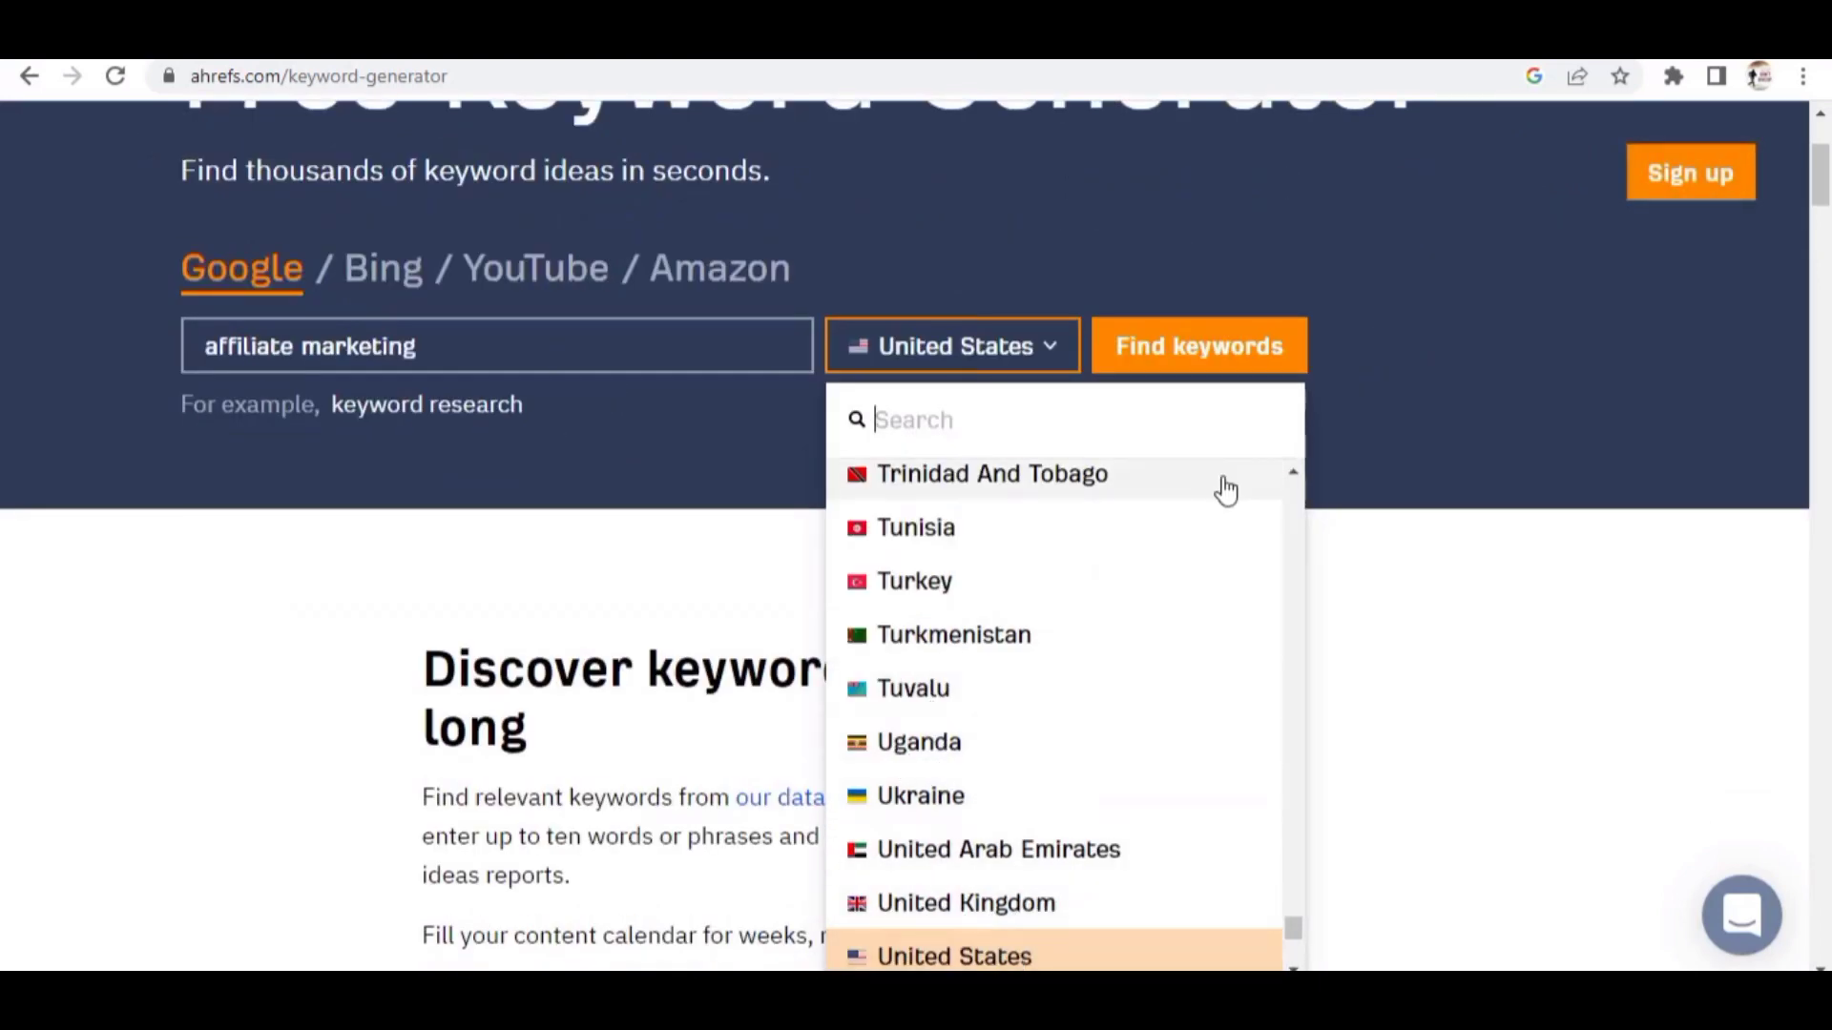
{"action": "left_click", "coordinate": [1365, 334]}
{"action": "scroll", "coordinate": [802, 659], "scroll_direction": "up", "scroll_amount": 3}
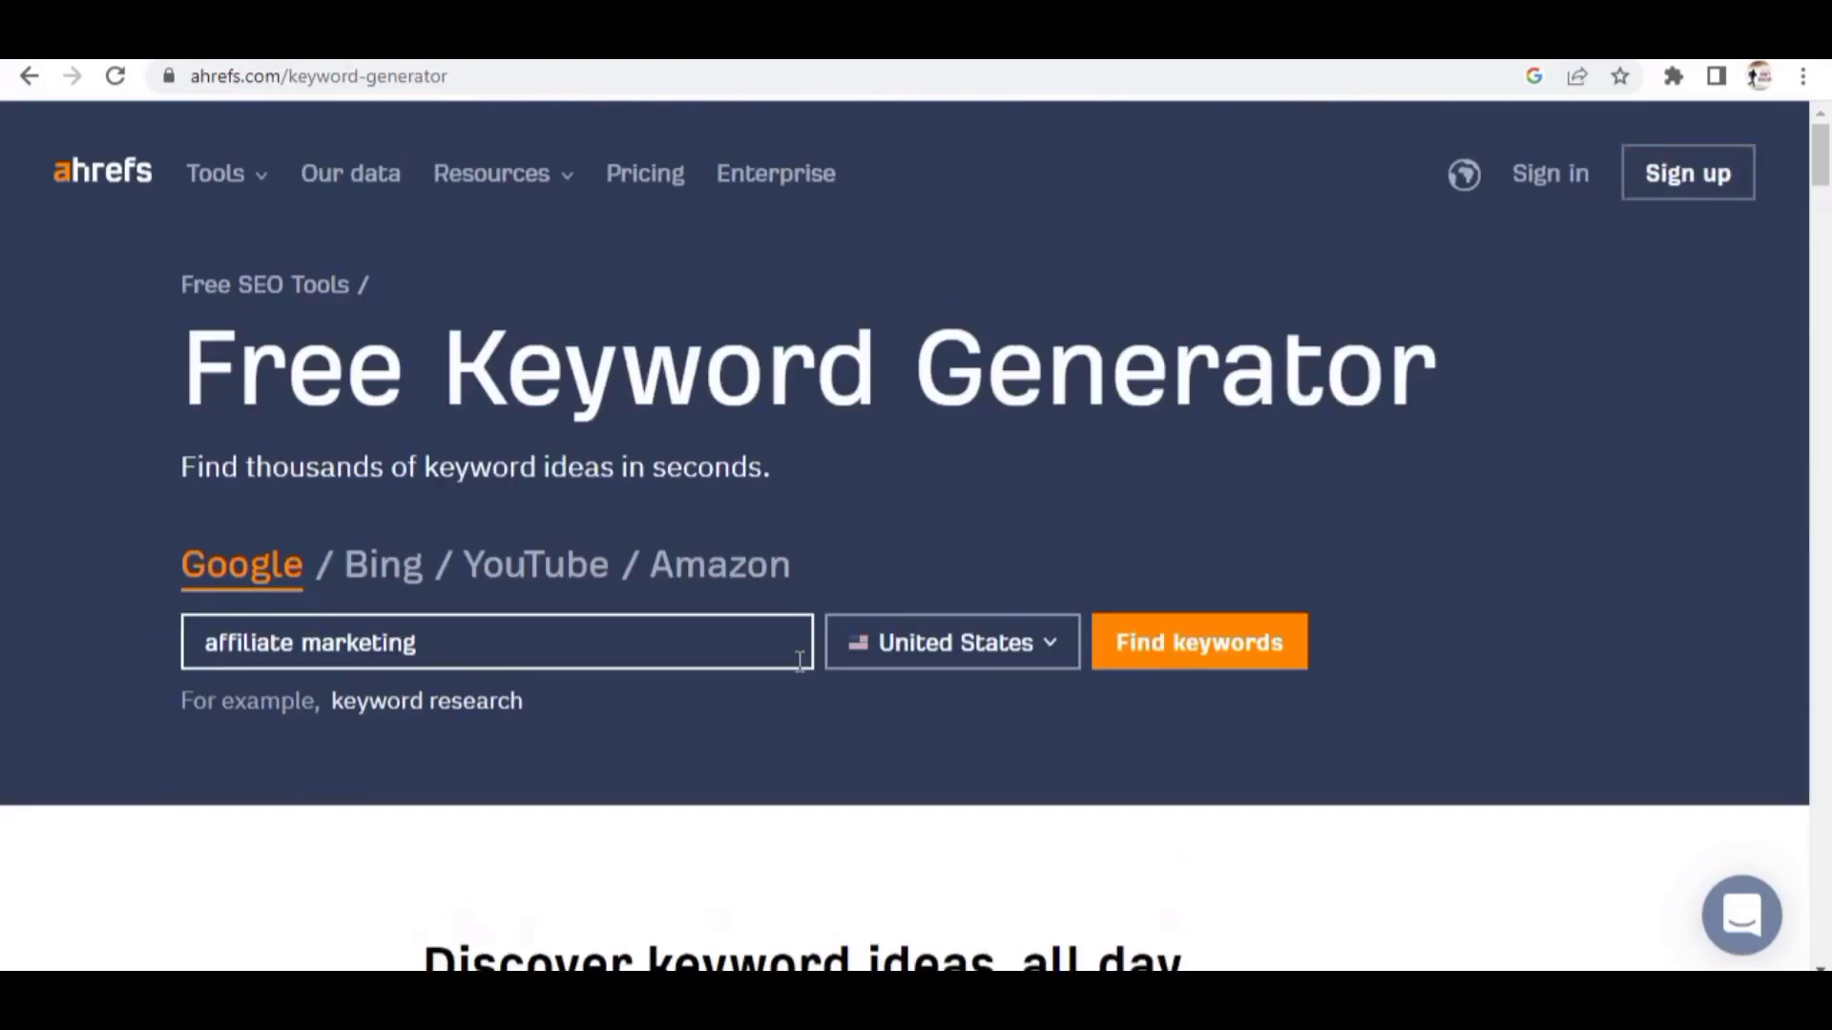
{"action": "left_click", "coordinate": [949, 663]}
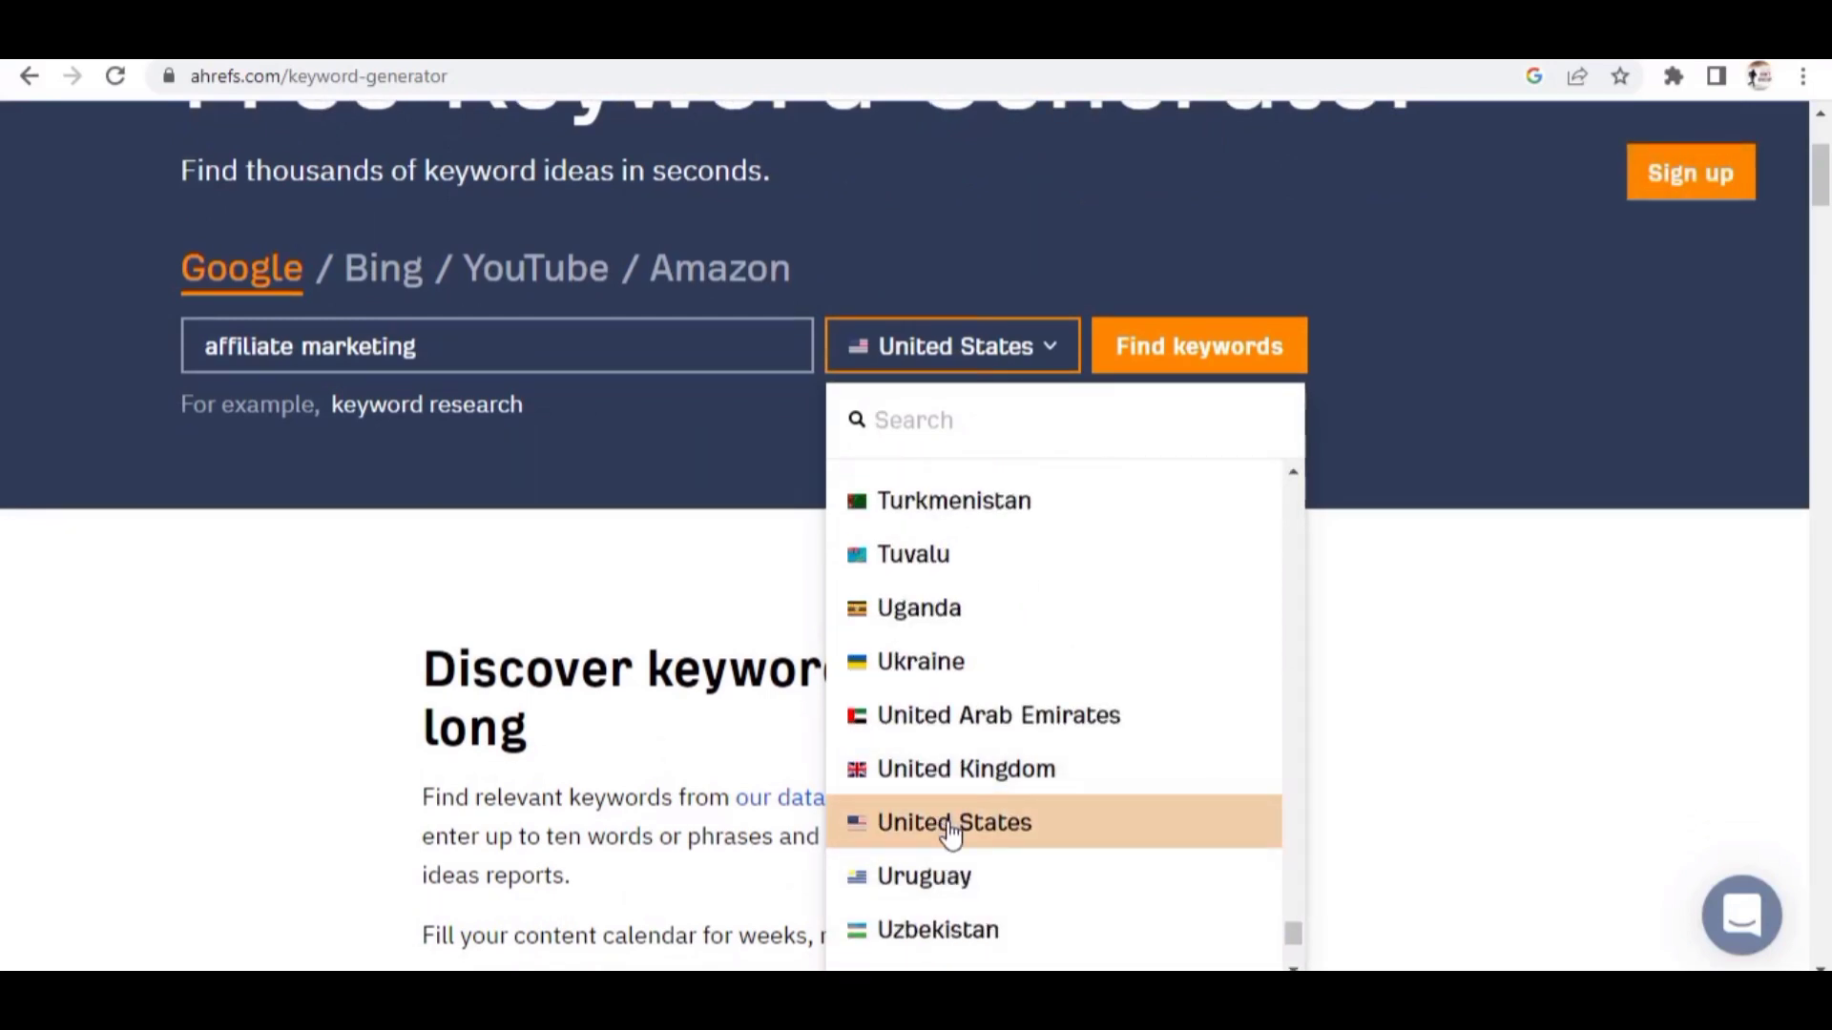
{"action": "left_click", "coordinate": [951, 826]}
{"action": "scroll", "coordinate": [1122, 598], "scroll_direction": "up", "scroll_amount": 1}
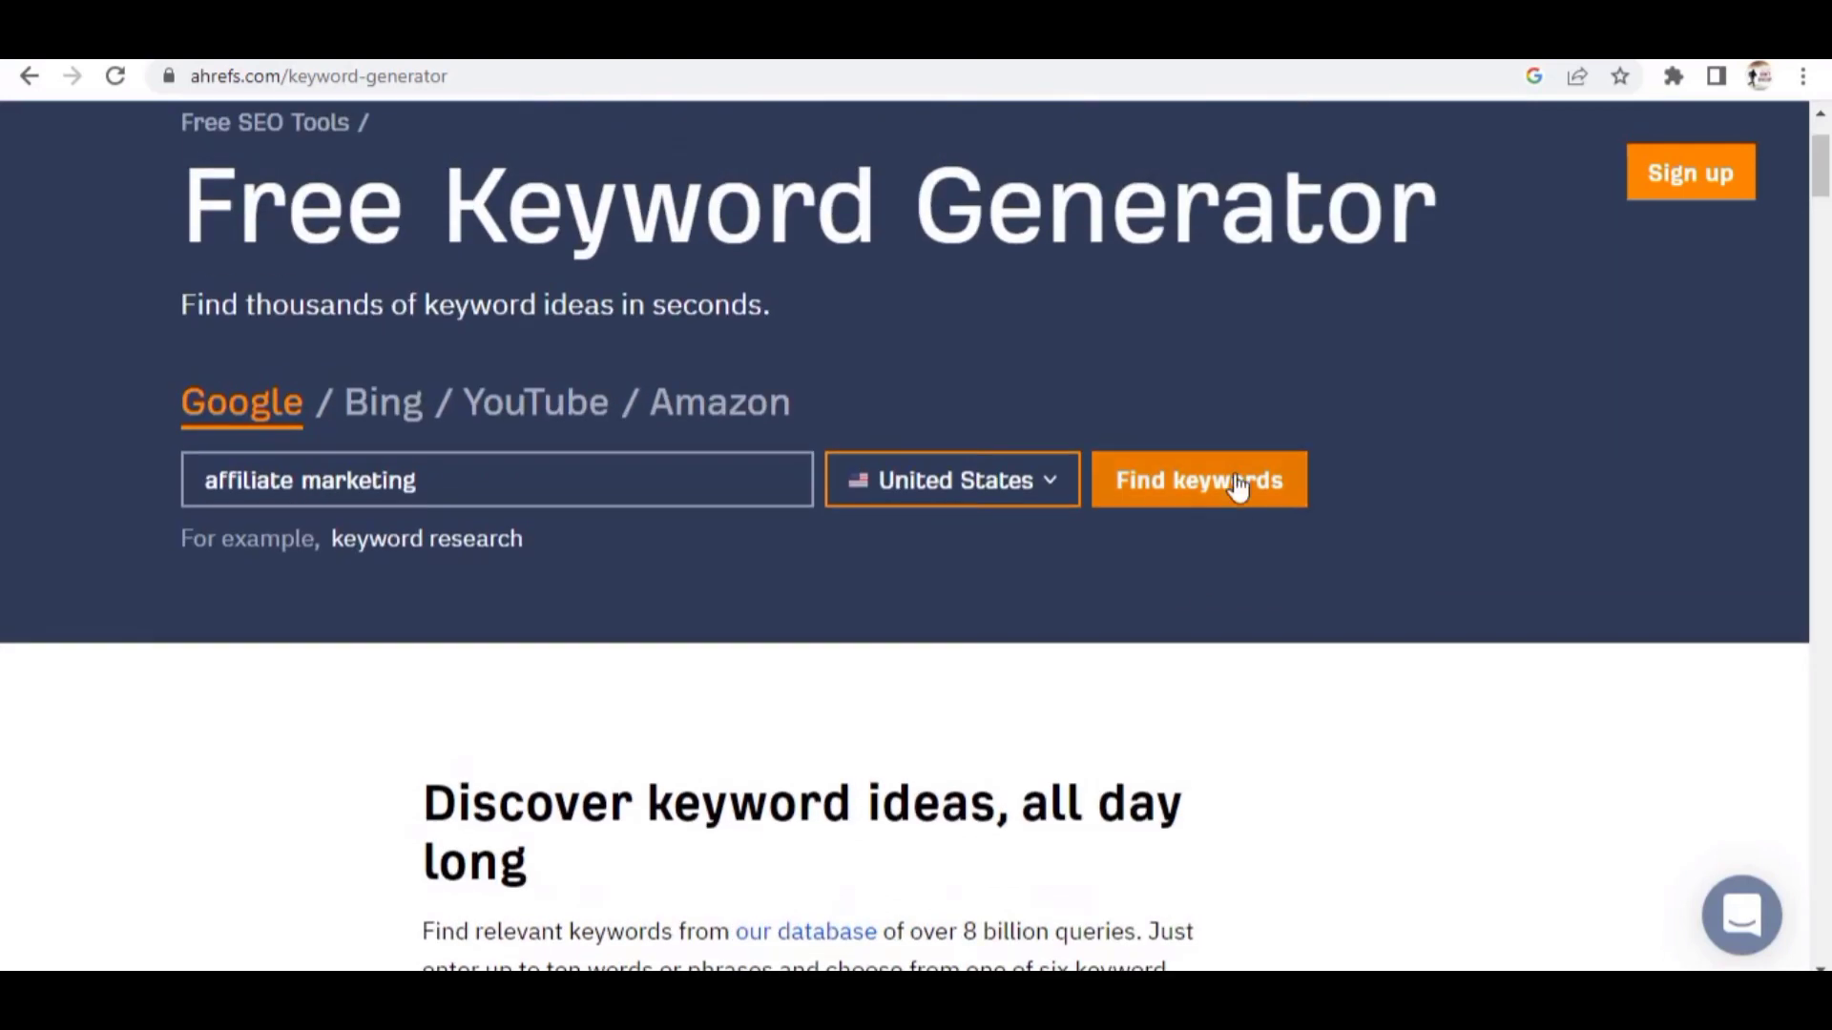
Run Find keywords for 'affiliate marketing', passing the Cloudflare 'Verify you are human' check.
{"action": "left_click", "coordinate": [1177, 494]}
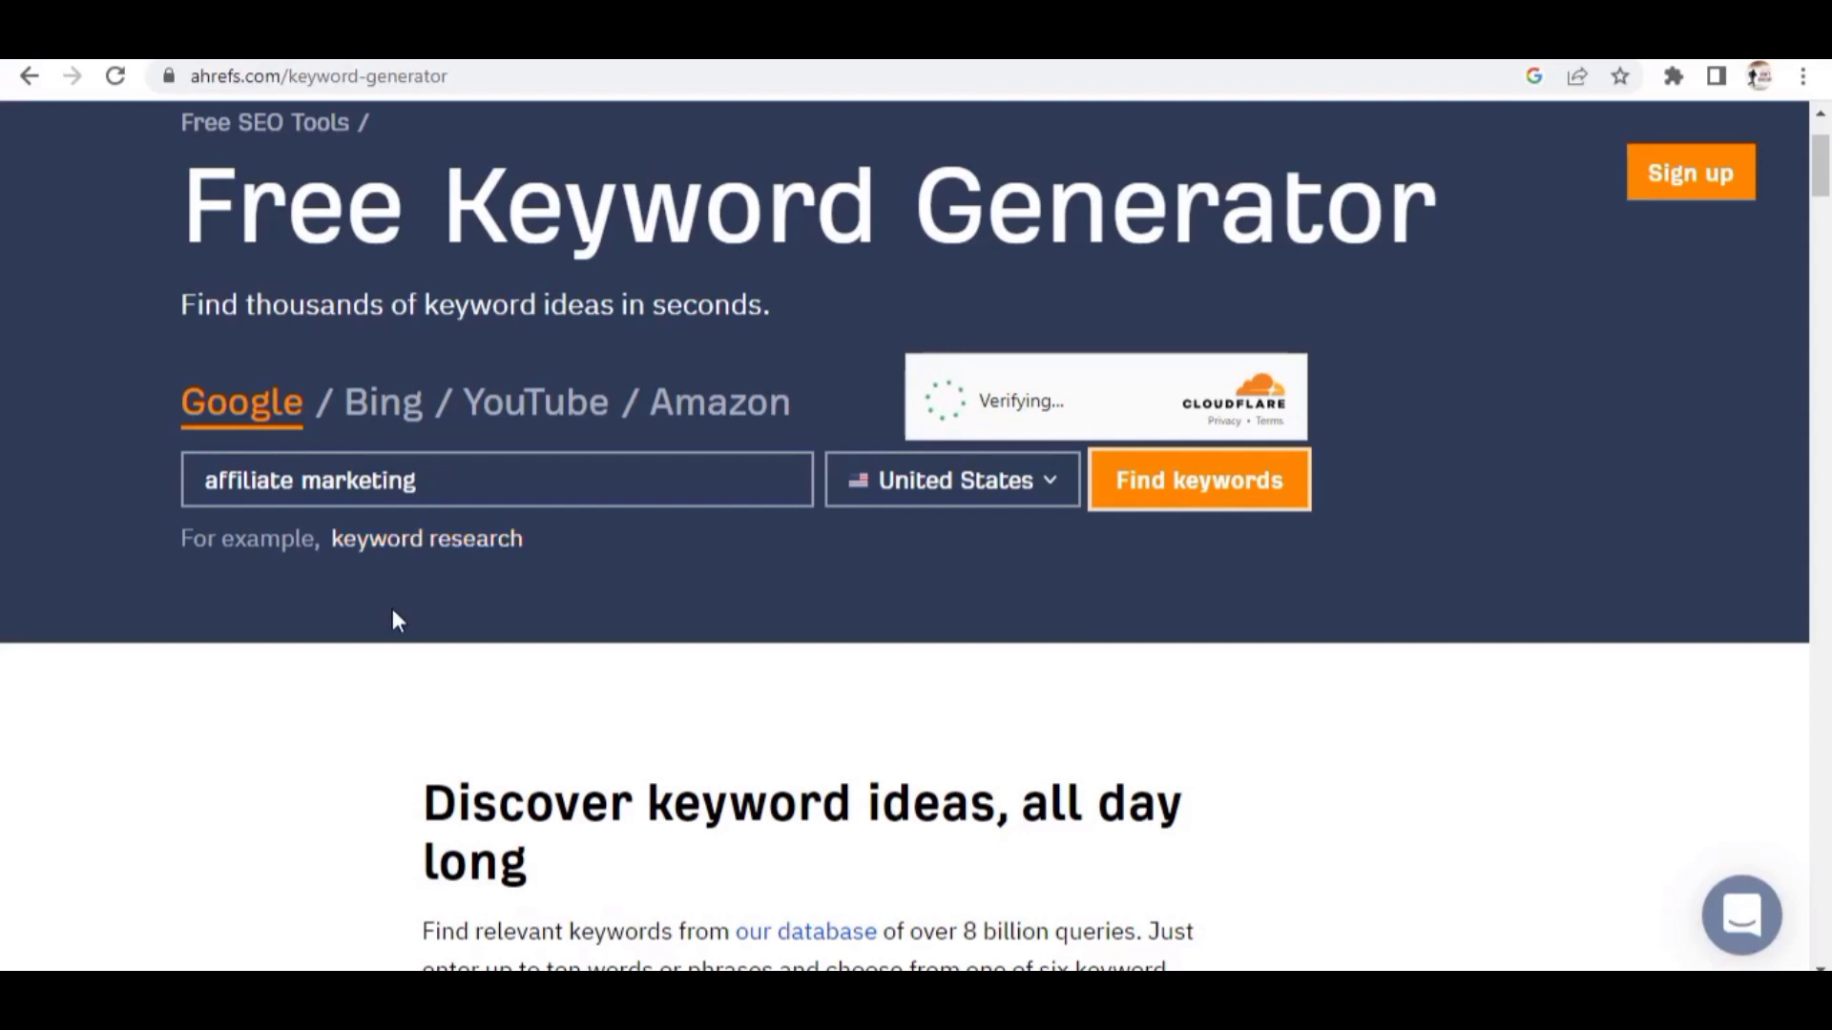
{"action": "scroll", "coordinate": [422, 665], "scroll_direction": "up", "scroll_amount": 1}
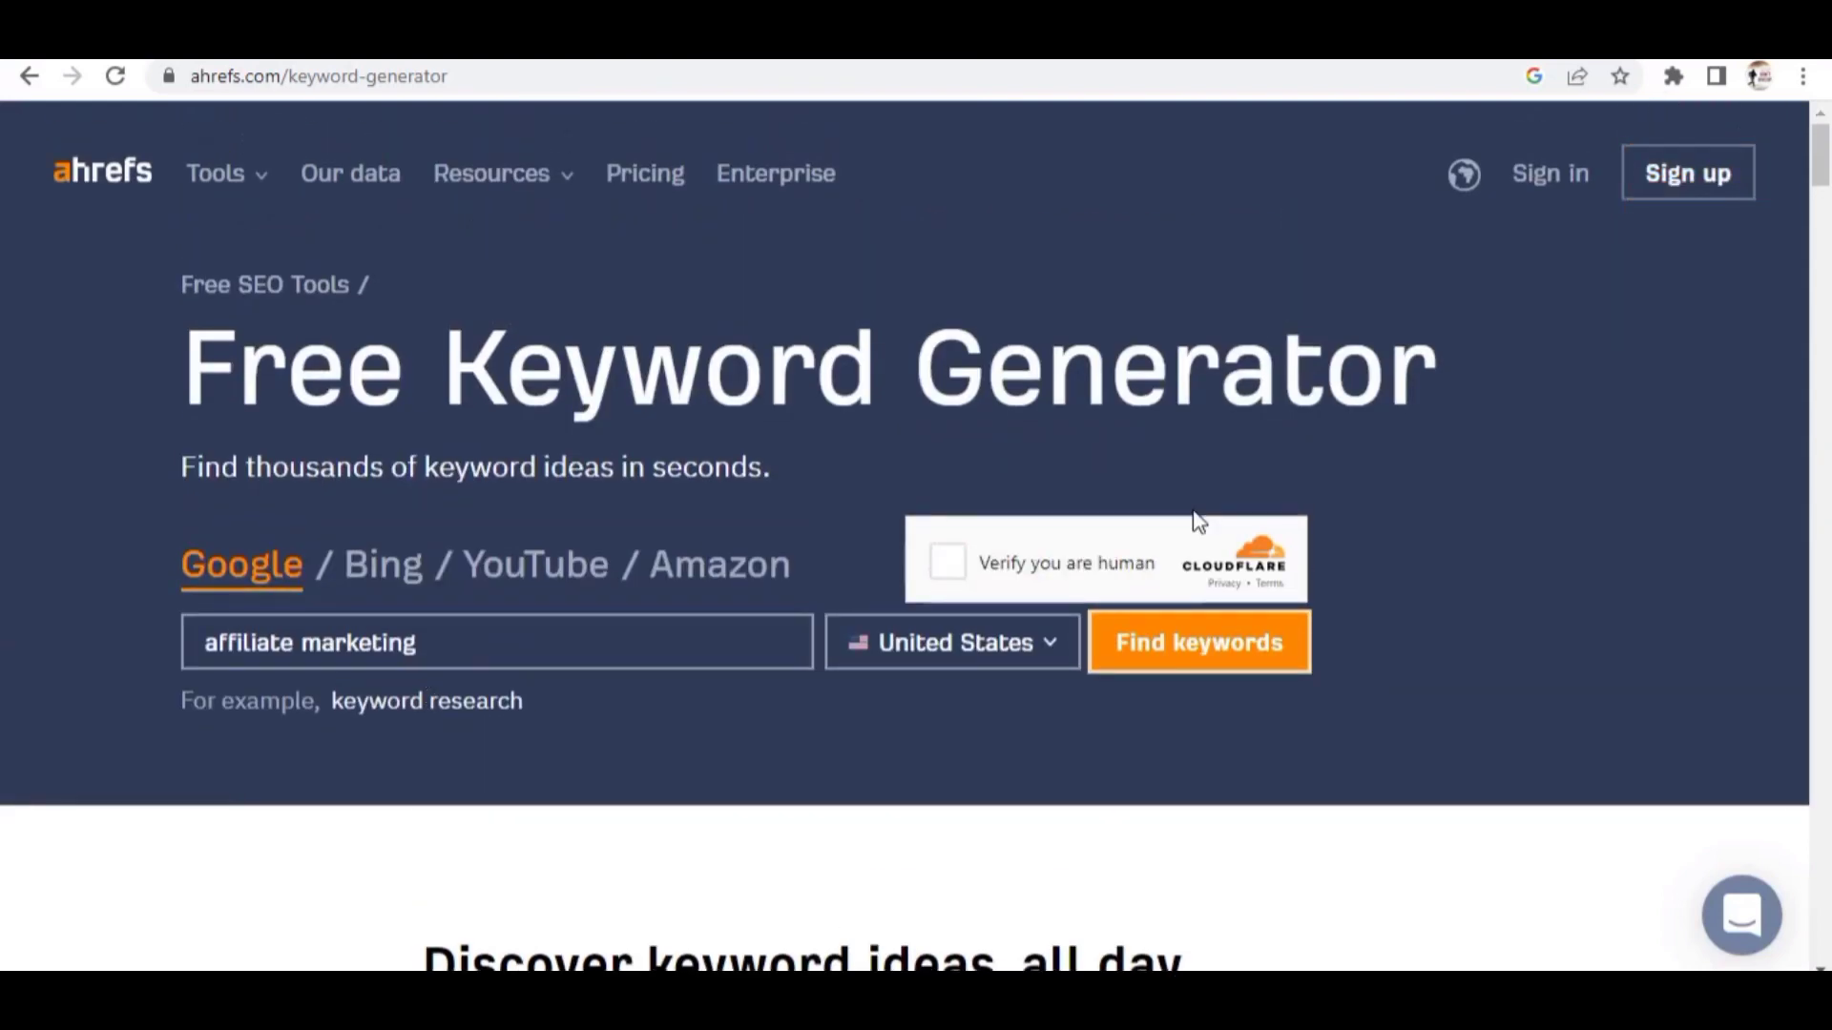
{"action": "left_click", "coordinate": [952, 564]}
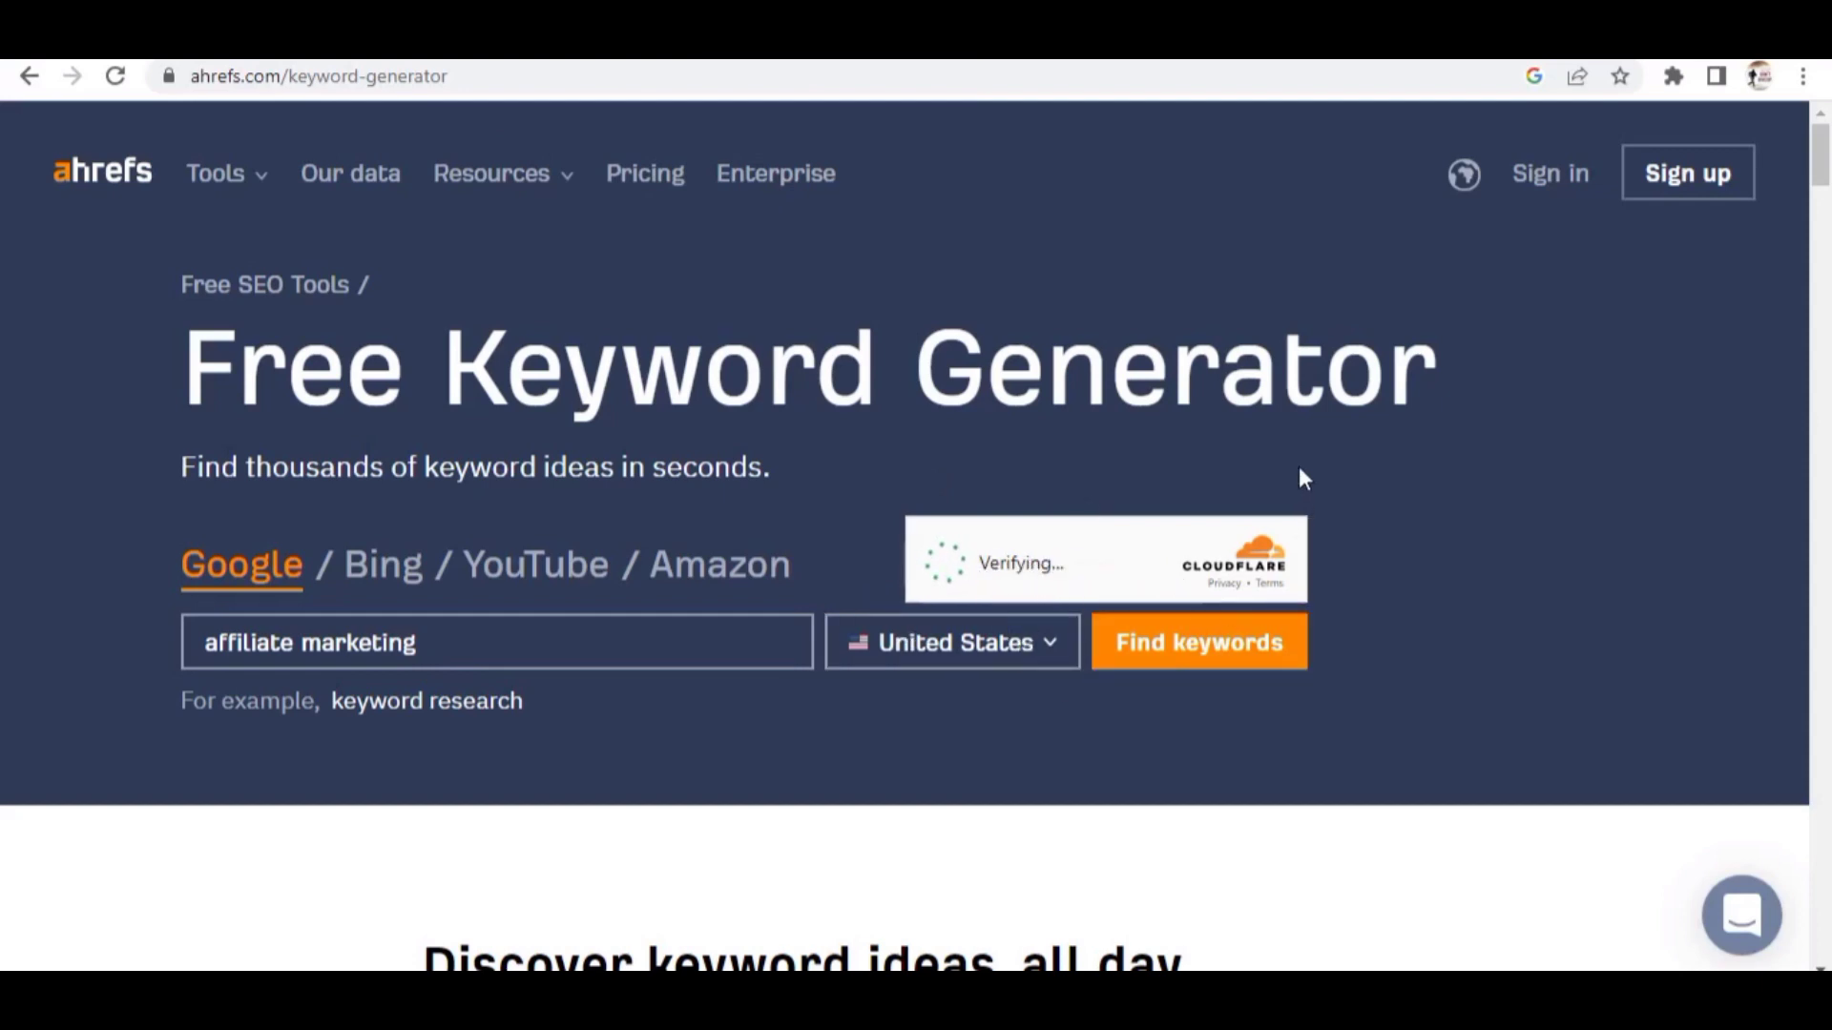
{"action": "left_click", "coordinate": [1225, 655]}
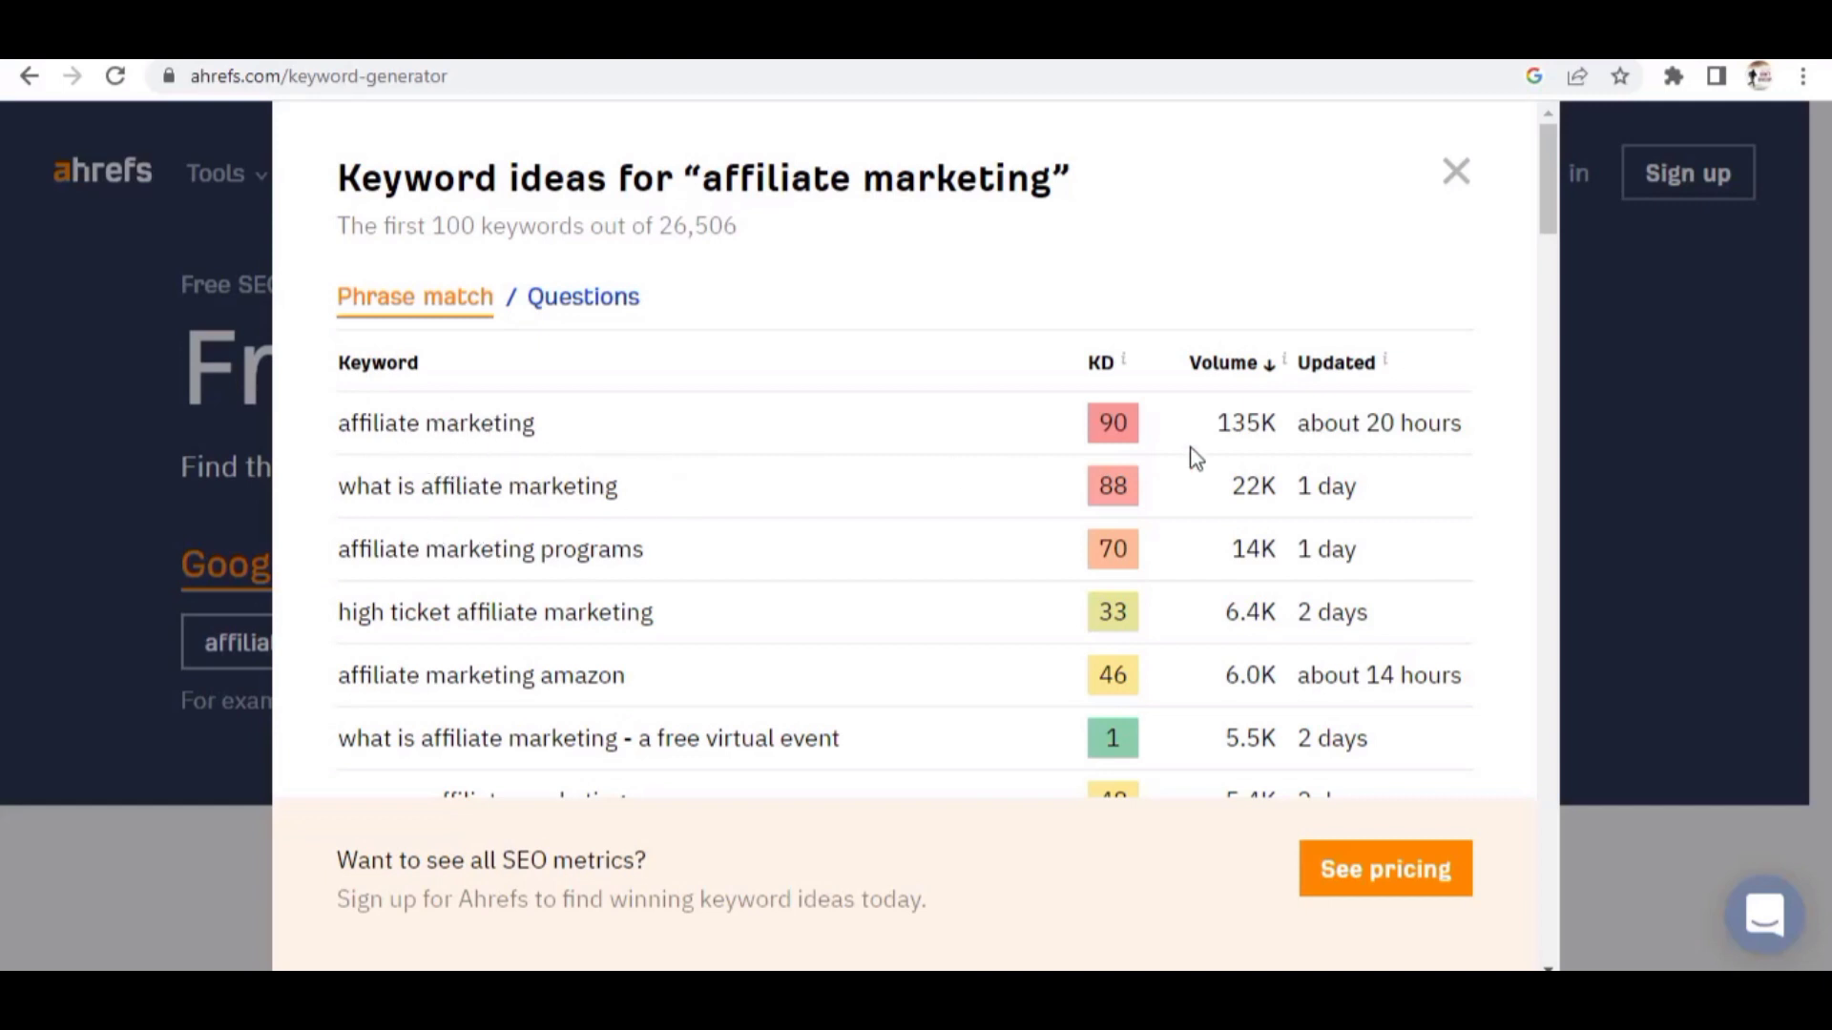
{"action": "mouse_move", "coordinate": [1104, 349]}
{"action": "scroll", "coordinate": [1121, 529], "scroll_direction": "down", "scroll_amount": 3}
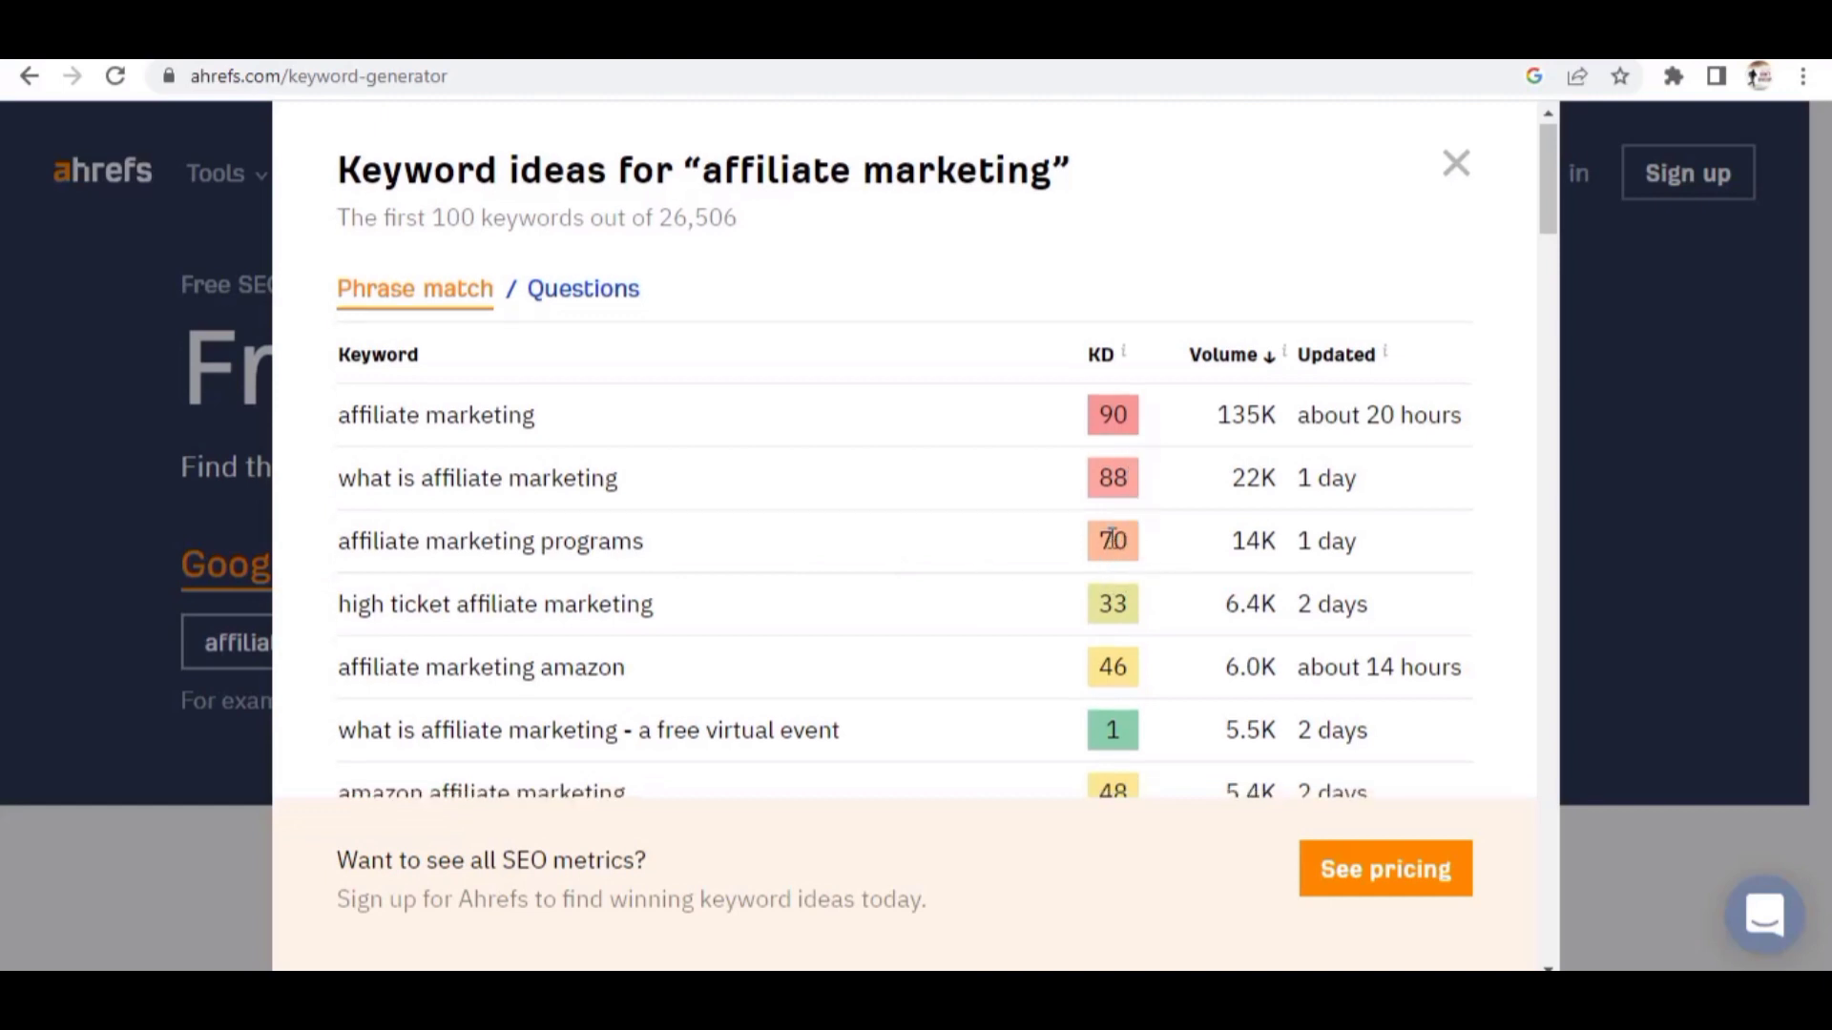
{"action": "scroll", "coordinate": [1059, 548], "scroll_direction": "up", "scroll_amount": 1}
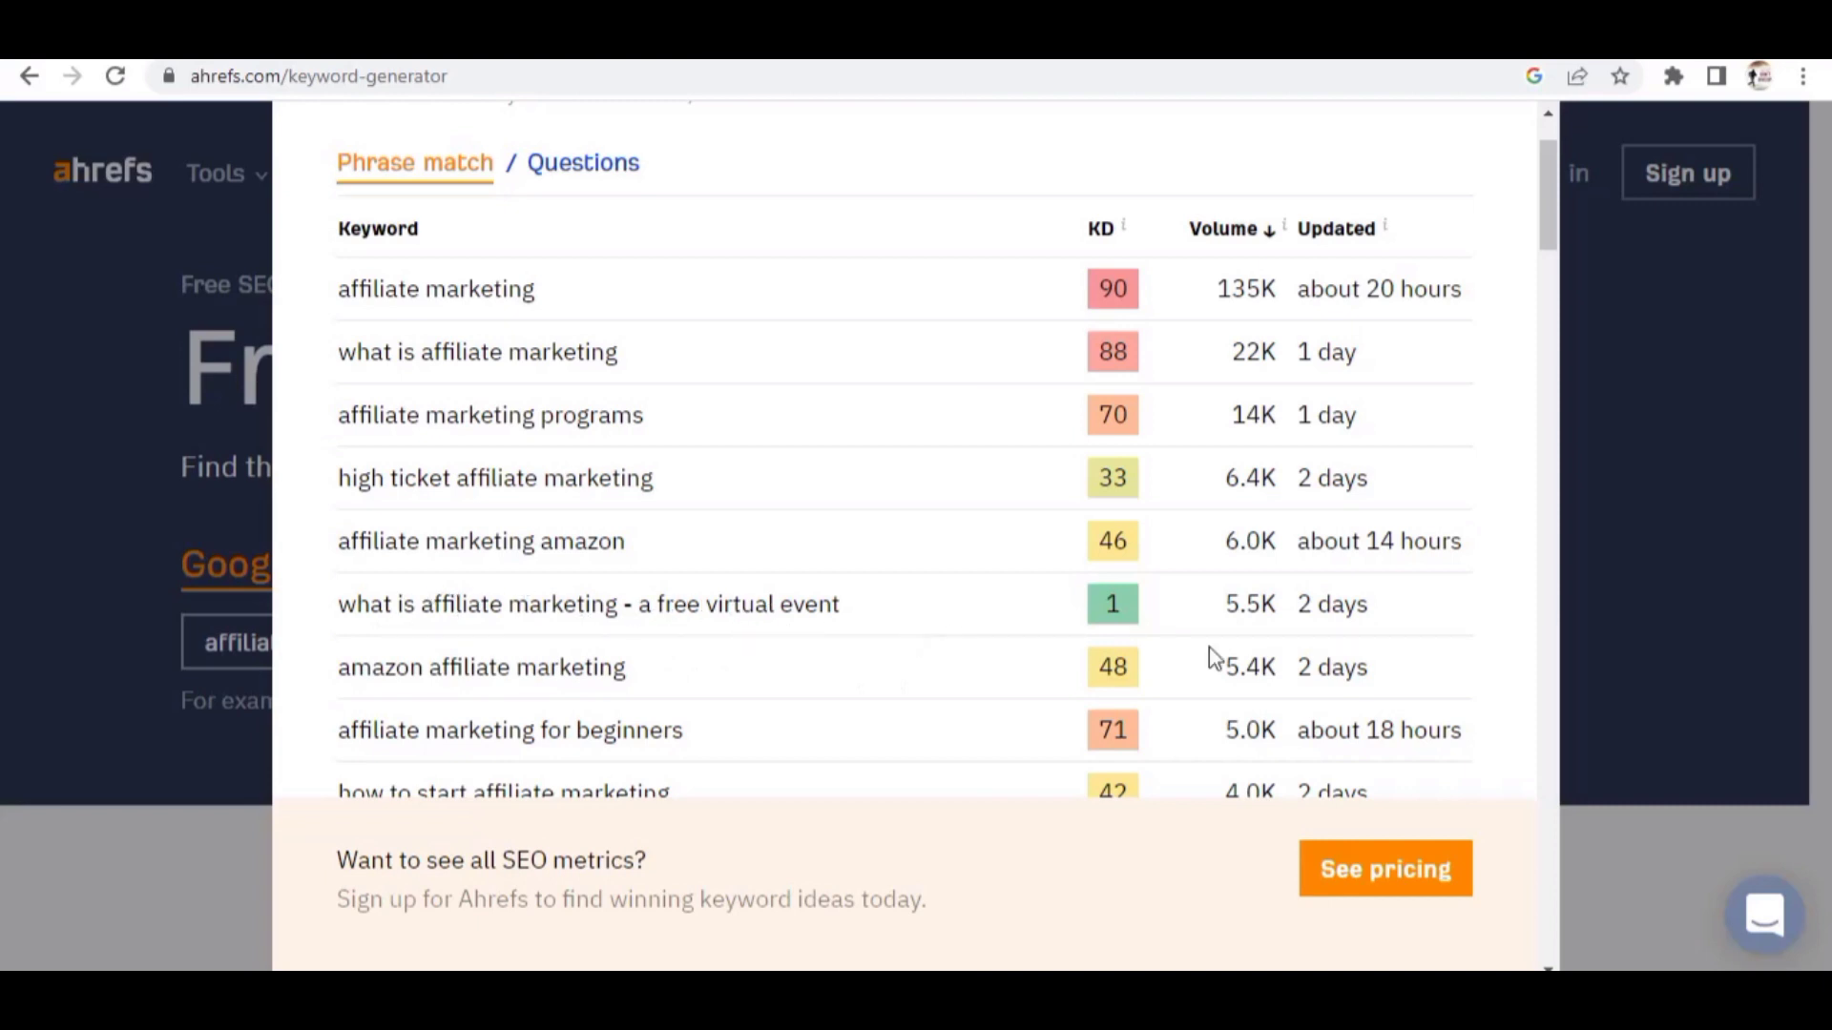
{"action": "scroll", "coordinate": [1149, 640], "scroll_direction": "down", "scroll_amount": 3}
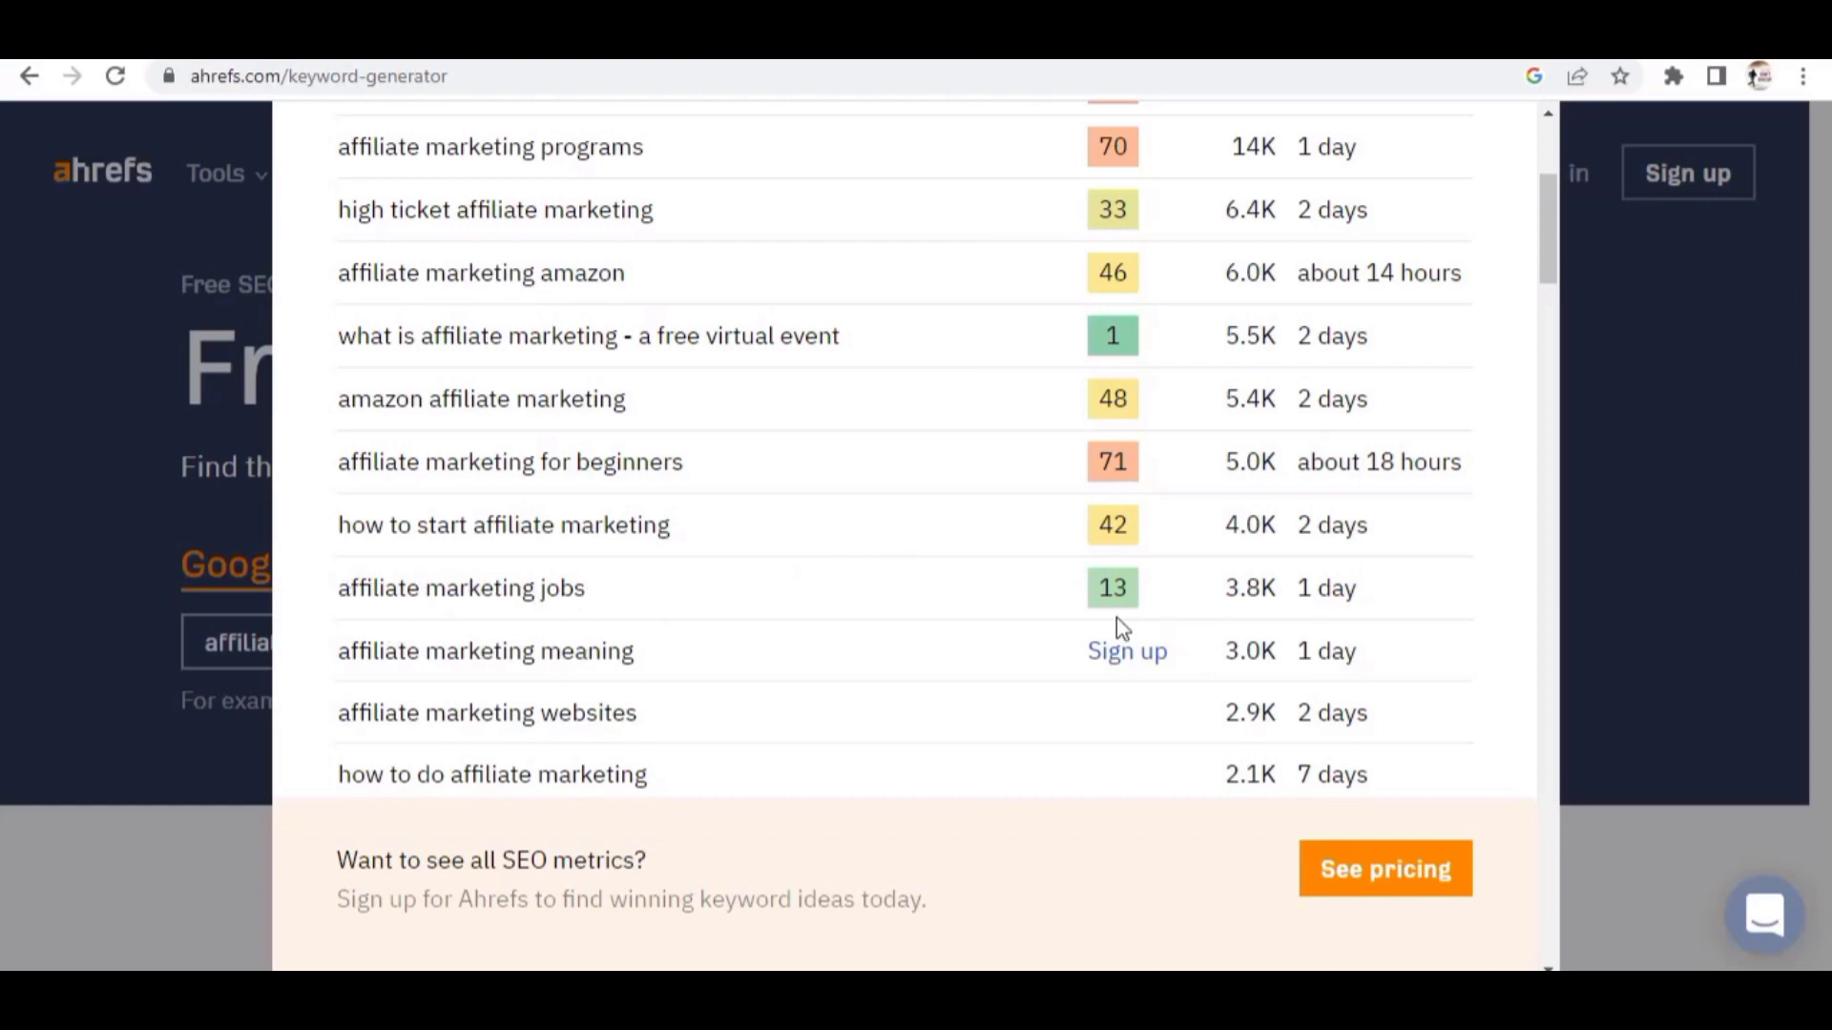
{"action": "scroll", "coordinate": [1097, 387], "scroll_direction": "up", "scroll_amount": 5}
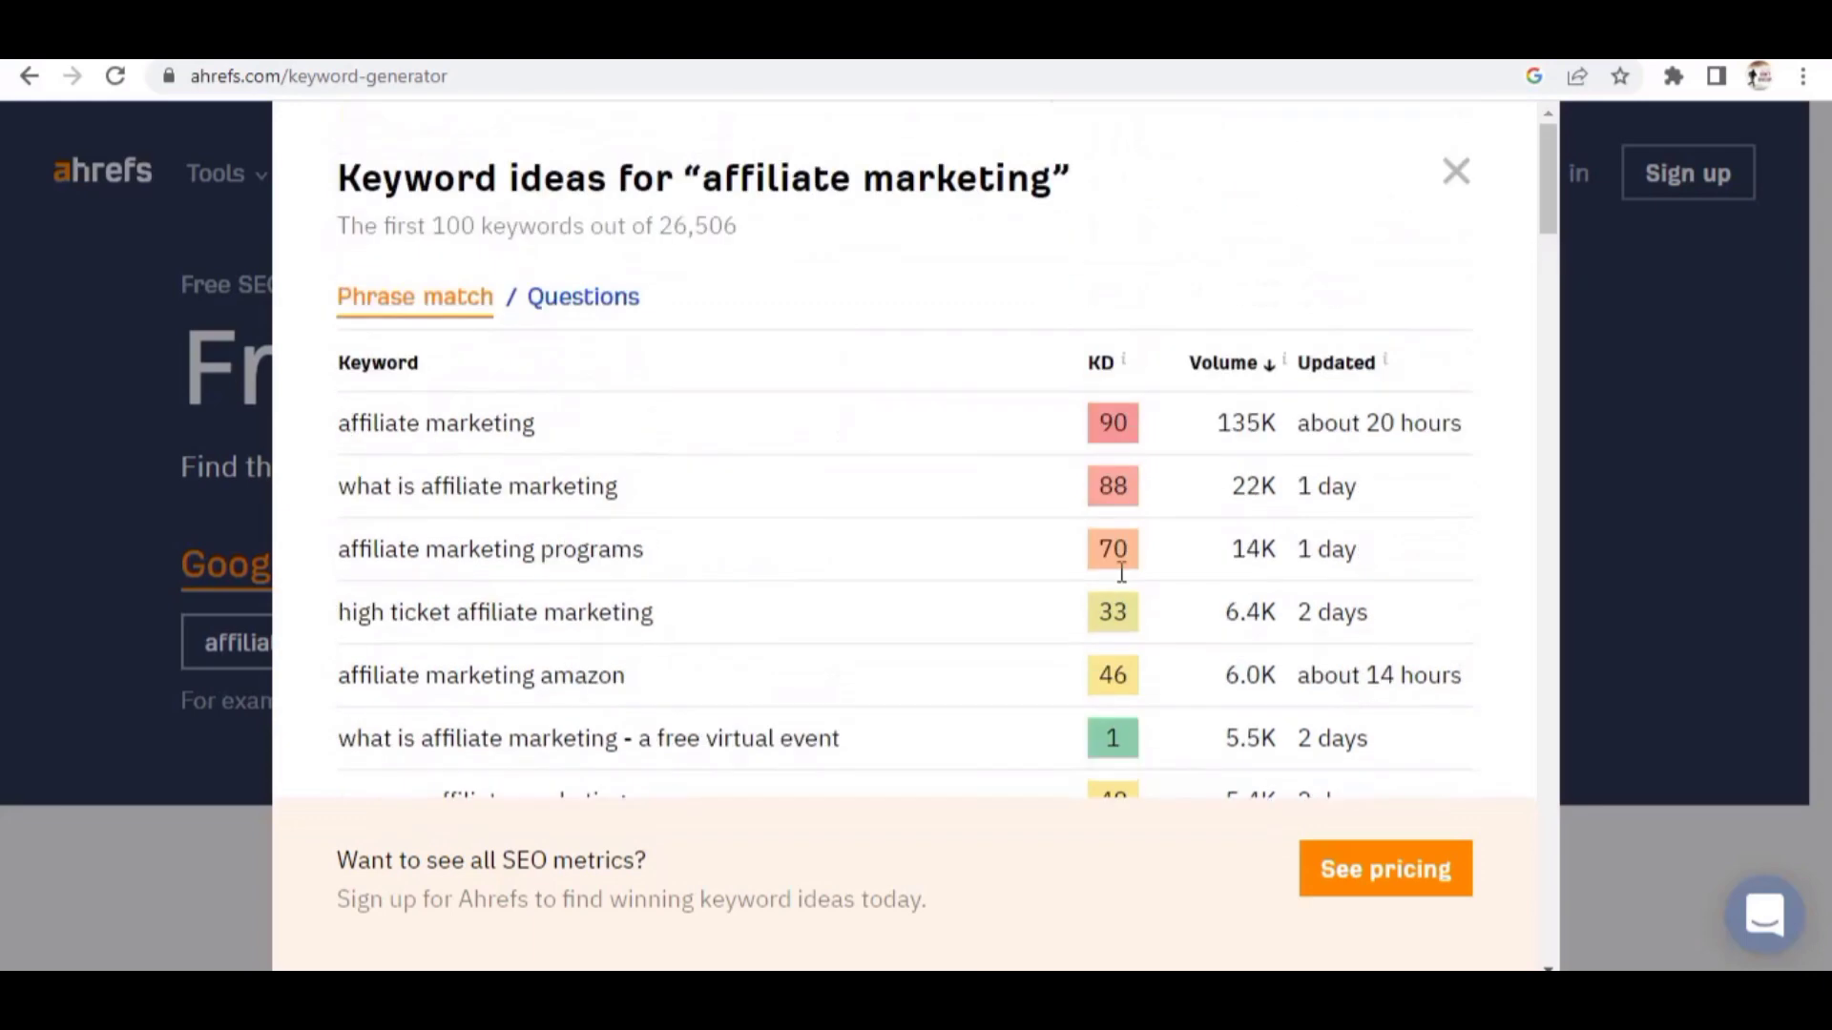
{"action": "scroll", "coordinate": [1097, 386], "scroll_direction": "down", "scroll_amount": 5}
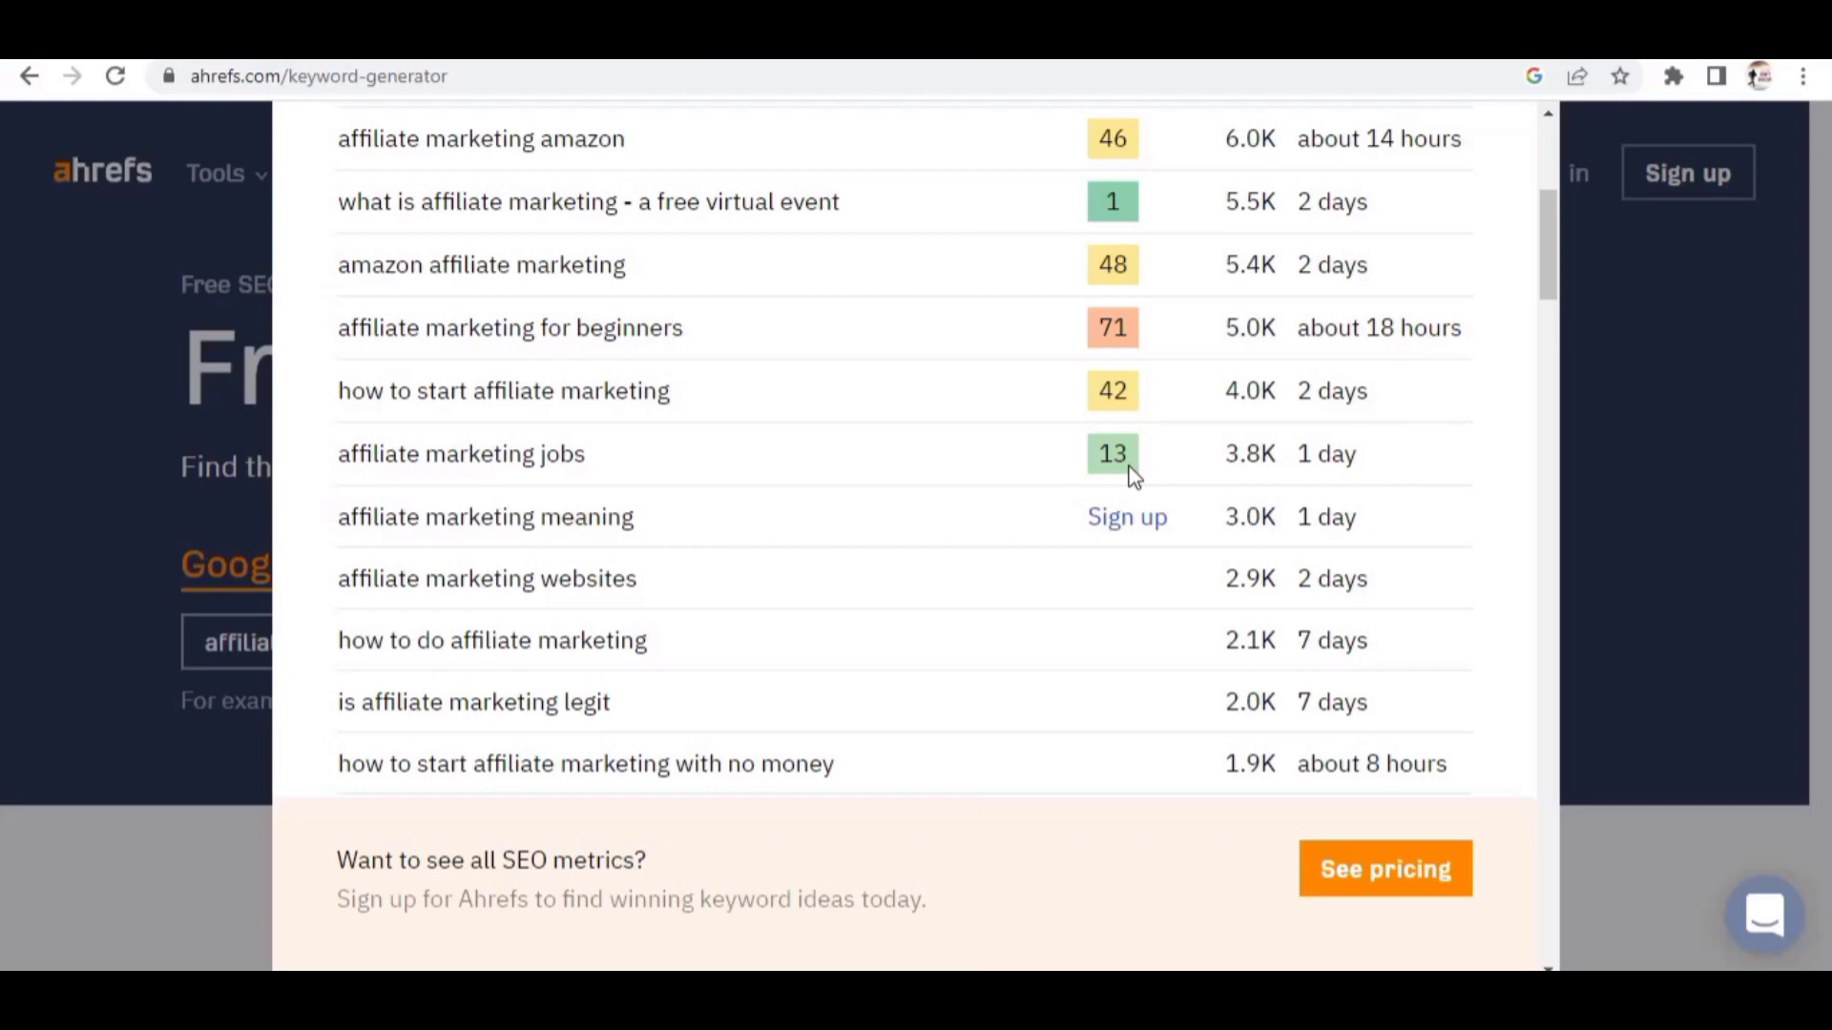
{"action": "scroll", "coordinate": [1133, 477], "scroll_direction": "down", "scroll_amount": 1}
{"action": "scroll", "coordinate": [1129, 478], "scroll_direction": "up", "scroll_amount": 5}
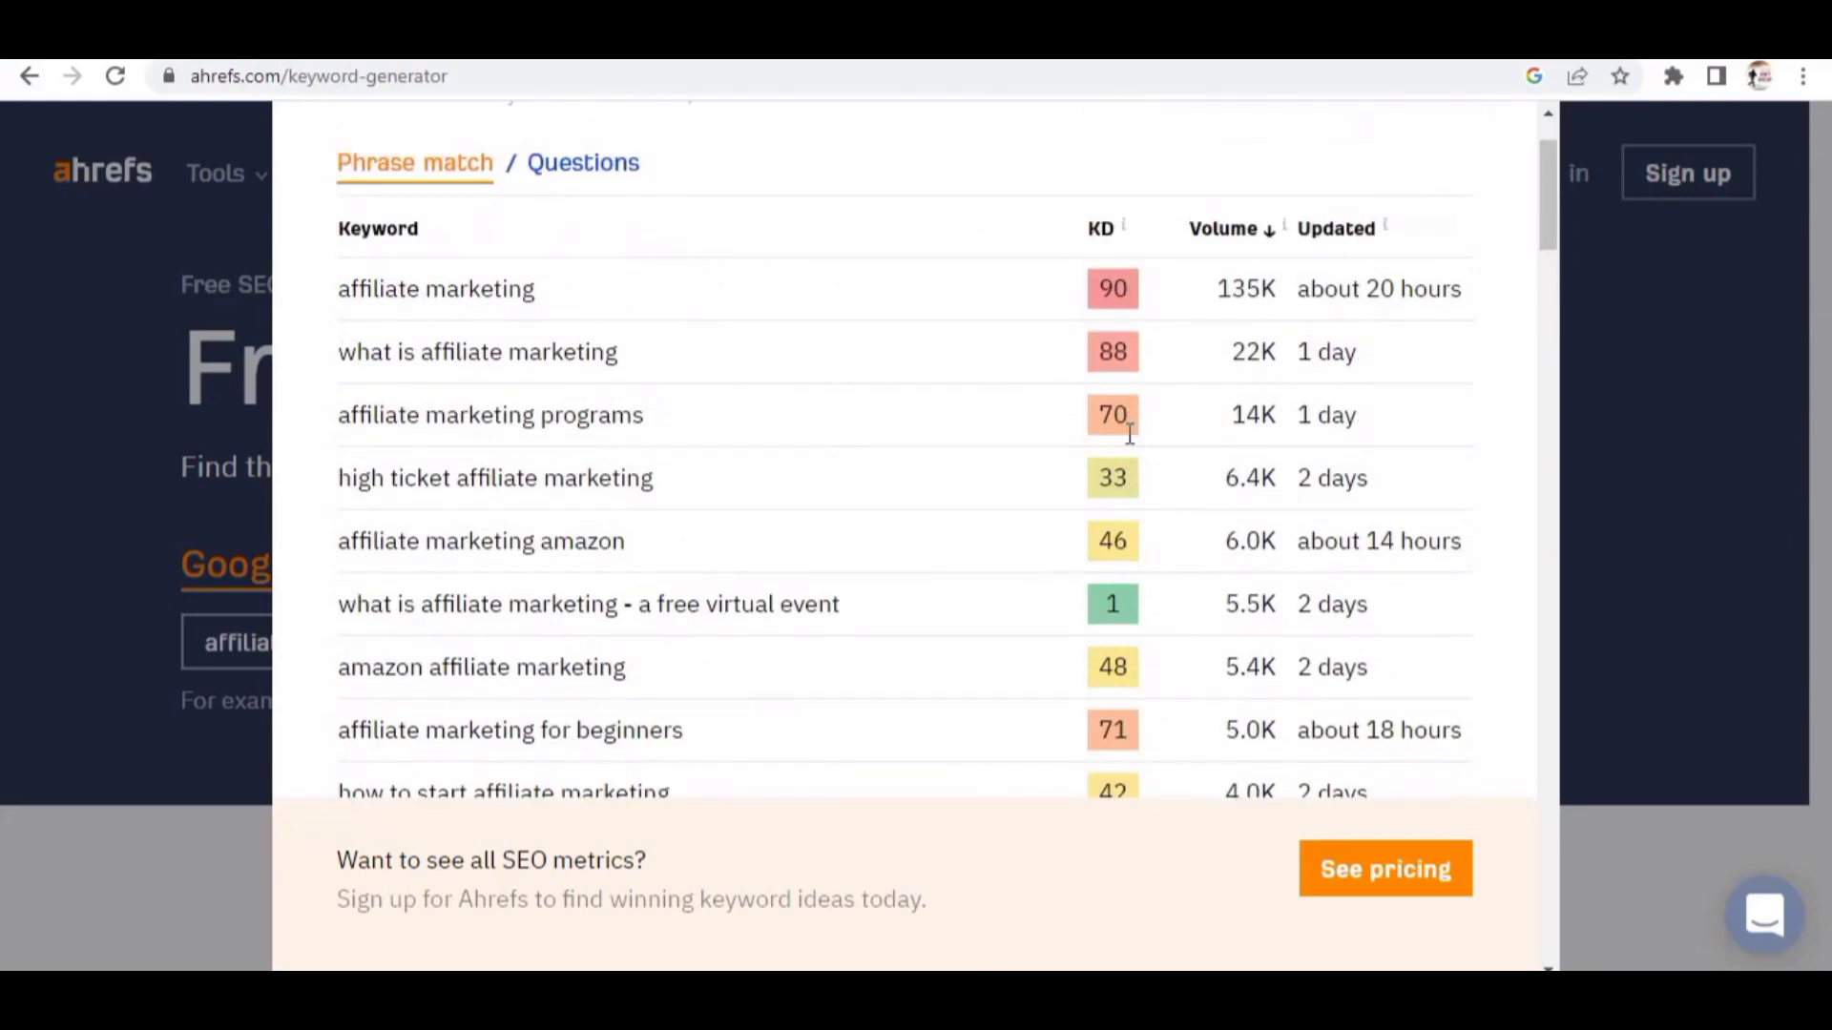
{"action": "scroll", "coordinate": [1130, 524], "scroll_direction": "down", "scroll_amount": 2}
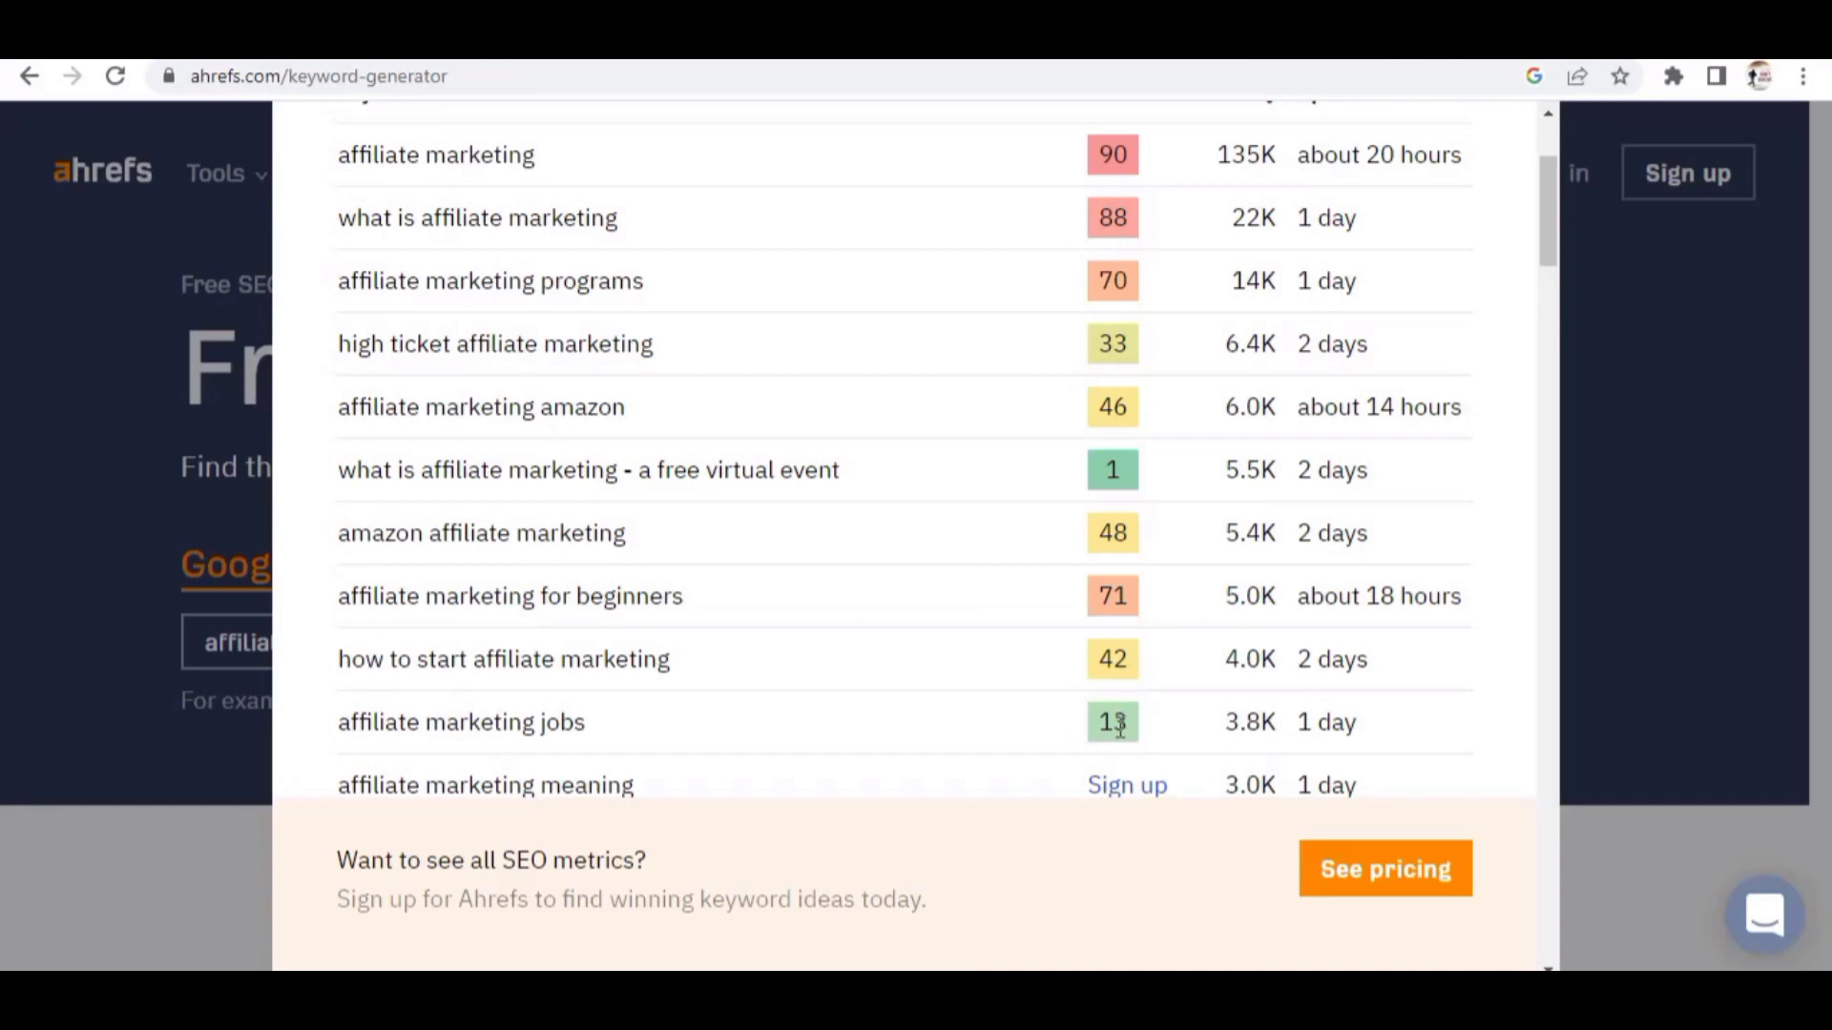
{"action": "scroll", "coordinate": [725, 688], "scroll_direction": "down", "scroll_amount": 2}
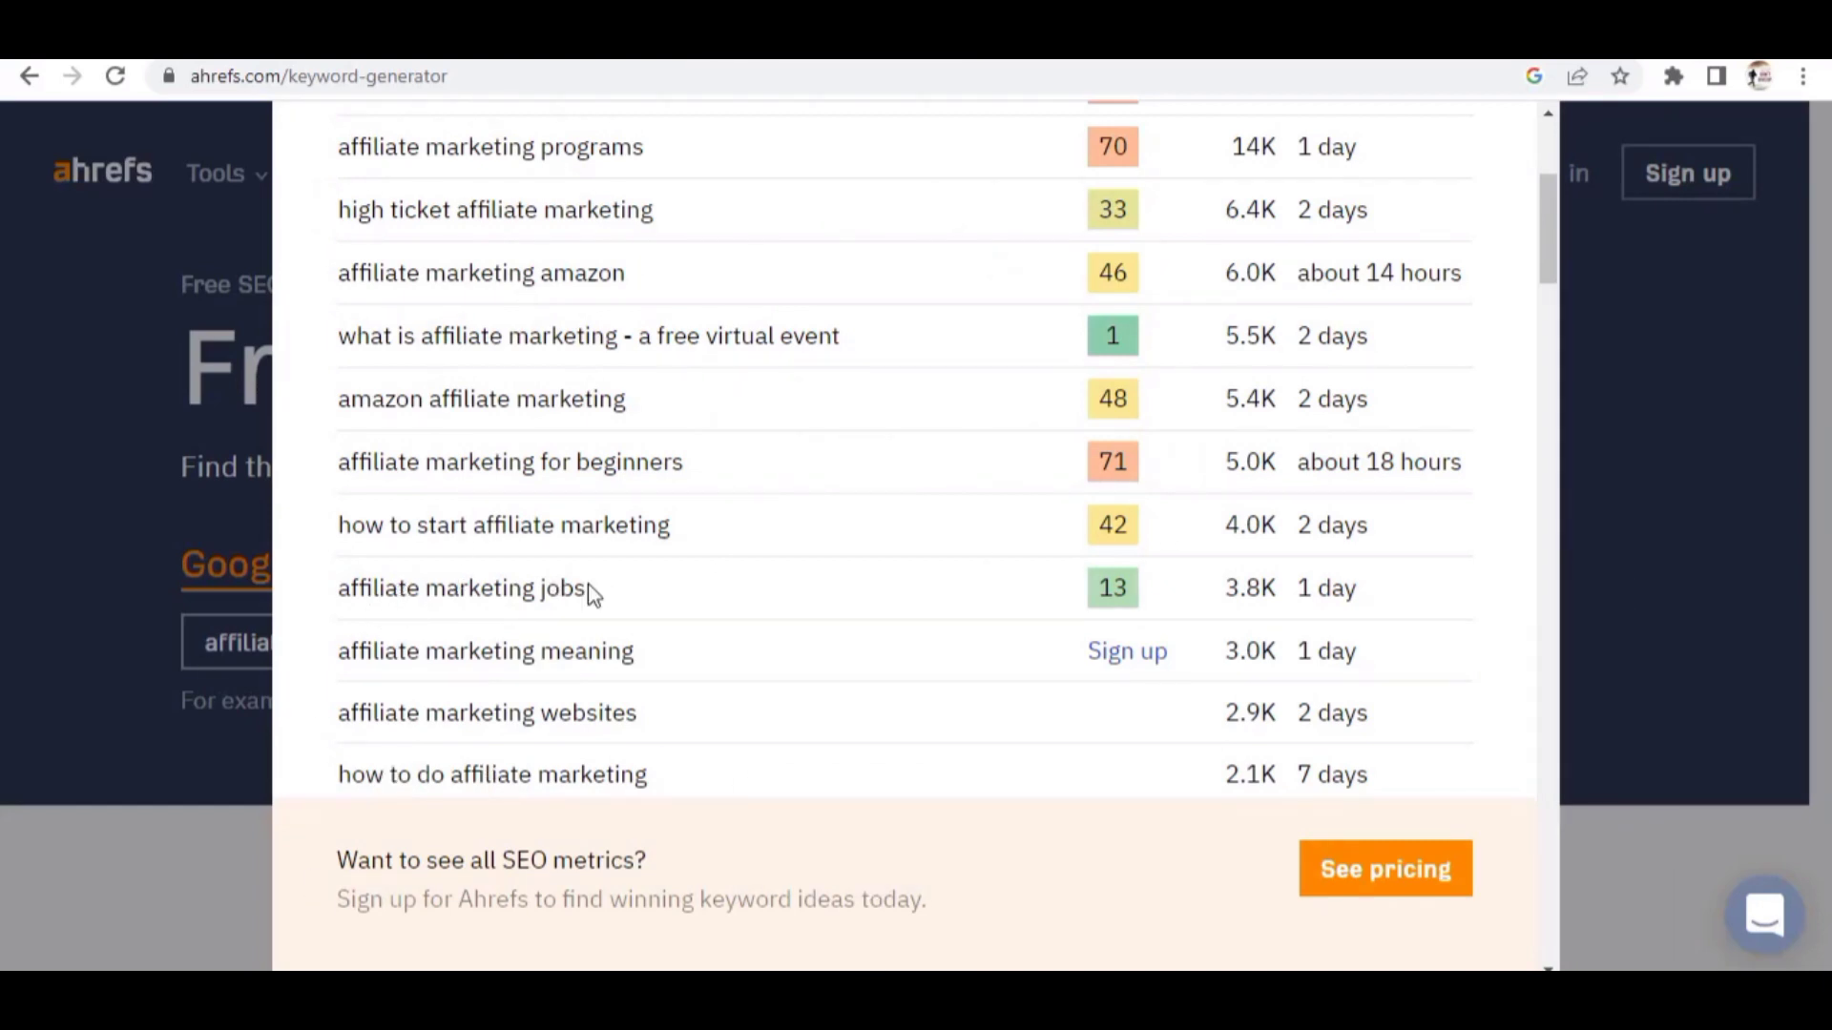
Select the keyword 'affiliate marketing jobs' in the keyword ideas and copy it.
{"action": "left_click_drag", "start_coordinate": [582, 591], "coordinate": [338, 592]}
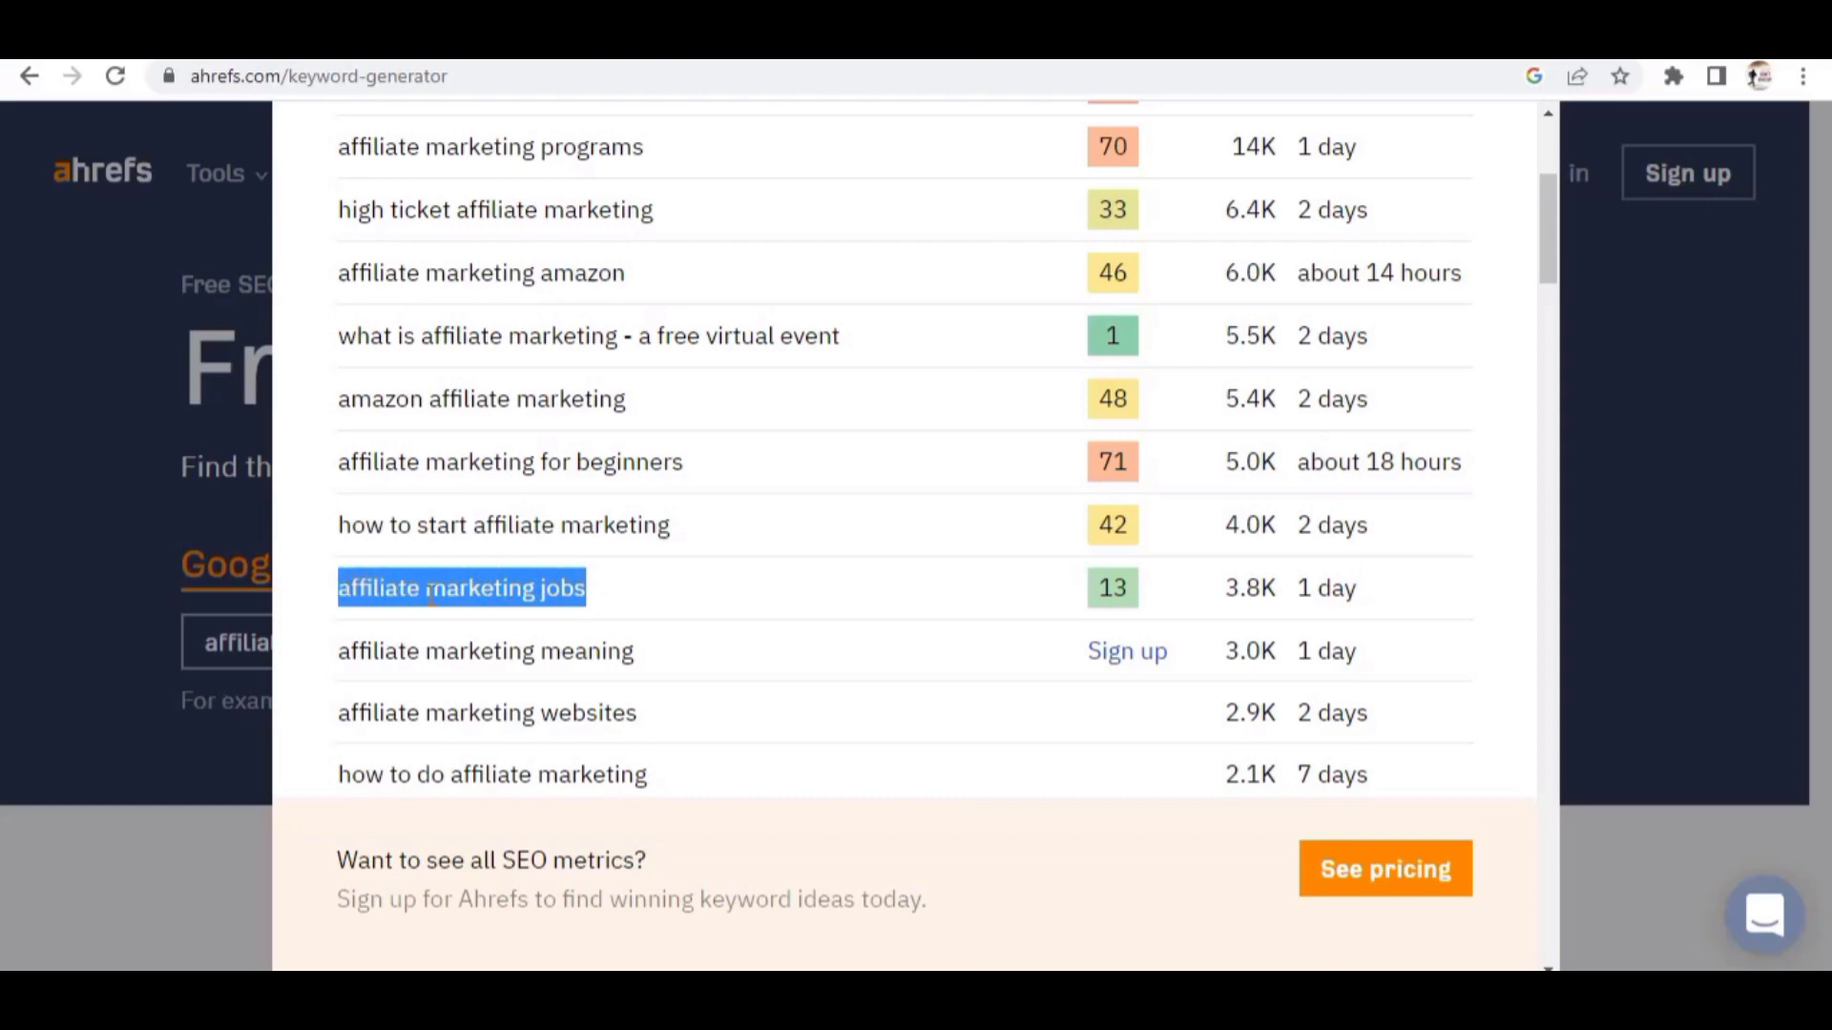
{"action": "right_click", "coordinate": [450, 594]}
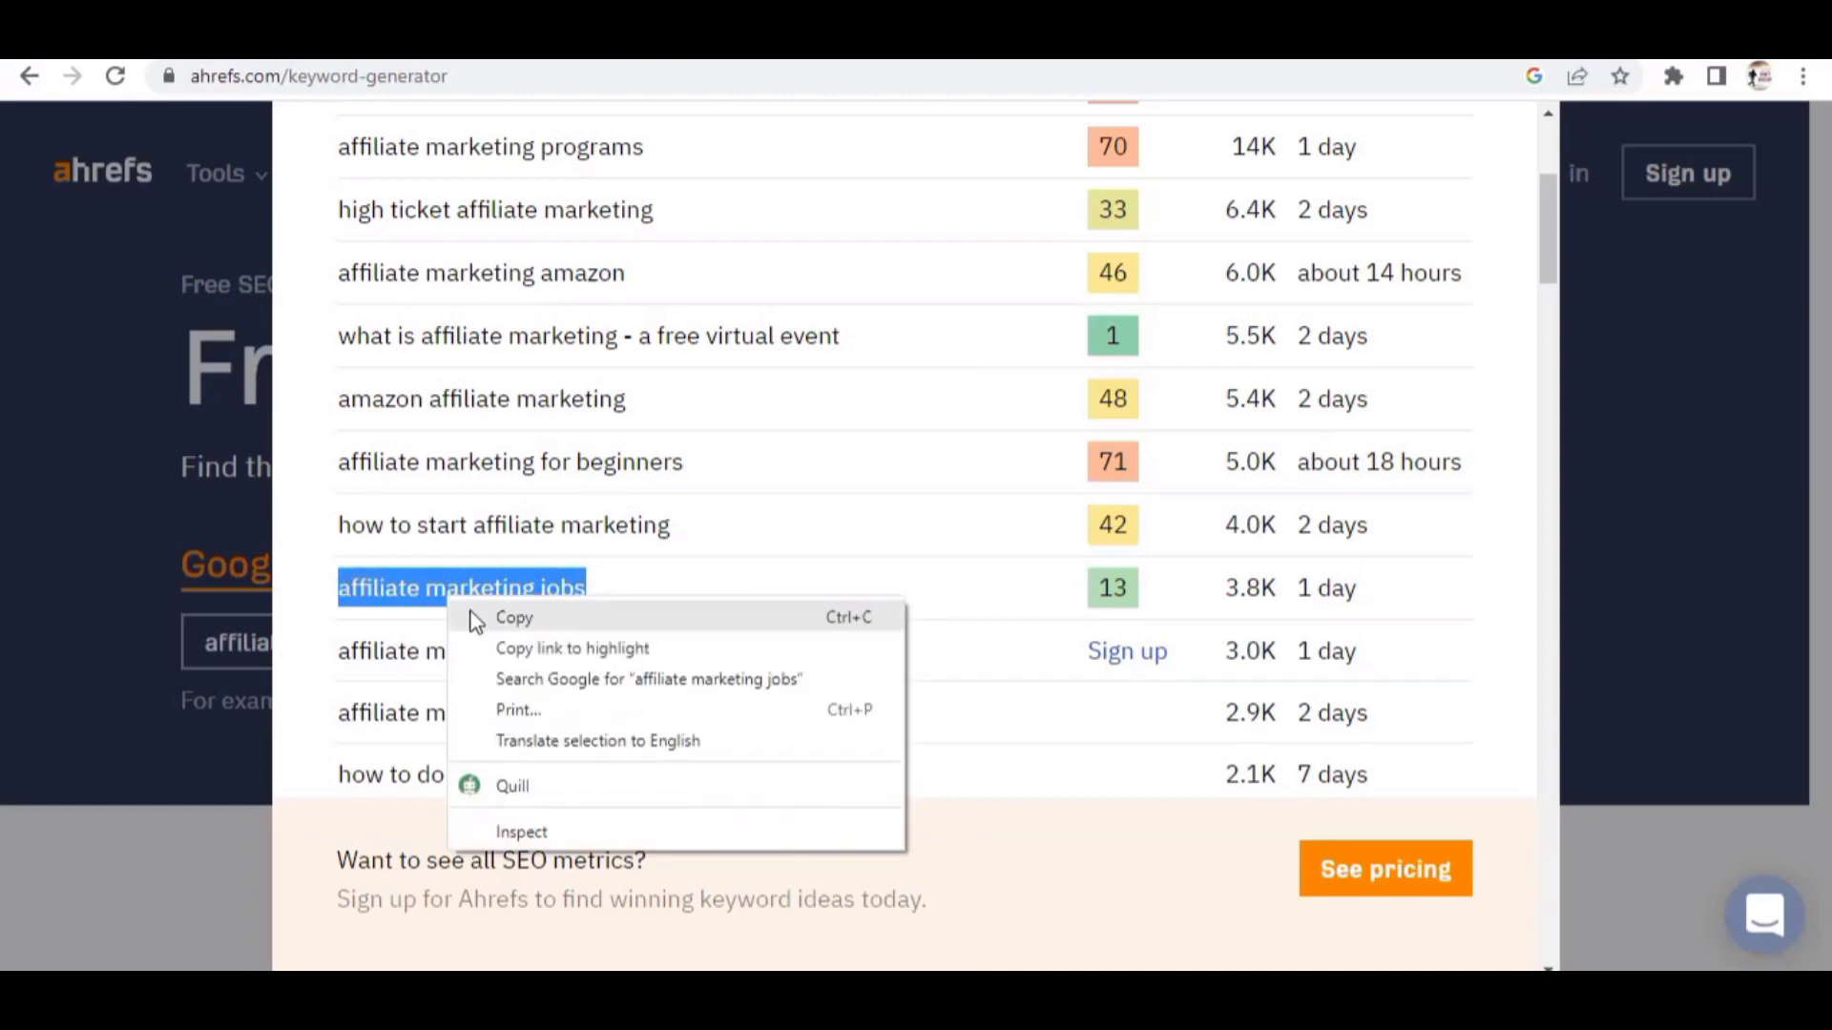
{"action": "left_click", "coordinate": [474, 621]}
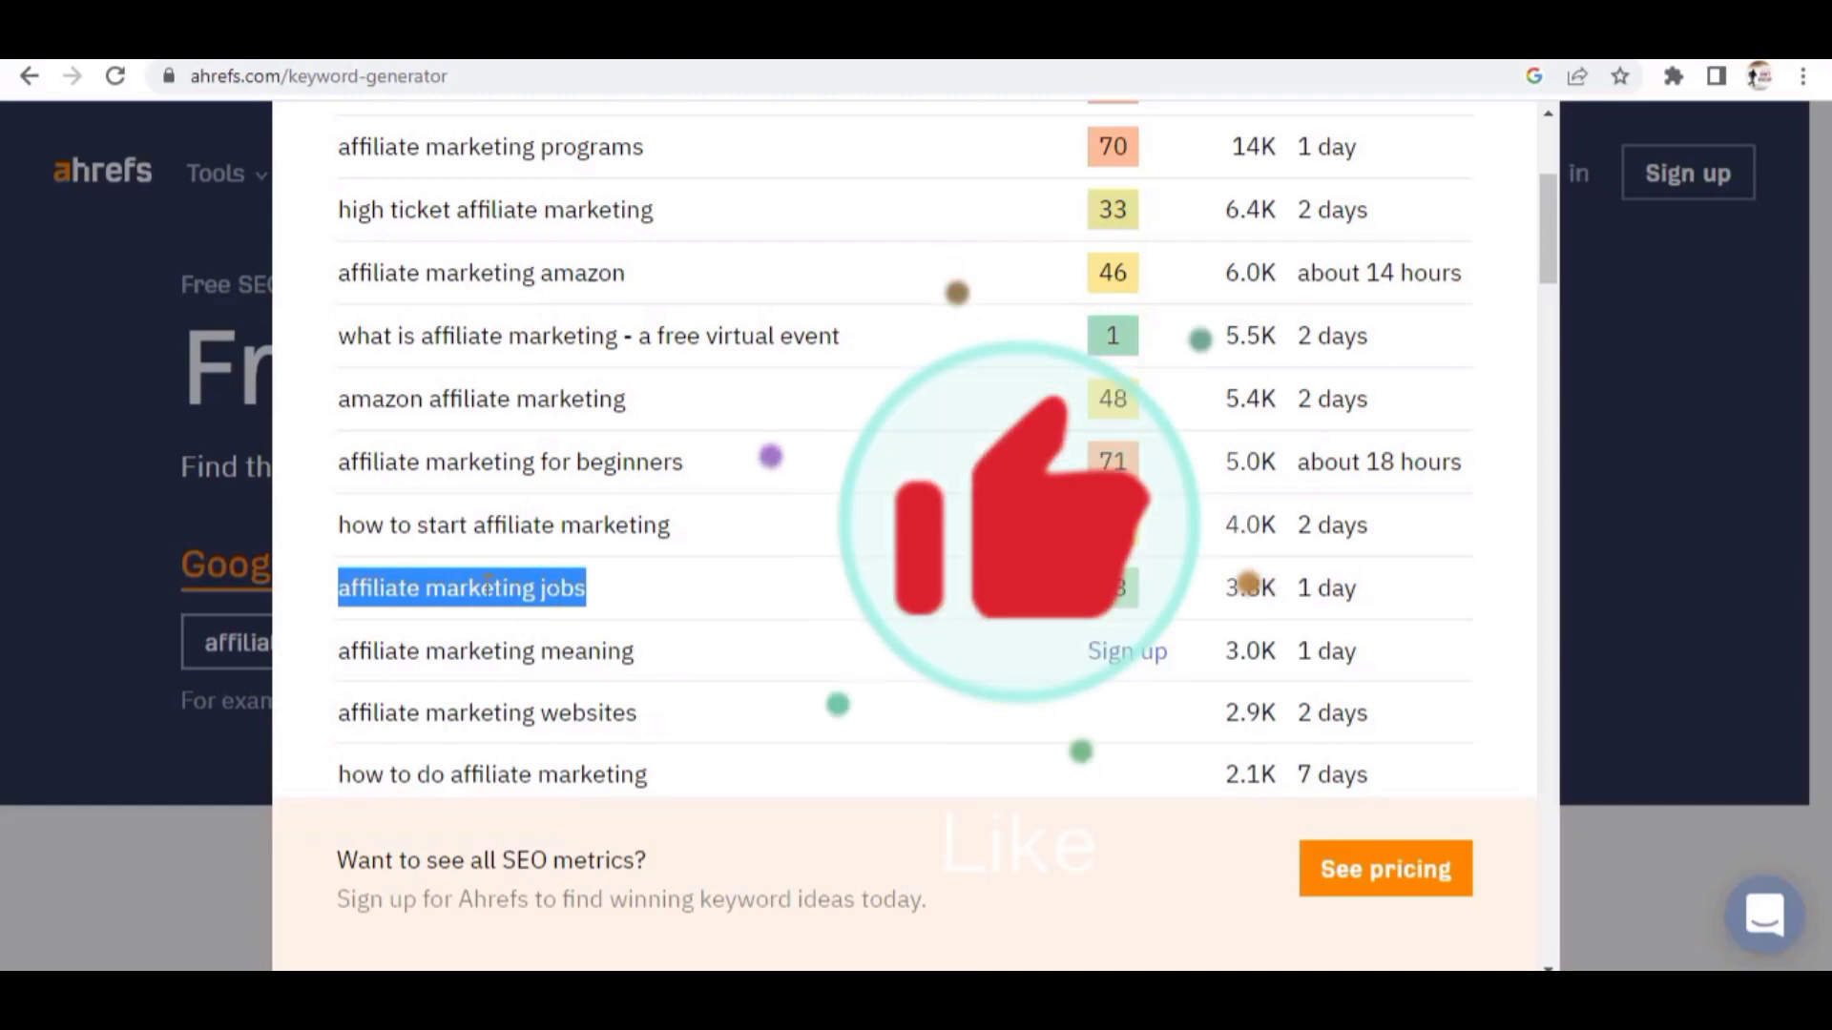
{"action": "right_click", "coordinate": [518, 586]}
{"action": "left_click", "coordinate": [534, 611]}
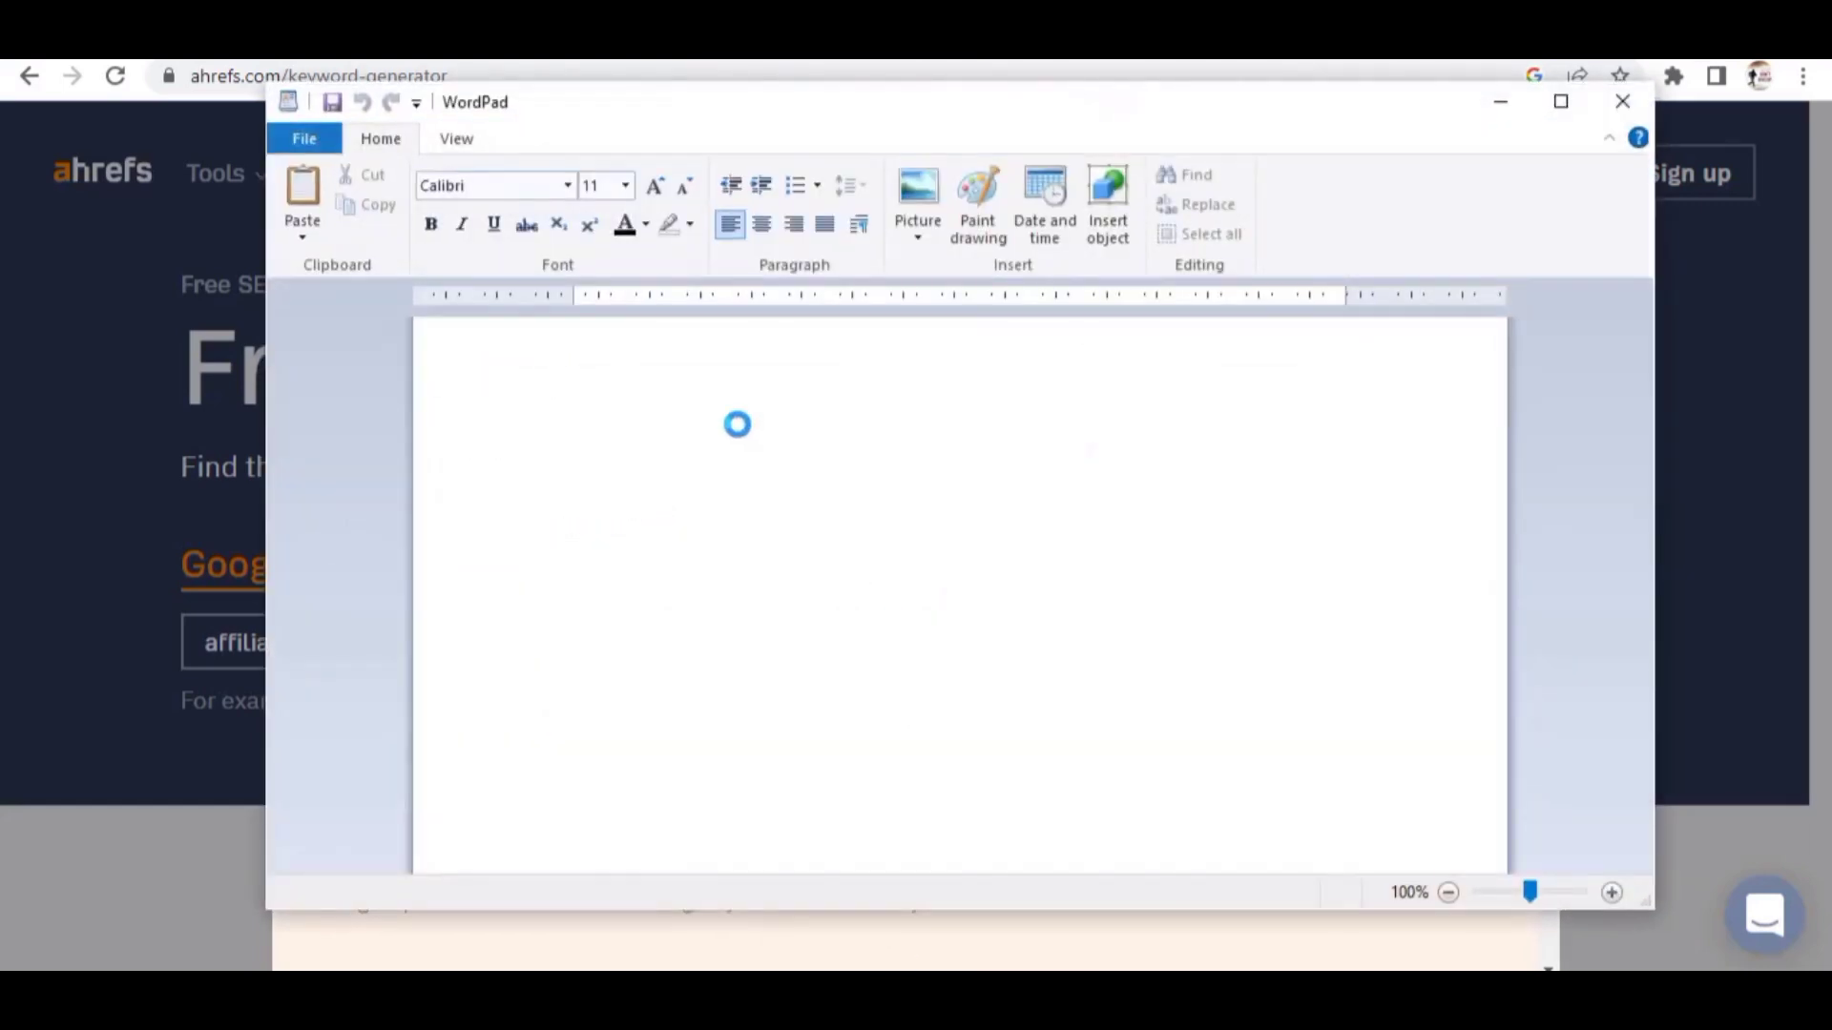
Paste 'affiliate marketing jobs' into the WordPad document, then minimize WordPad.
{"action": "right_click", "coordinate": [587, 348]}
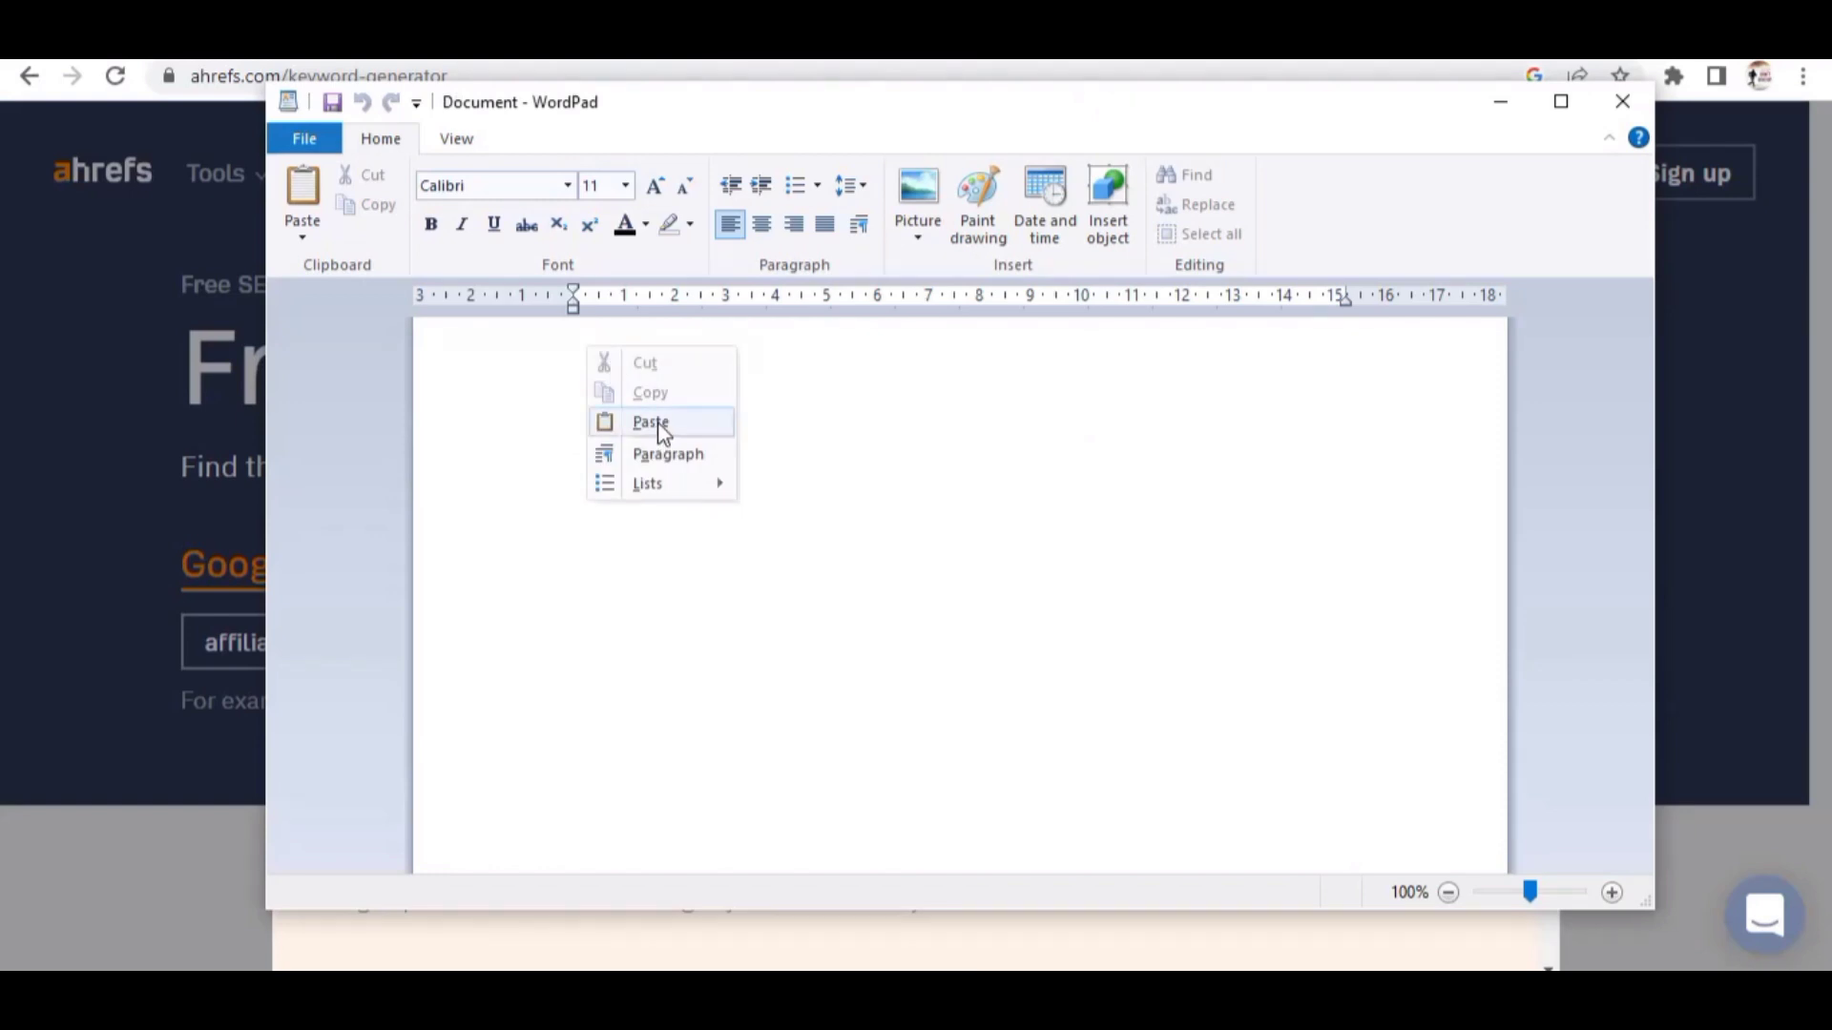
{"action": "left_click", "coordinate": [659, 425]}
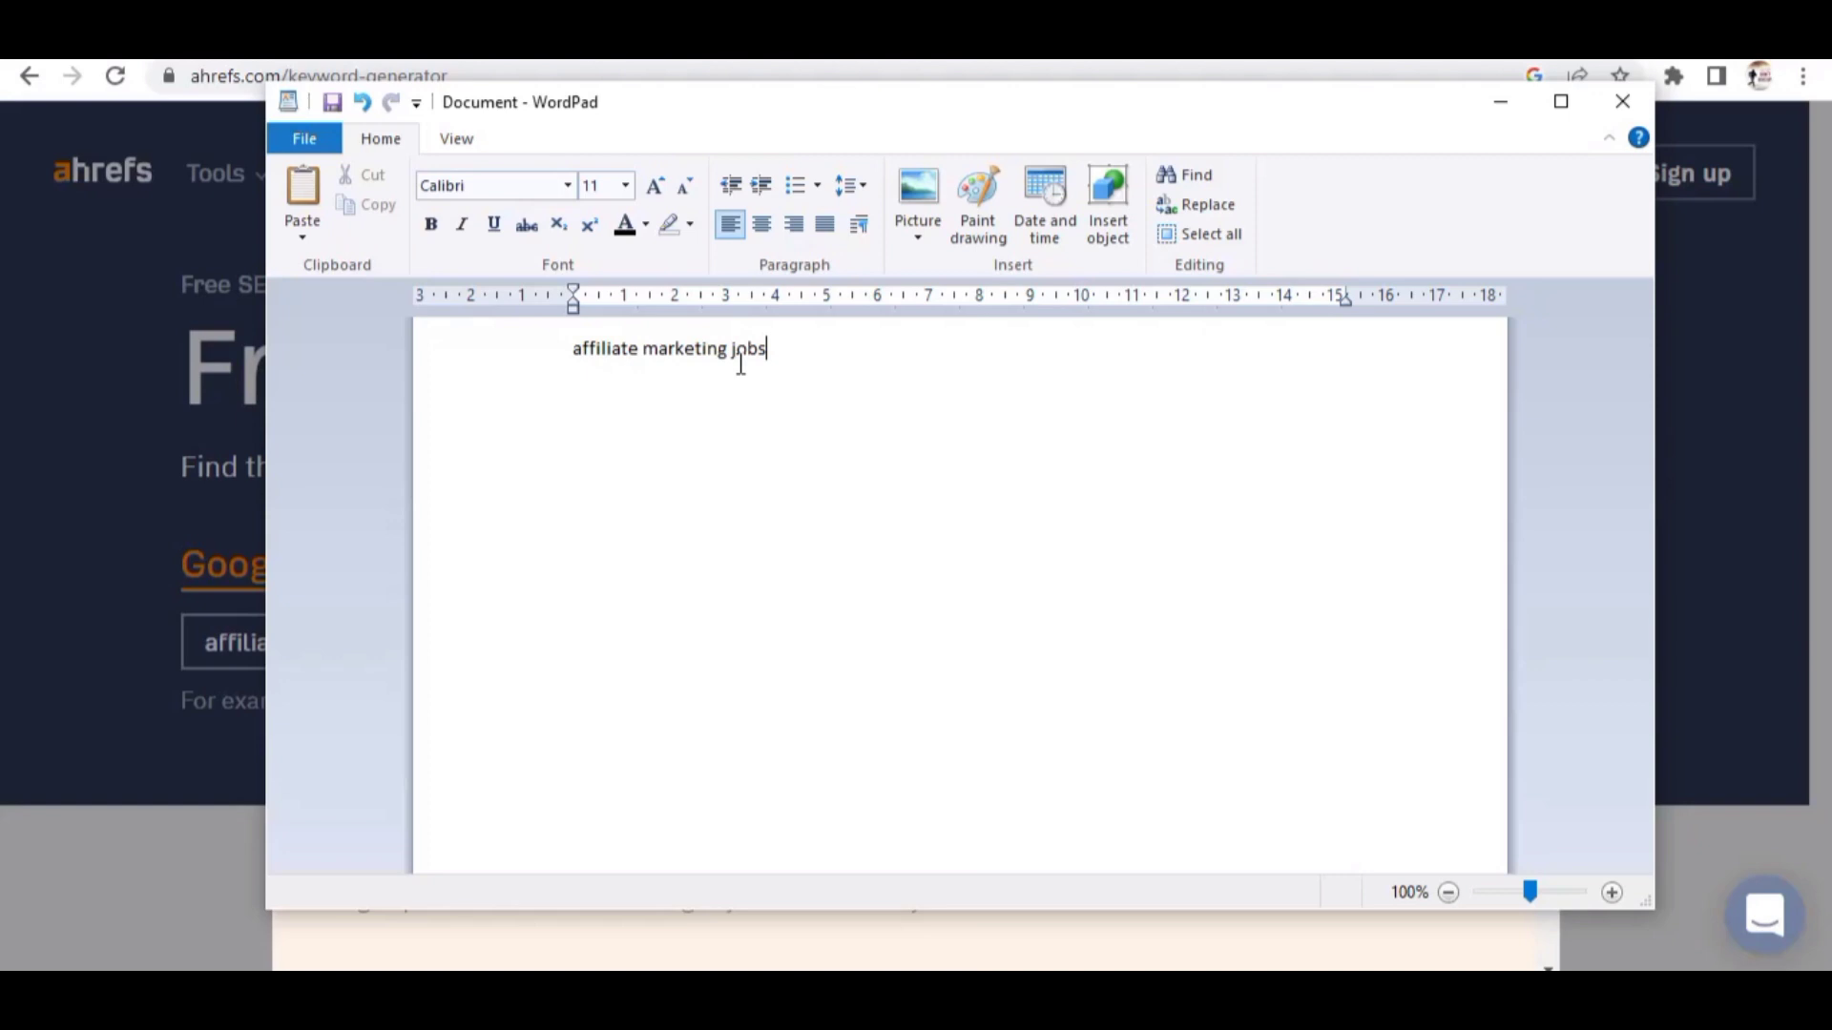
{"action": "left_click", "coordinate": [1503, 105]}
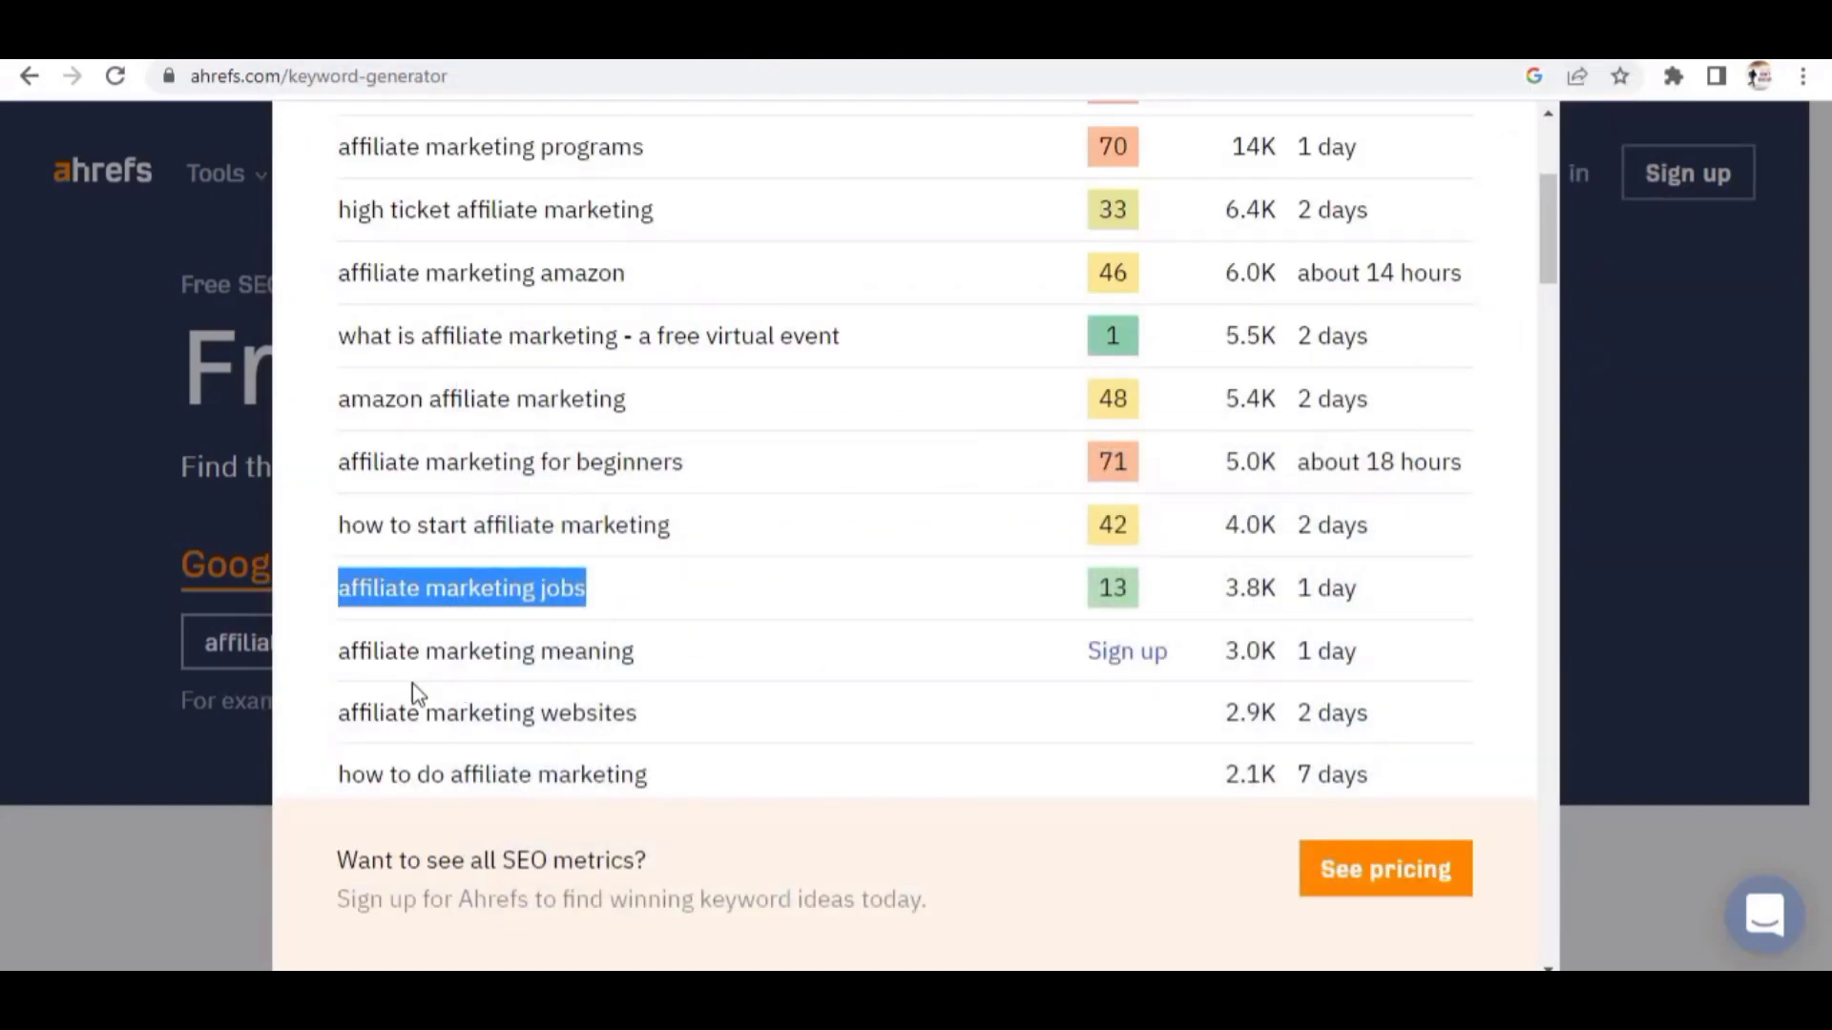
{"action": "scroll", "coordinate": [412, 689], "scroll_direction": "up", "scroll_amount": 5}
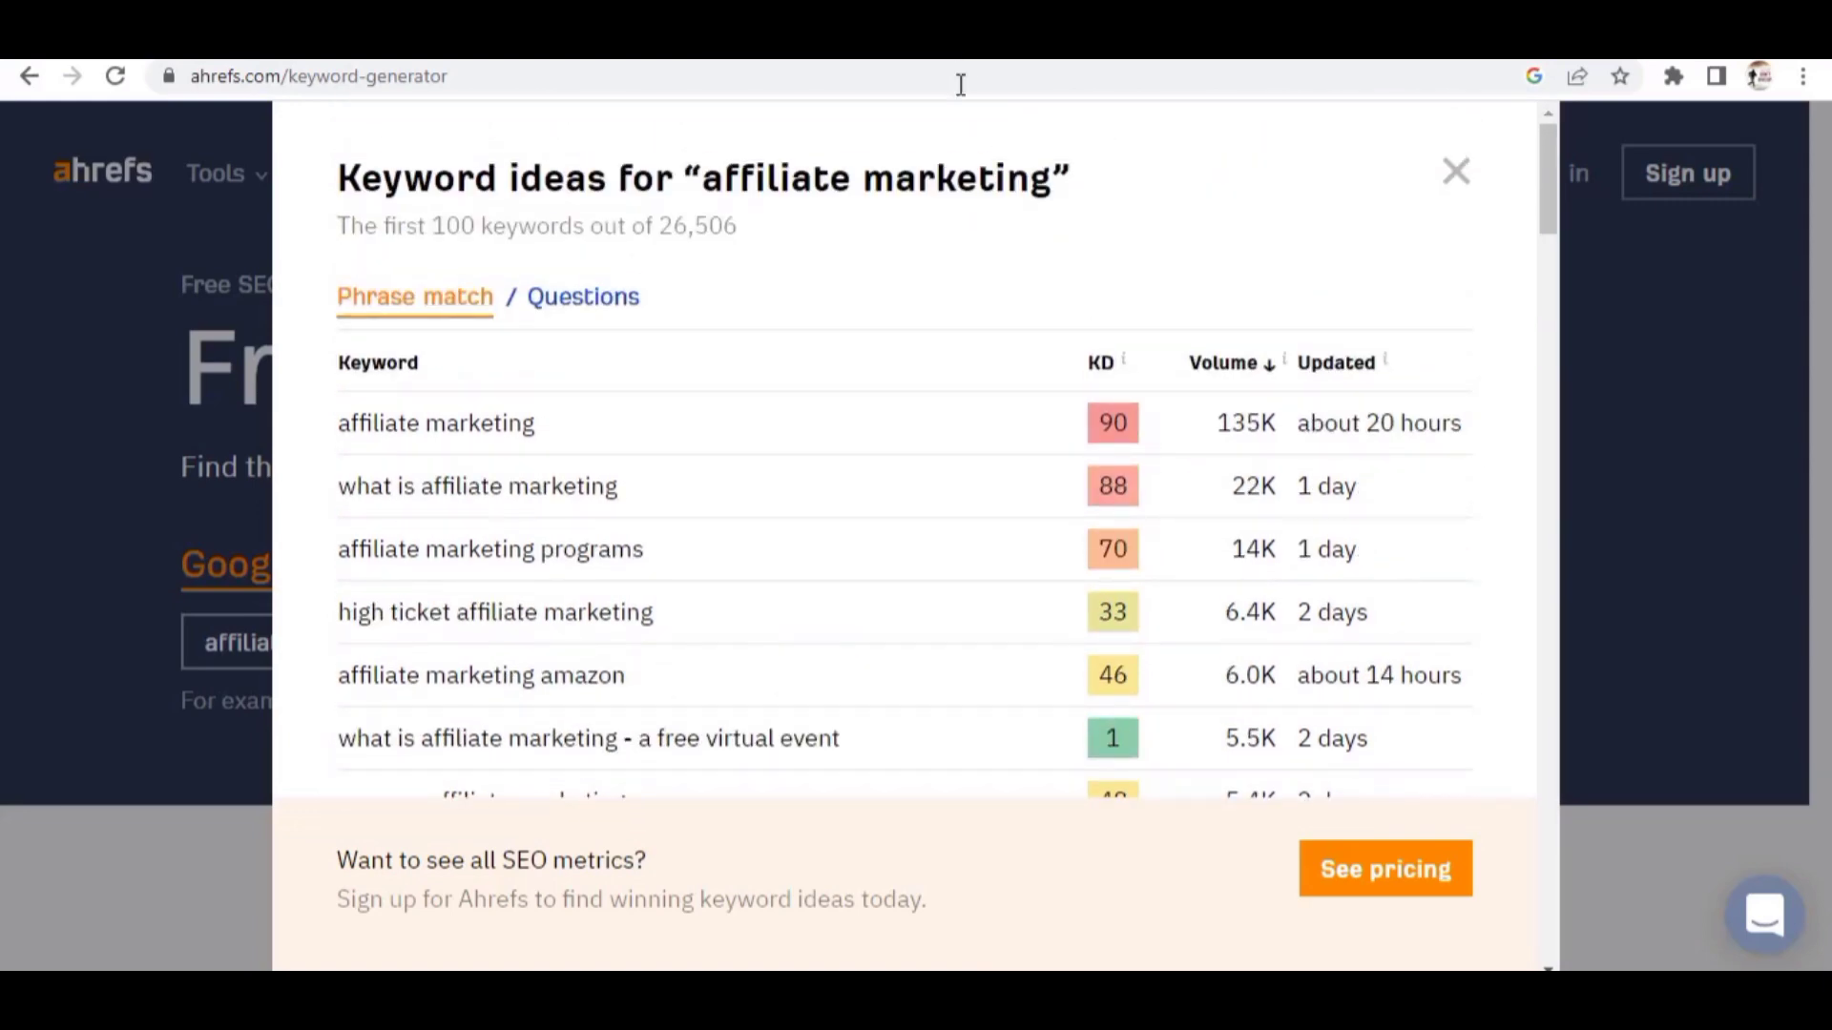
Load gravitywrite.com in a new browser tab and scroll through its homepage.
{"action": "key", "text": "ctrl+t"}
{"action": "type", "text": "gra"}
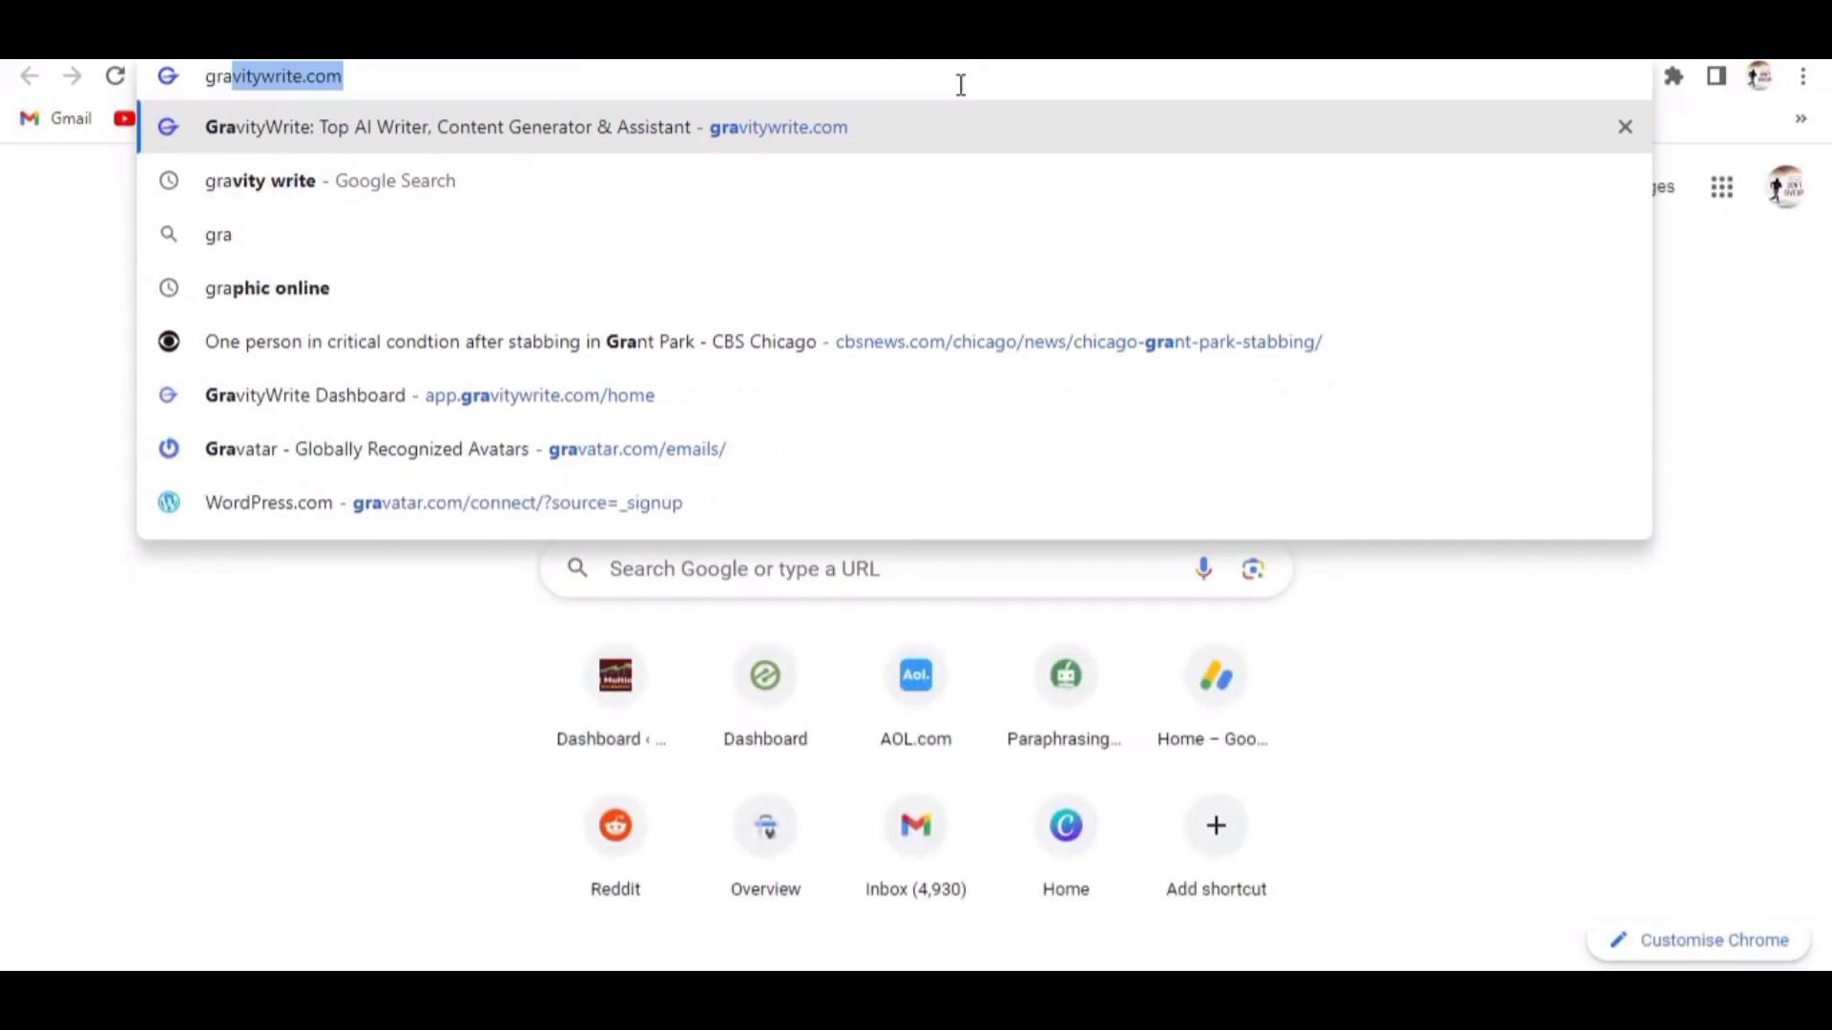
{"action": "key", "text": "Return"}
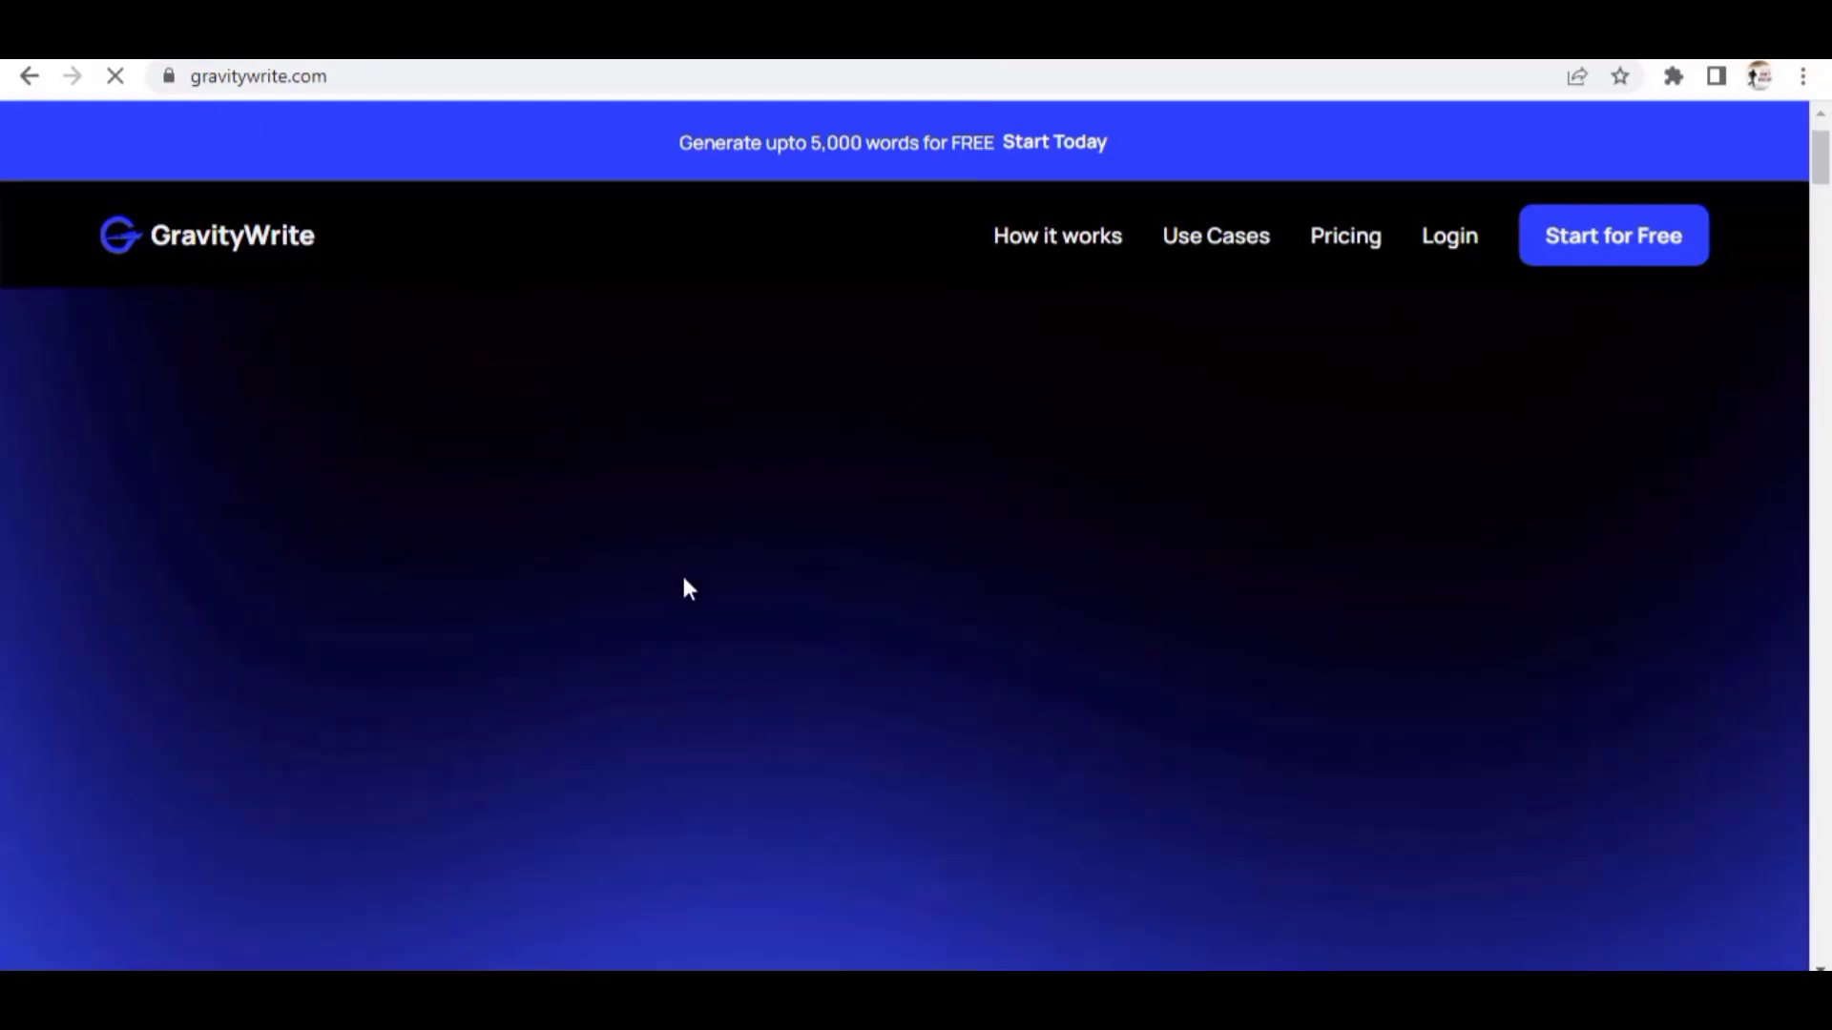
{"action": "scroll", "coordinate": [681, 570], "scroll_direction": "down", "scroll_amount": 5}
{"action": "scroll", "coordinate": [908, 597], "scroll_direction": "up", "scroll_amount": 5}
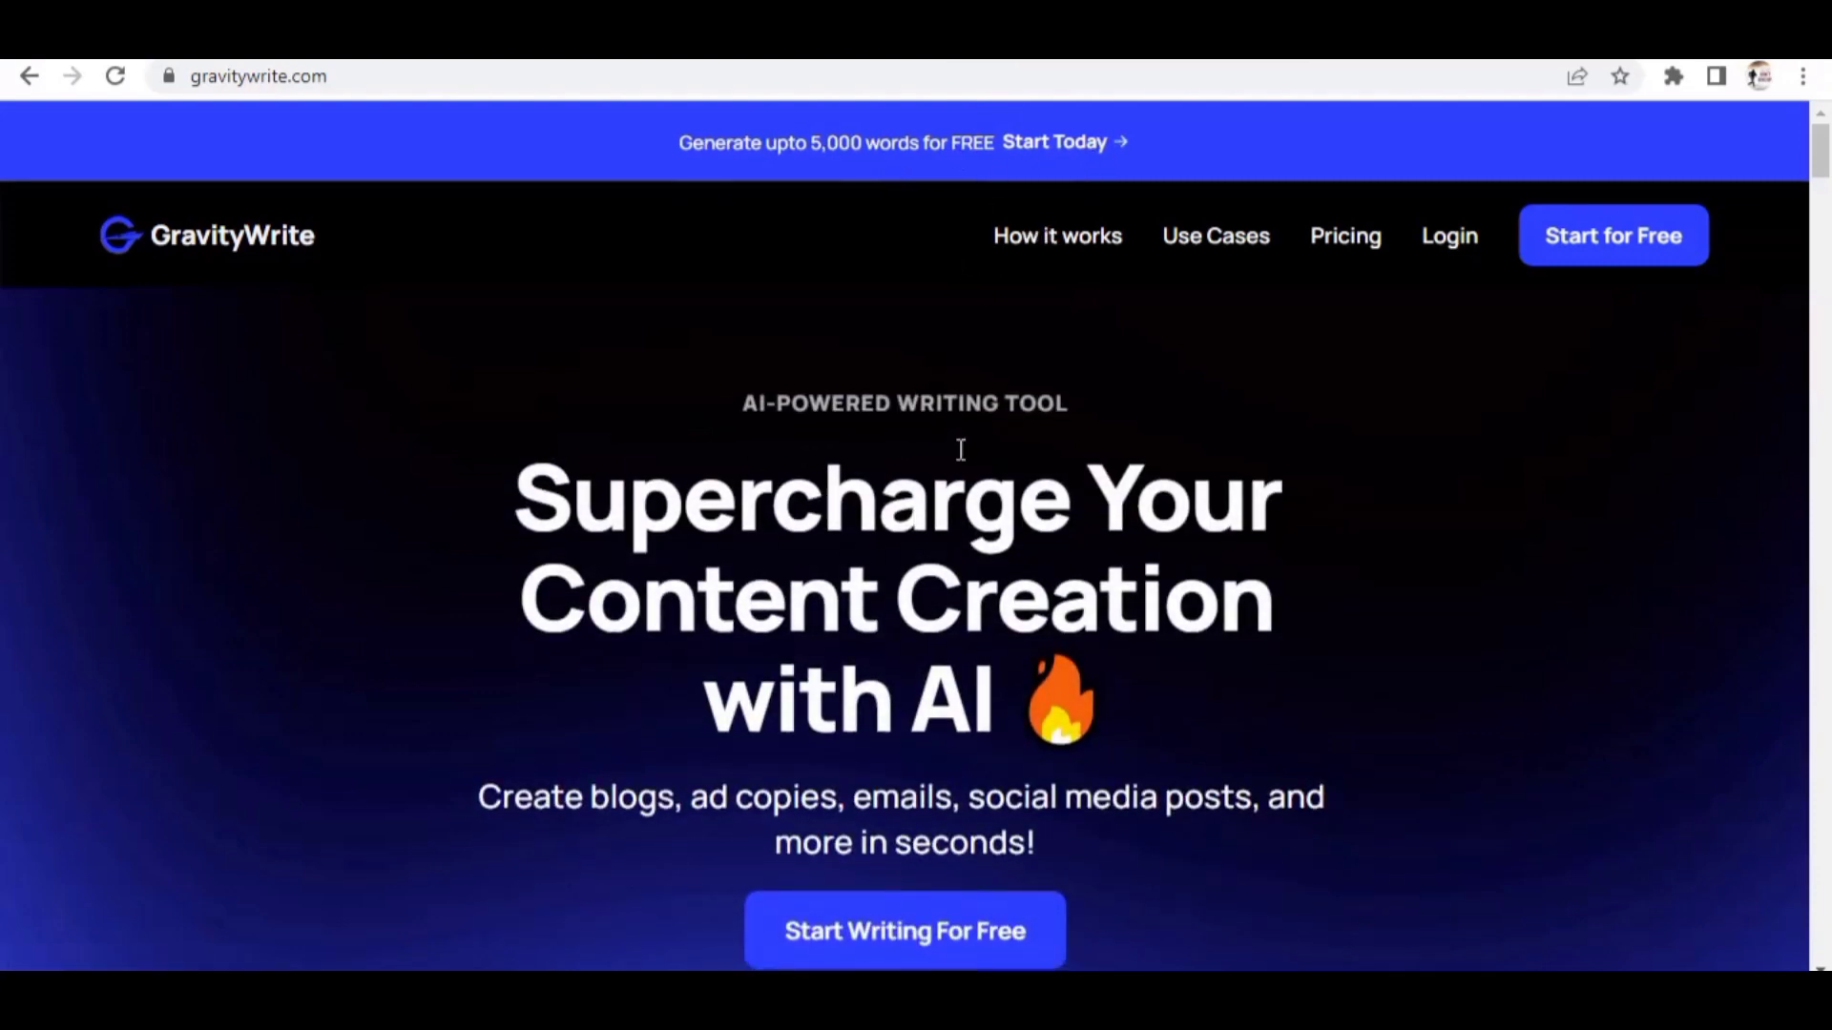
{"action": "scroll", "coordinate": [961, 450], "scroll_direction": "down", "scroll_amount": 2}
{"action": "scroll", "coordinate": [945, 496], "scroll_direction": "up", "scroll_amount": 2}
{"action": "scroll", "coordinate": [939, 518], "scroll_direction": "down", "scroll_amount": 3}
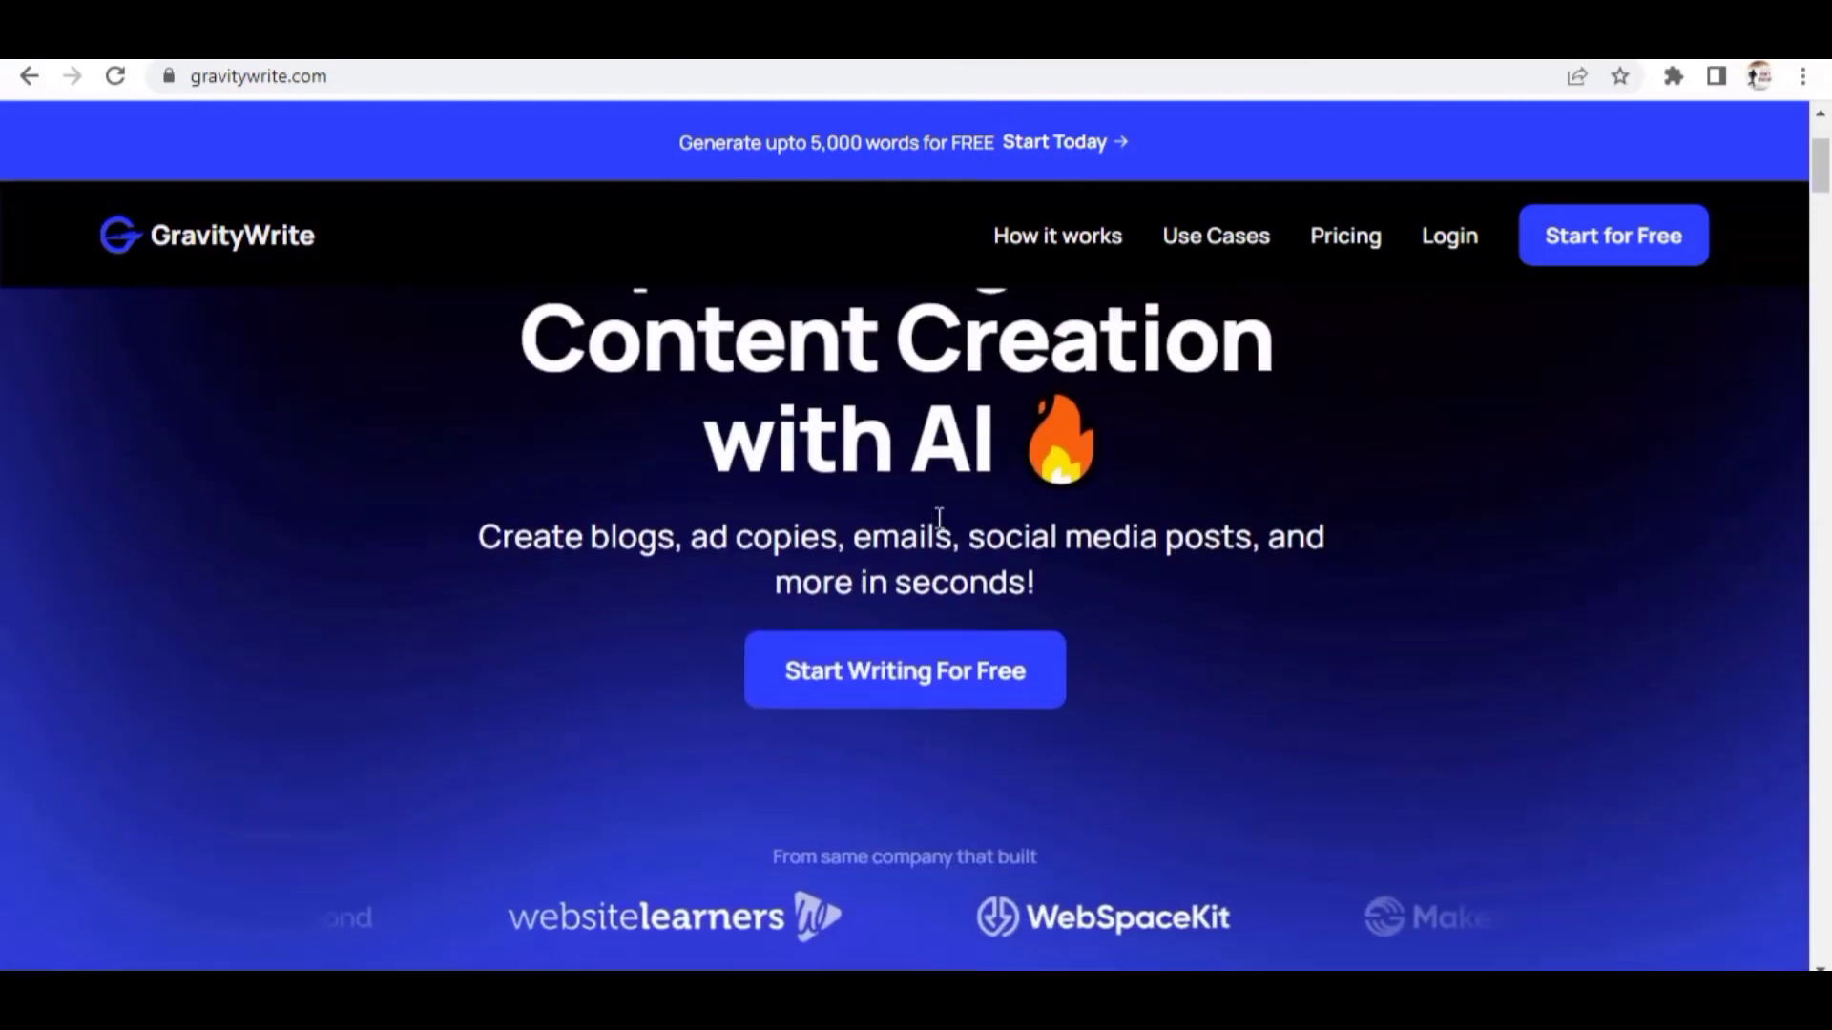
{"action": "scroll", "coordinate": [941, 523], "scroll_direction": "up", "scroll_amount": 3}
{"action": "scroll", "coordinate": [935, 534], "scroll_direction": "down", "scroll_amount": 3}
{"action": "scroll", "coordinate": [920, 560], "scroll_direction": "down", "scroll_amount": 3}
{"action": "scroll", "coordinate": [918, 549], "scroll_direction": "up", "scroll_amount": 3}
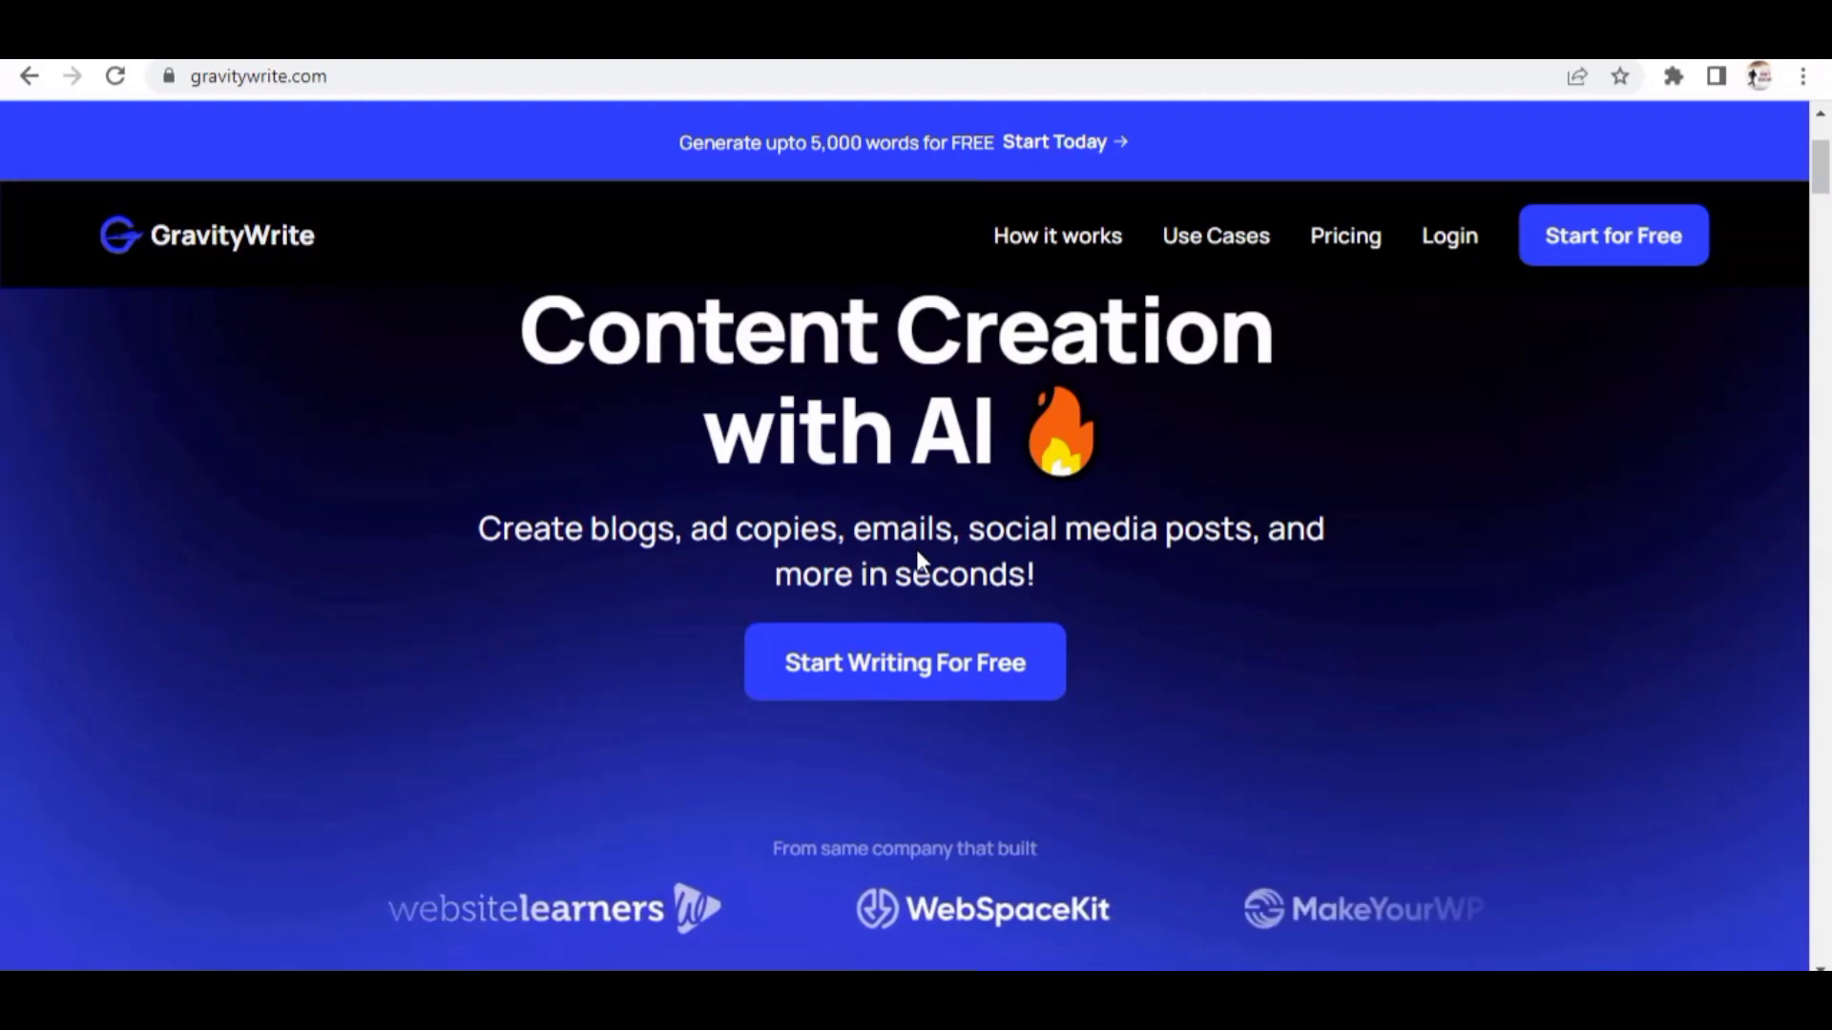
{"action": "scroll", "coordinate": [837, 589], "scroll_direction": "down", "scroll_amount": 2}
{"action": "scroll", "coordinate": [833, 601], "scroll_direction": "up", "scroll_amount": 3}
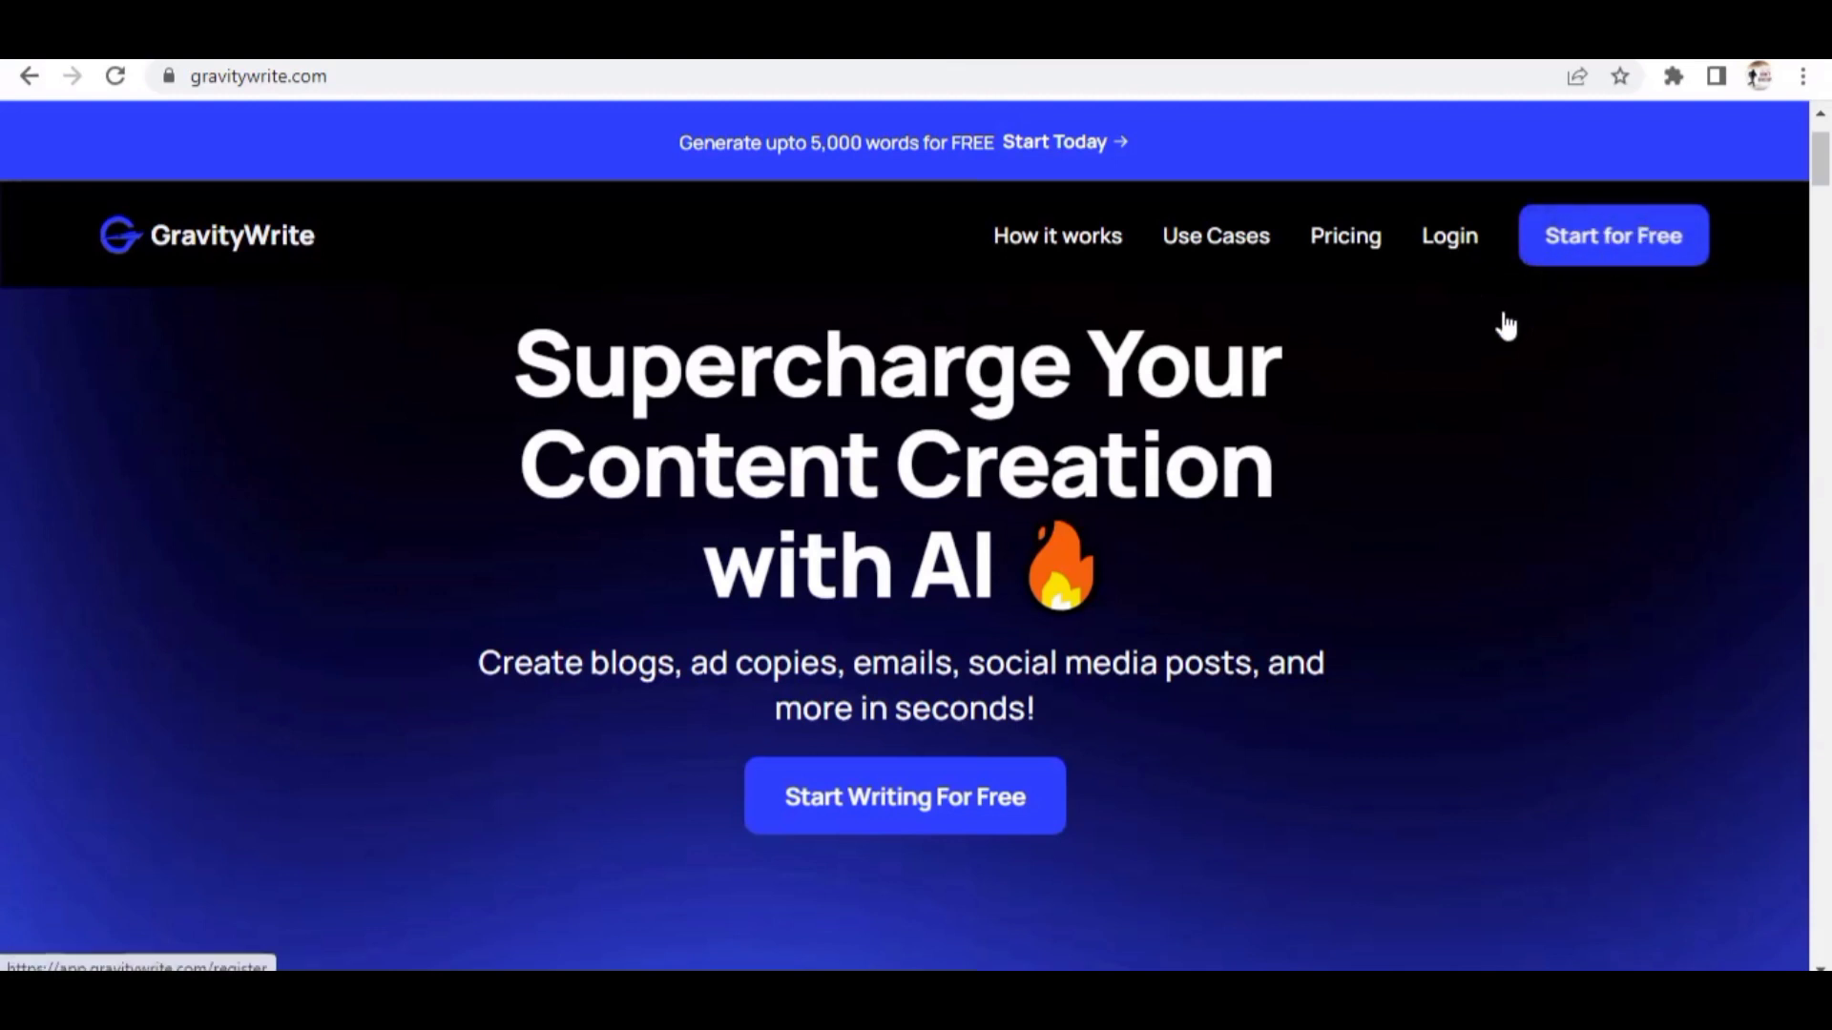
Sign in to GravityWrite from the Login page using the saved account credentials.
{"action": "left_click", "coordinate": [1452, 250]}
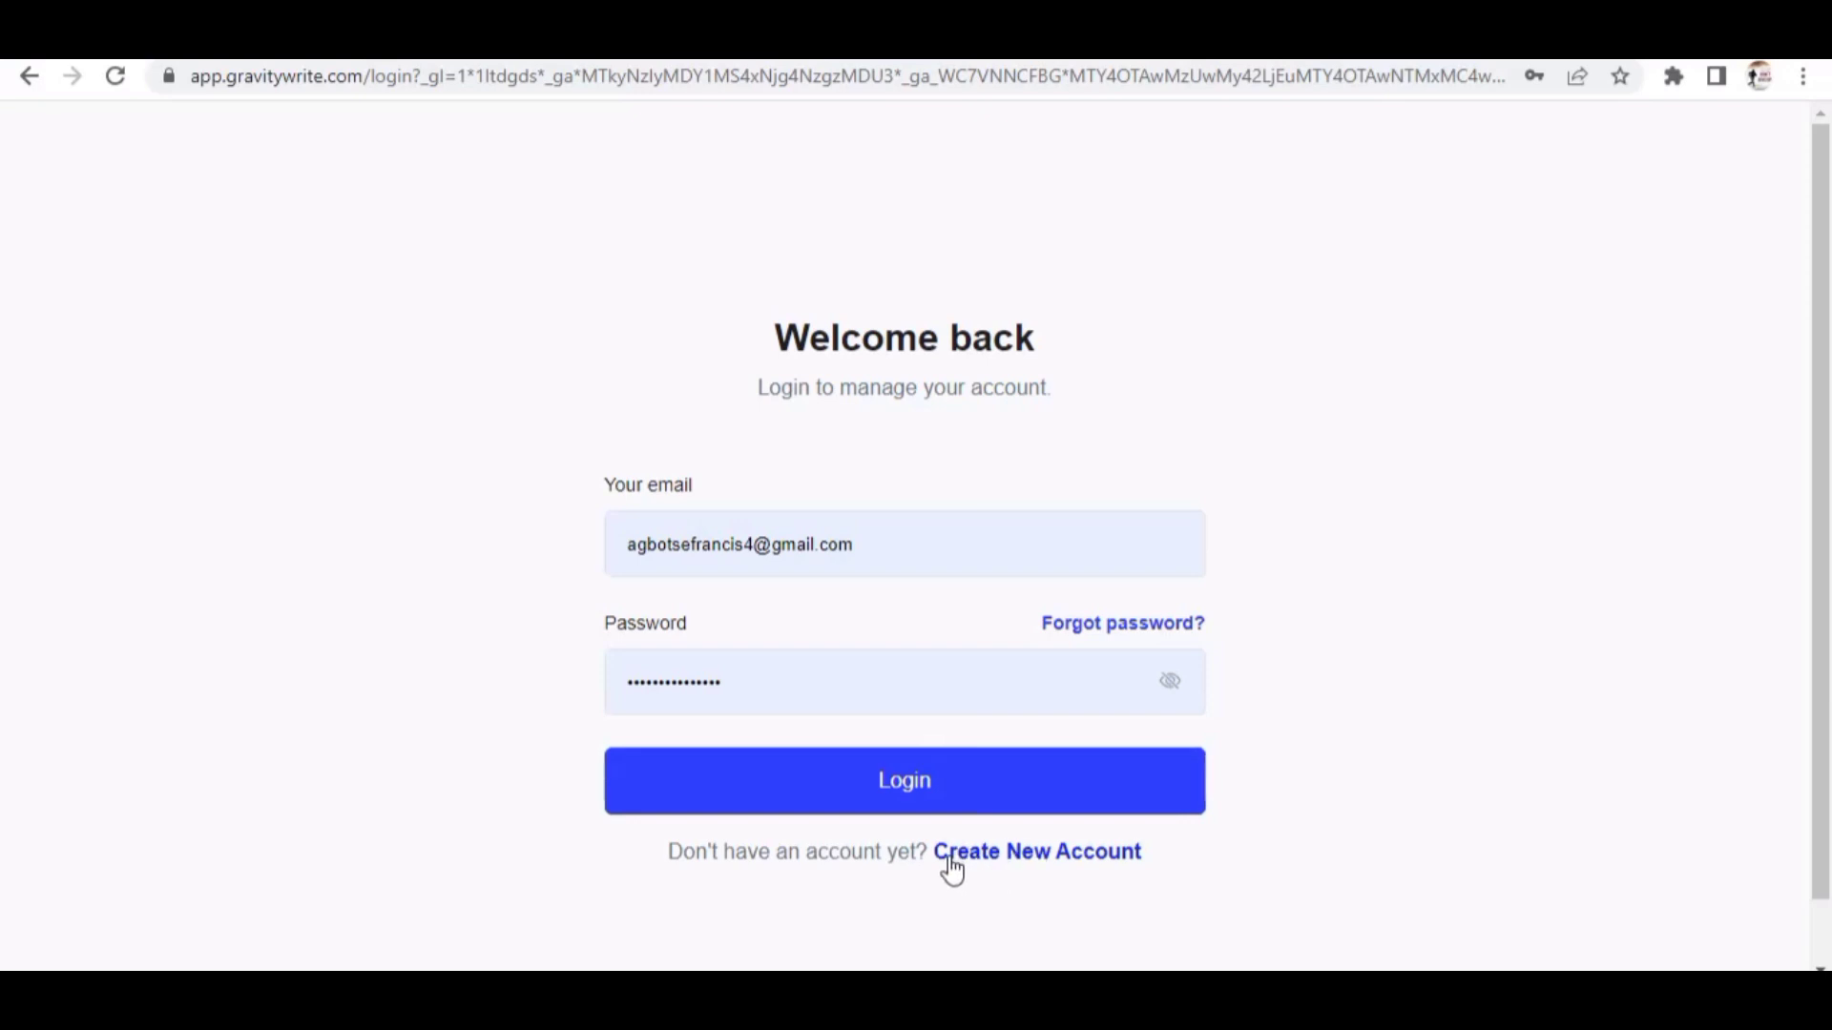
{"action": "left_click", "coordinate": [941, 789]}
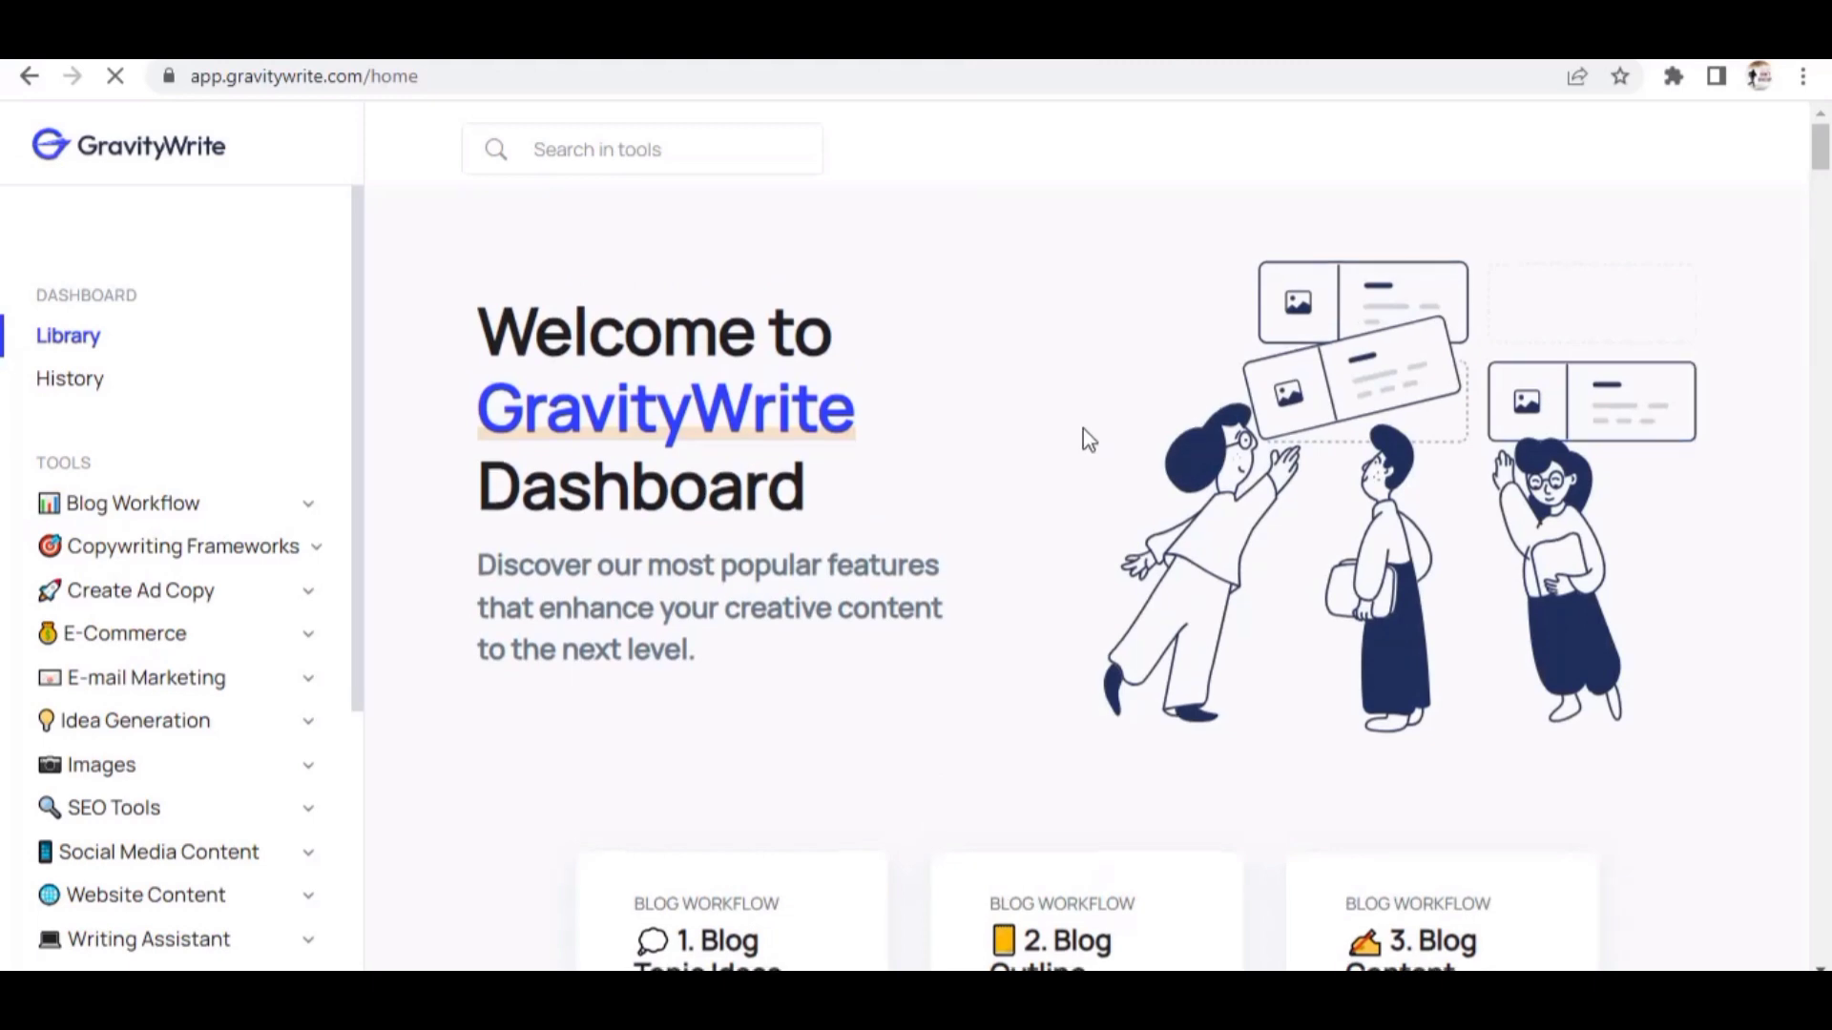
Paste the keyword back into WordPad, copy 'affiliate marketing jobs', then minimize WordPad.
{"action": "scroll", "coordinate": [1086, 437], "scroll_direction": "down", "scroll_amount": 3}
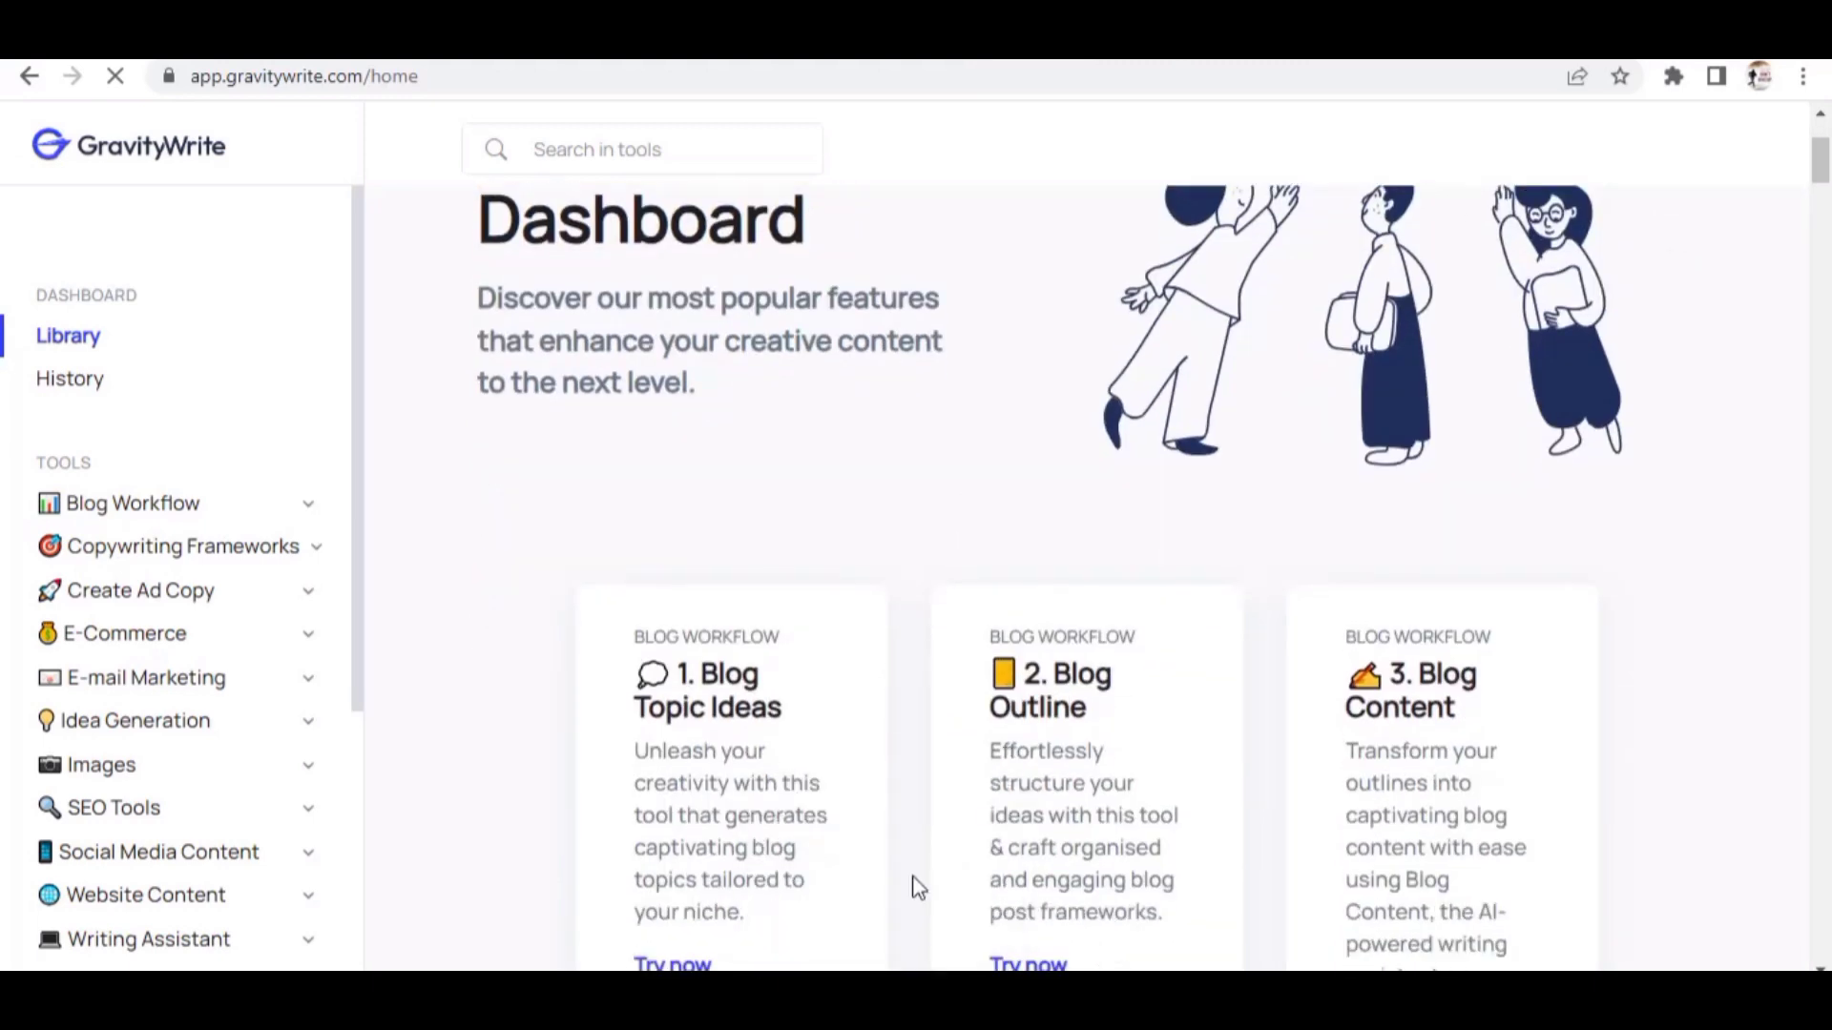
{"action": "left_click", "coordinate": [900, 928]}
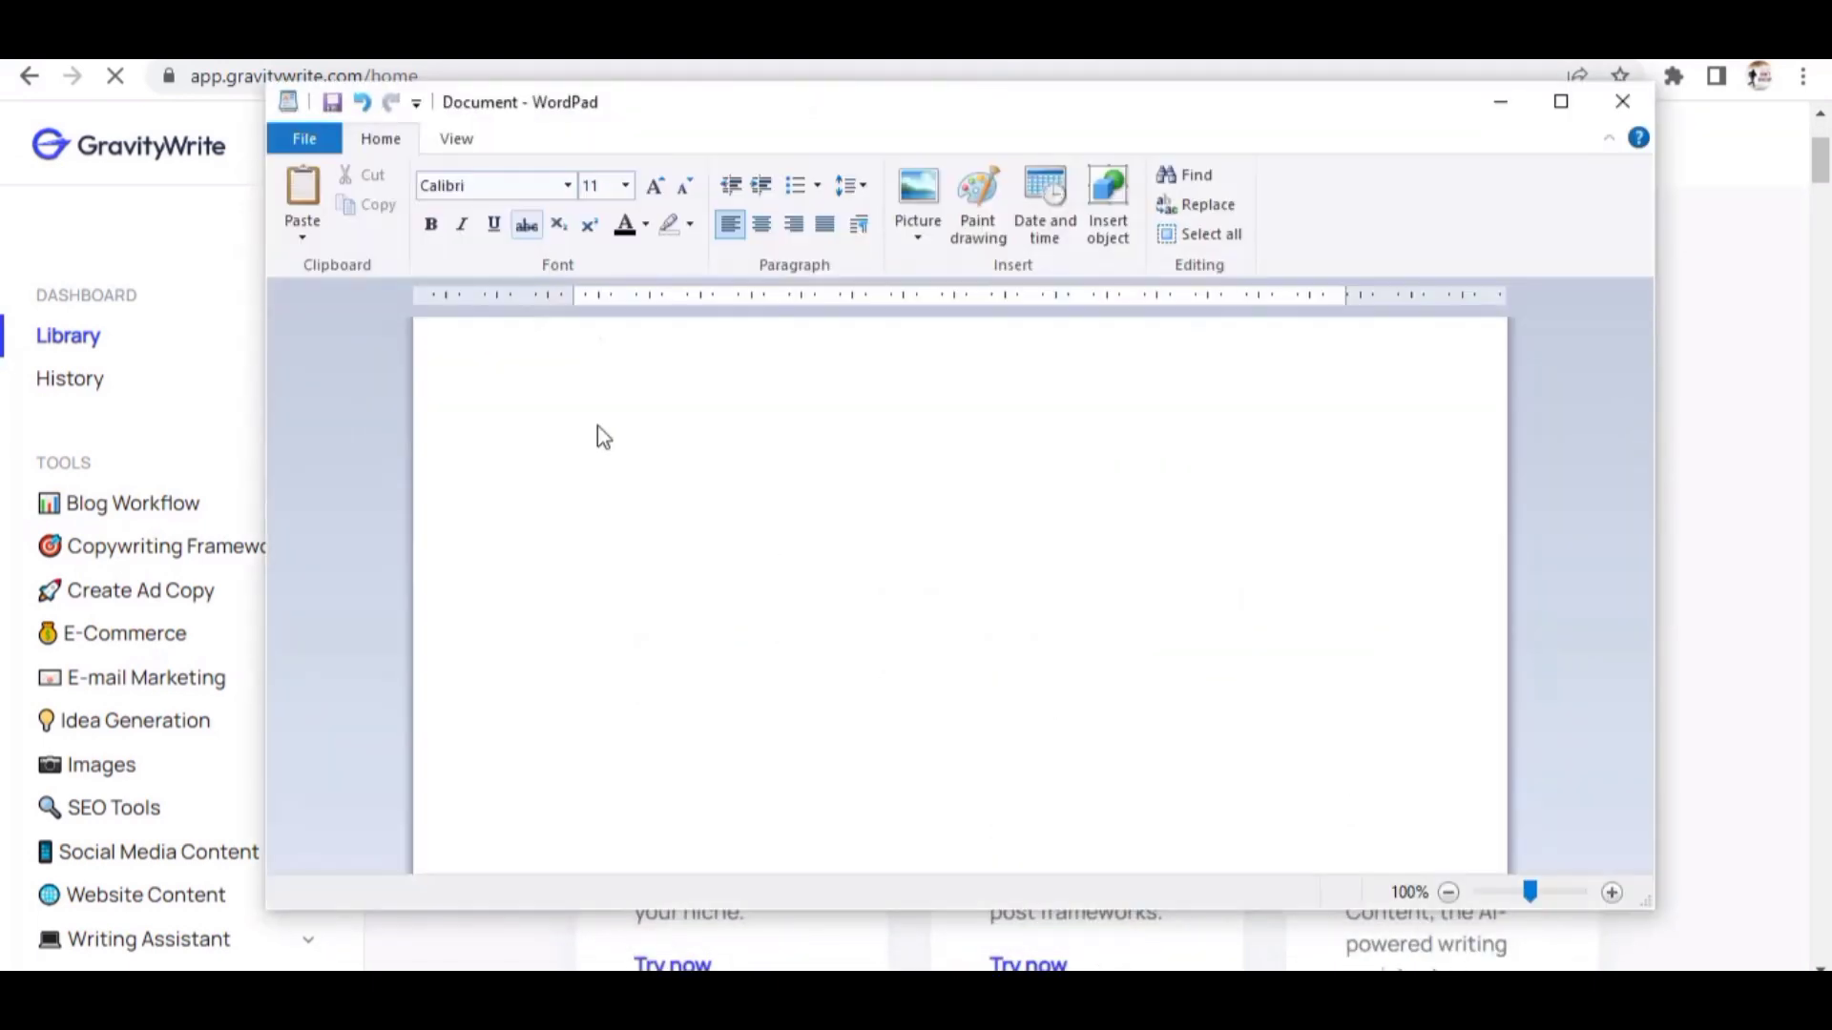
{"action": "key", "text": "ctrl+v"}
{"action": "left_click_drag", "start_coordinate": [769, 349], "coordinate": [558, 339]}
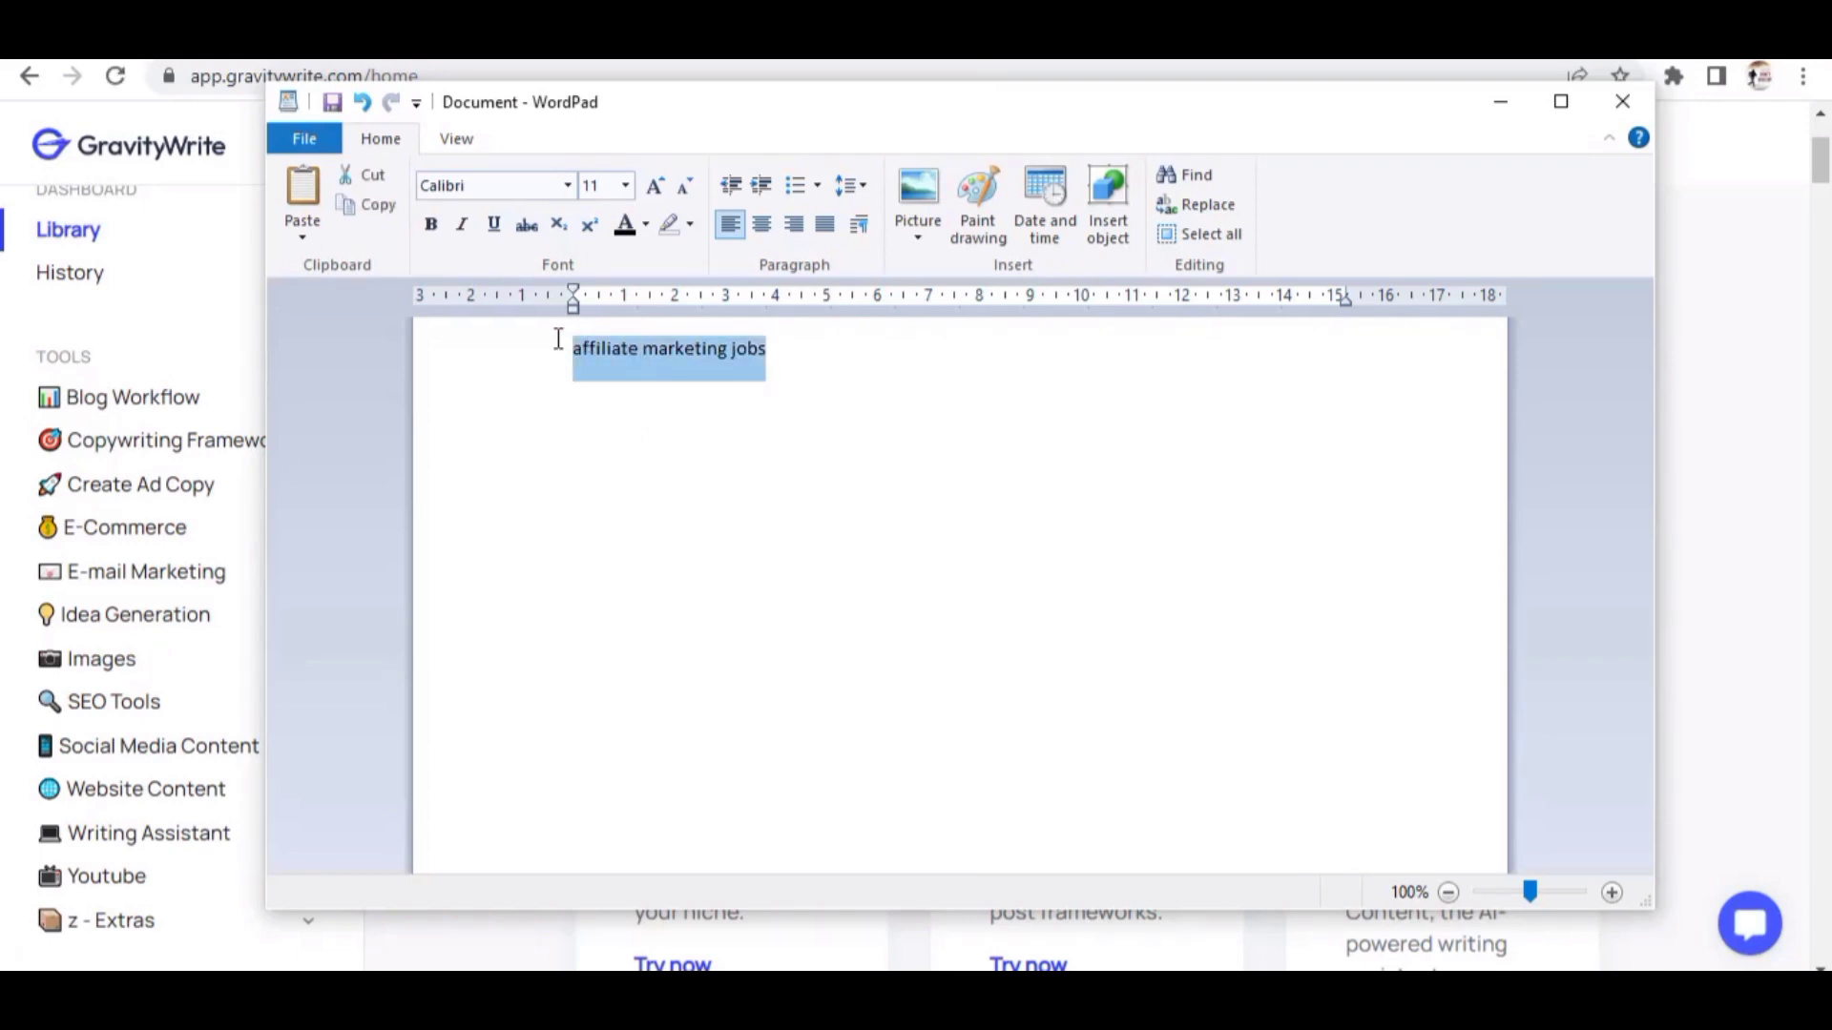
{"action": "right_click", "coordinate": [627, 345]}
{"action": "left_click", "coordinate": [671, 394]}
{"action": "left_click", "coordinate": [703, 401]}
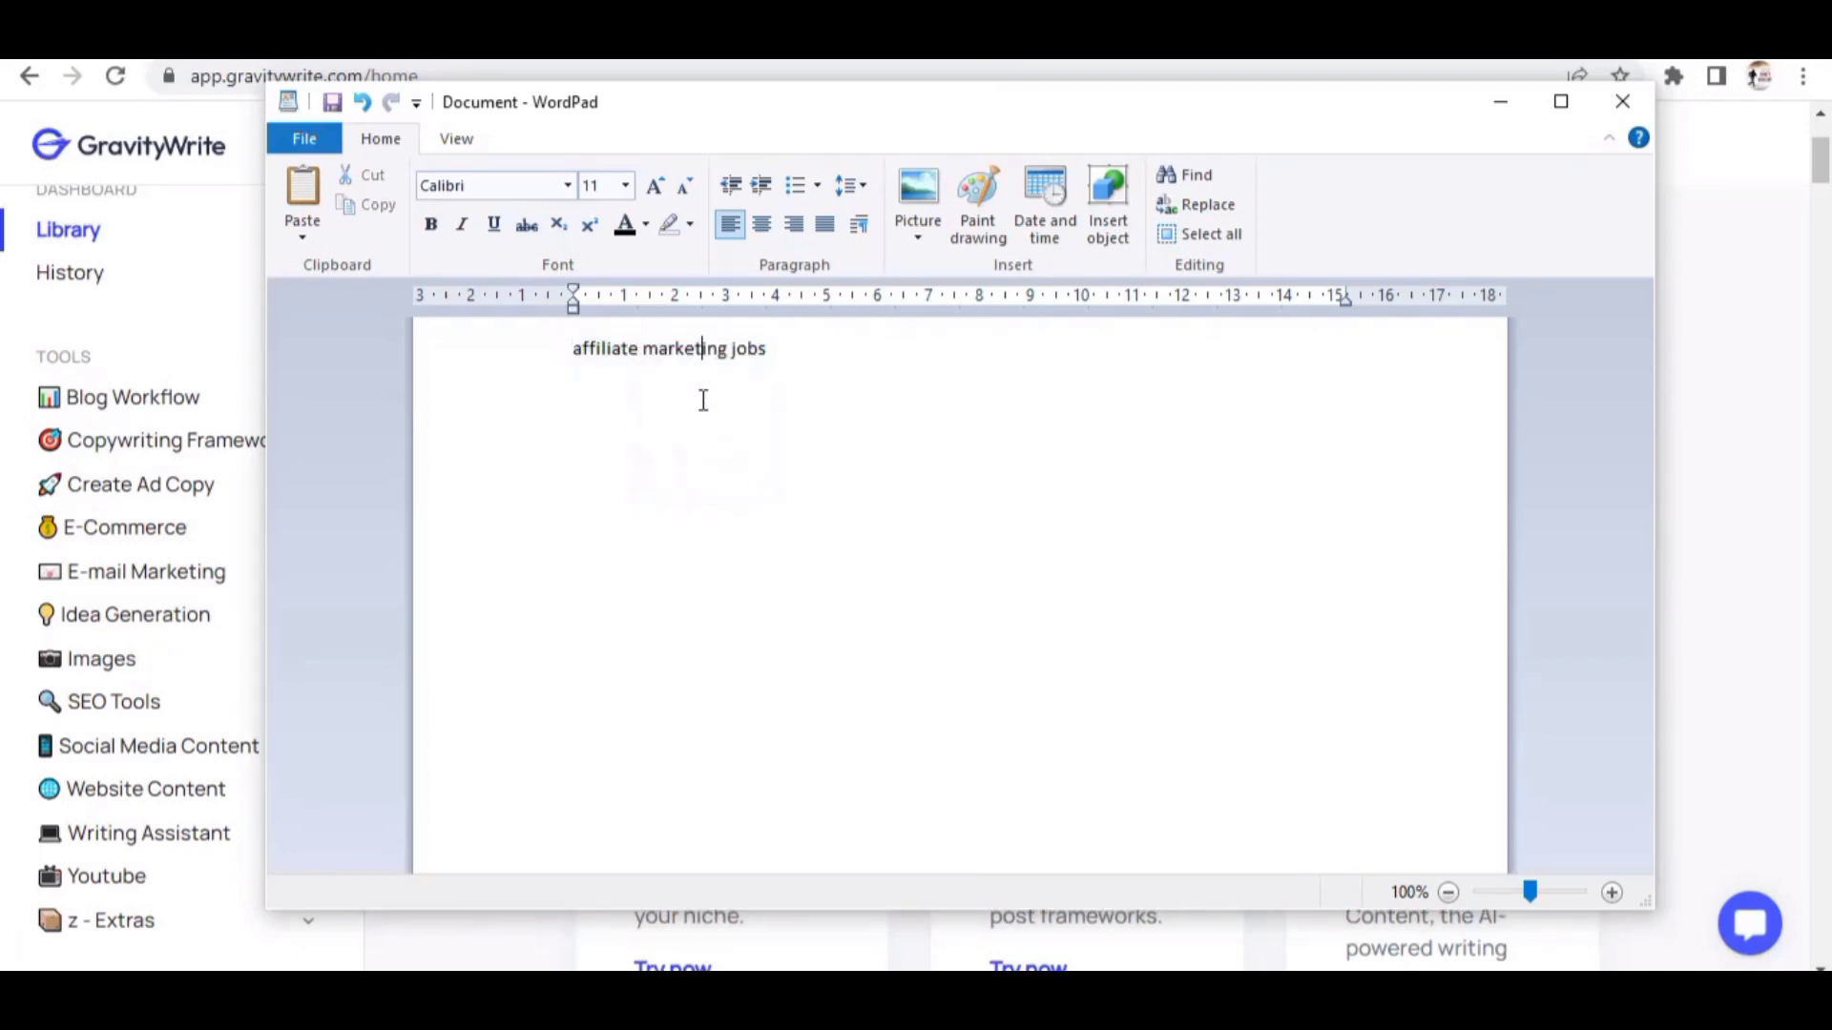
{"action": "left_click", "coordinate": [1510, 107]}
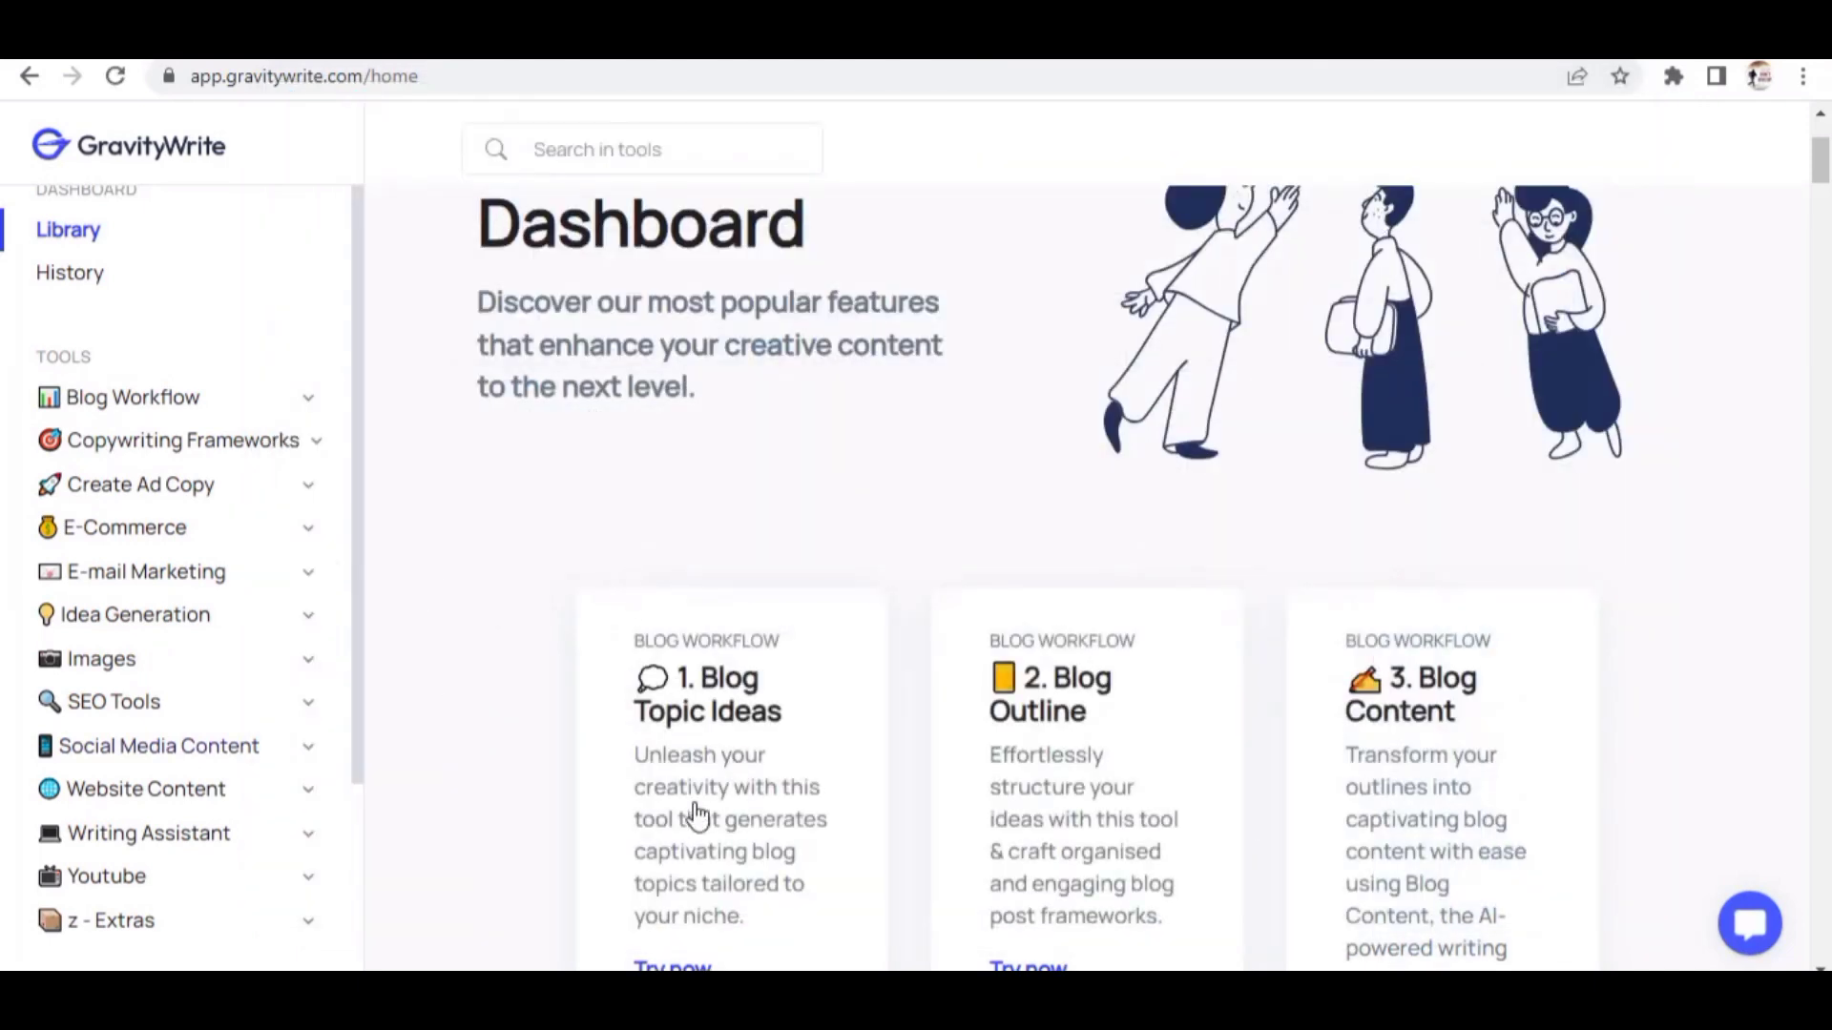
Expand Blog Workflow in the sidebar and open the 1. Blog Topic Ideas tool.
{"action": "scroll", "coordinate": [694, 818], "scroll_direction": "down", "scroll_amount": 3}
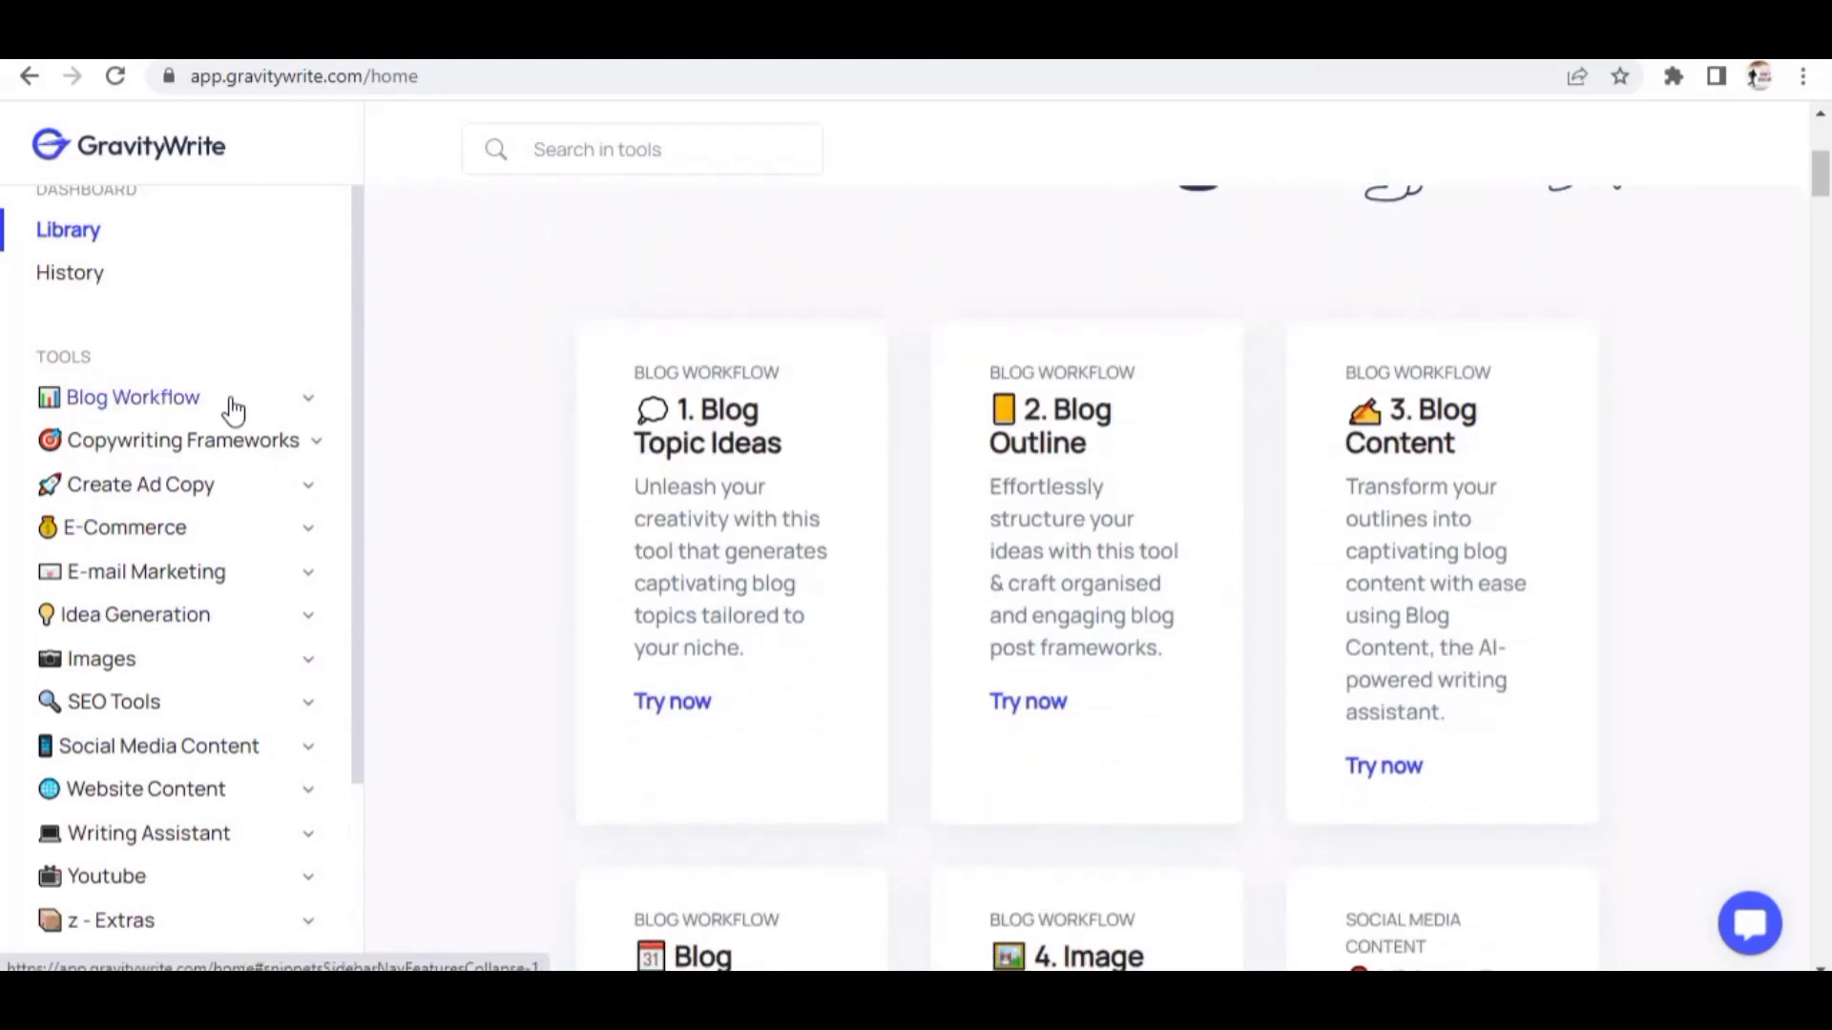
{"action": "scroll", "coordinate": [181, 682], "scroll_direction": "down", "scroll_amount": 3}
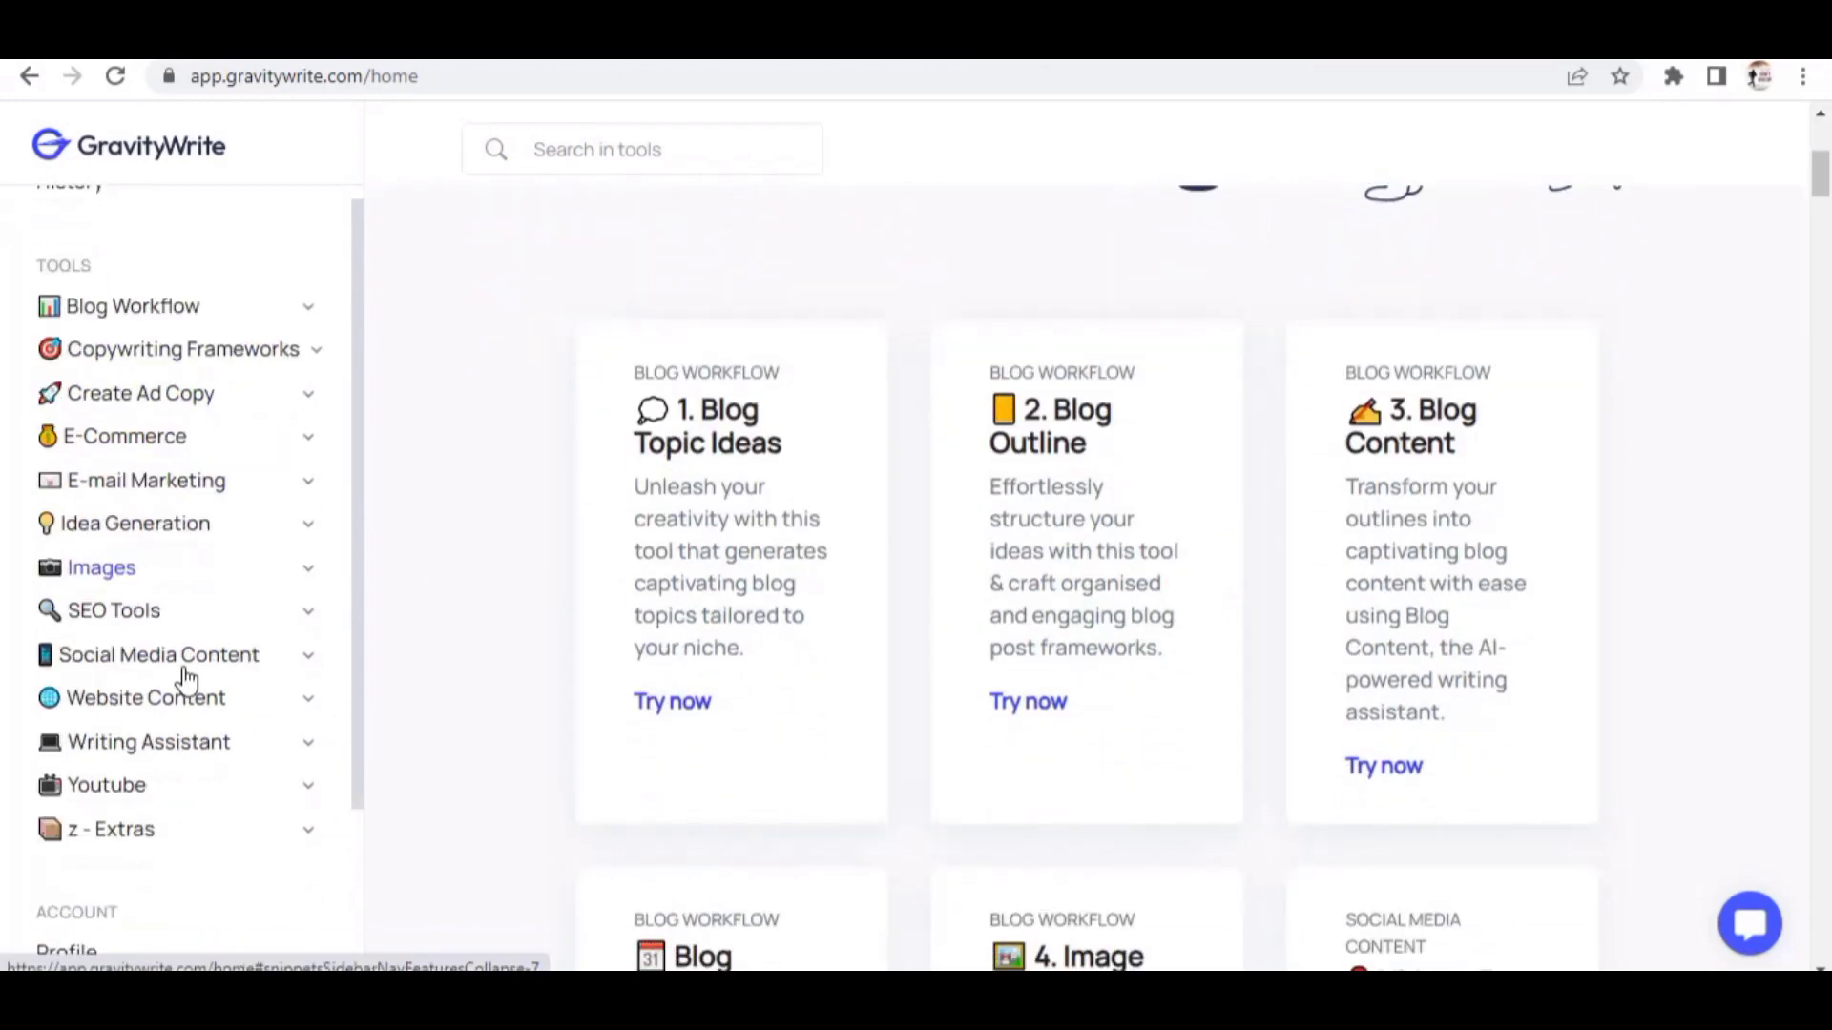
{"action": "scroll", "coordinate": [181, 706], "scroll_direction": "up", "scroll_amount": 3}
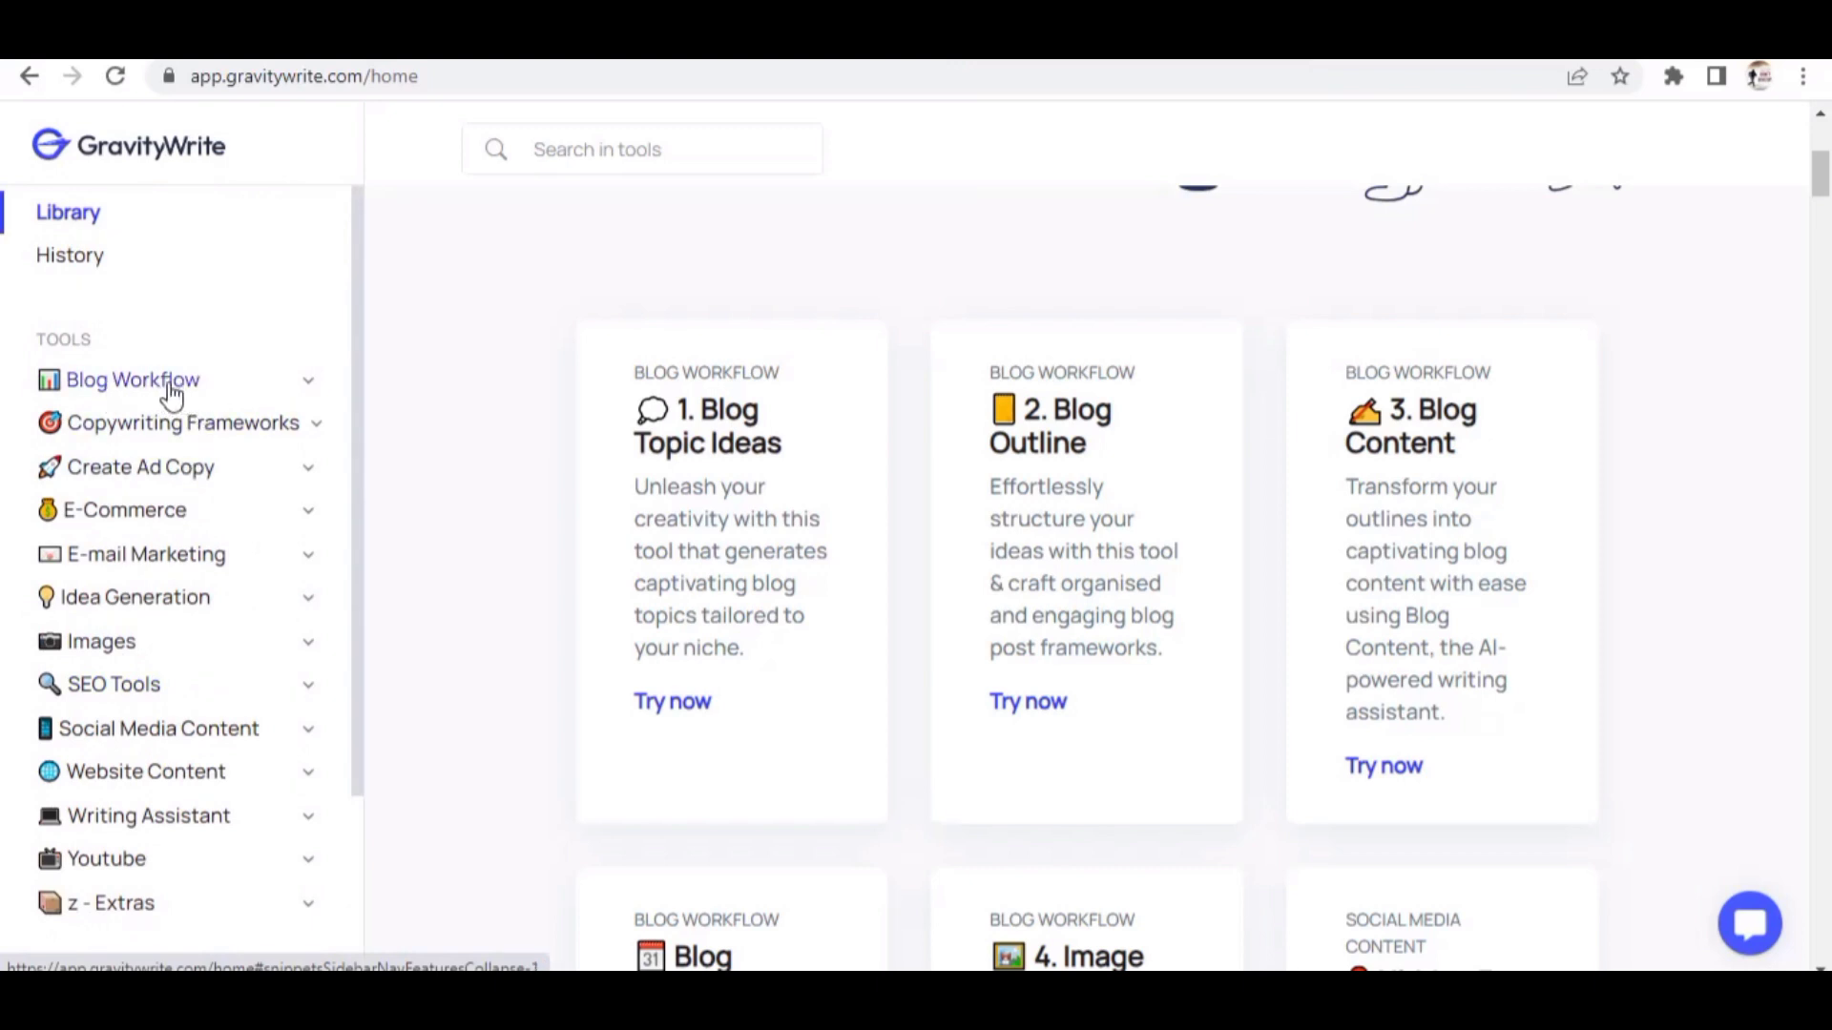
{"action": "left_click", "coordinate": [201, 390]}
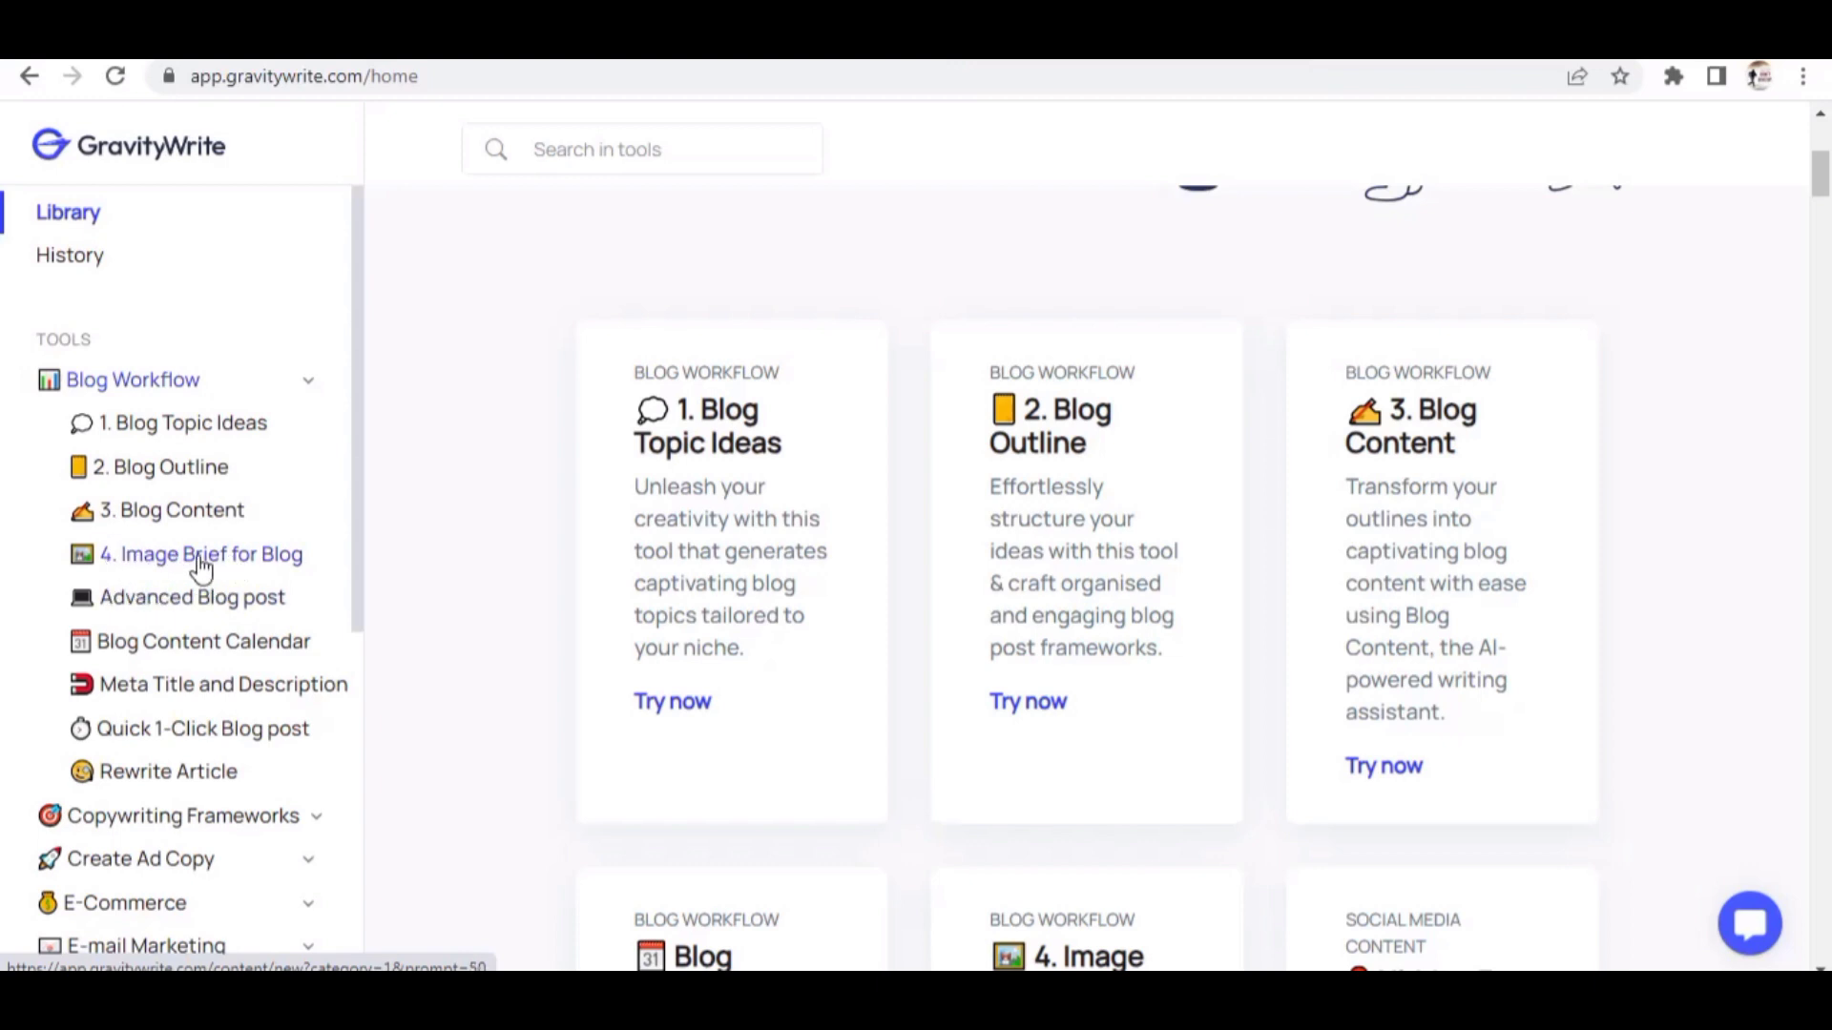
{"action": "scroll", "coordinate": [315, 572], "scroll_direction": "up", "scroll_amount": 2}
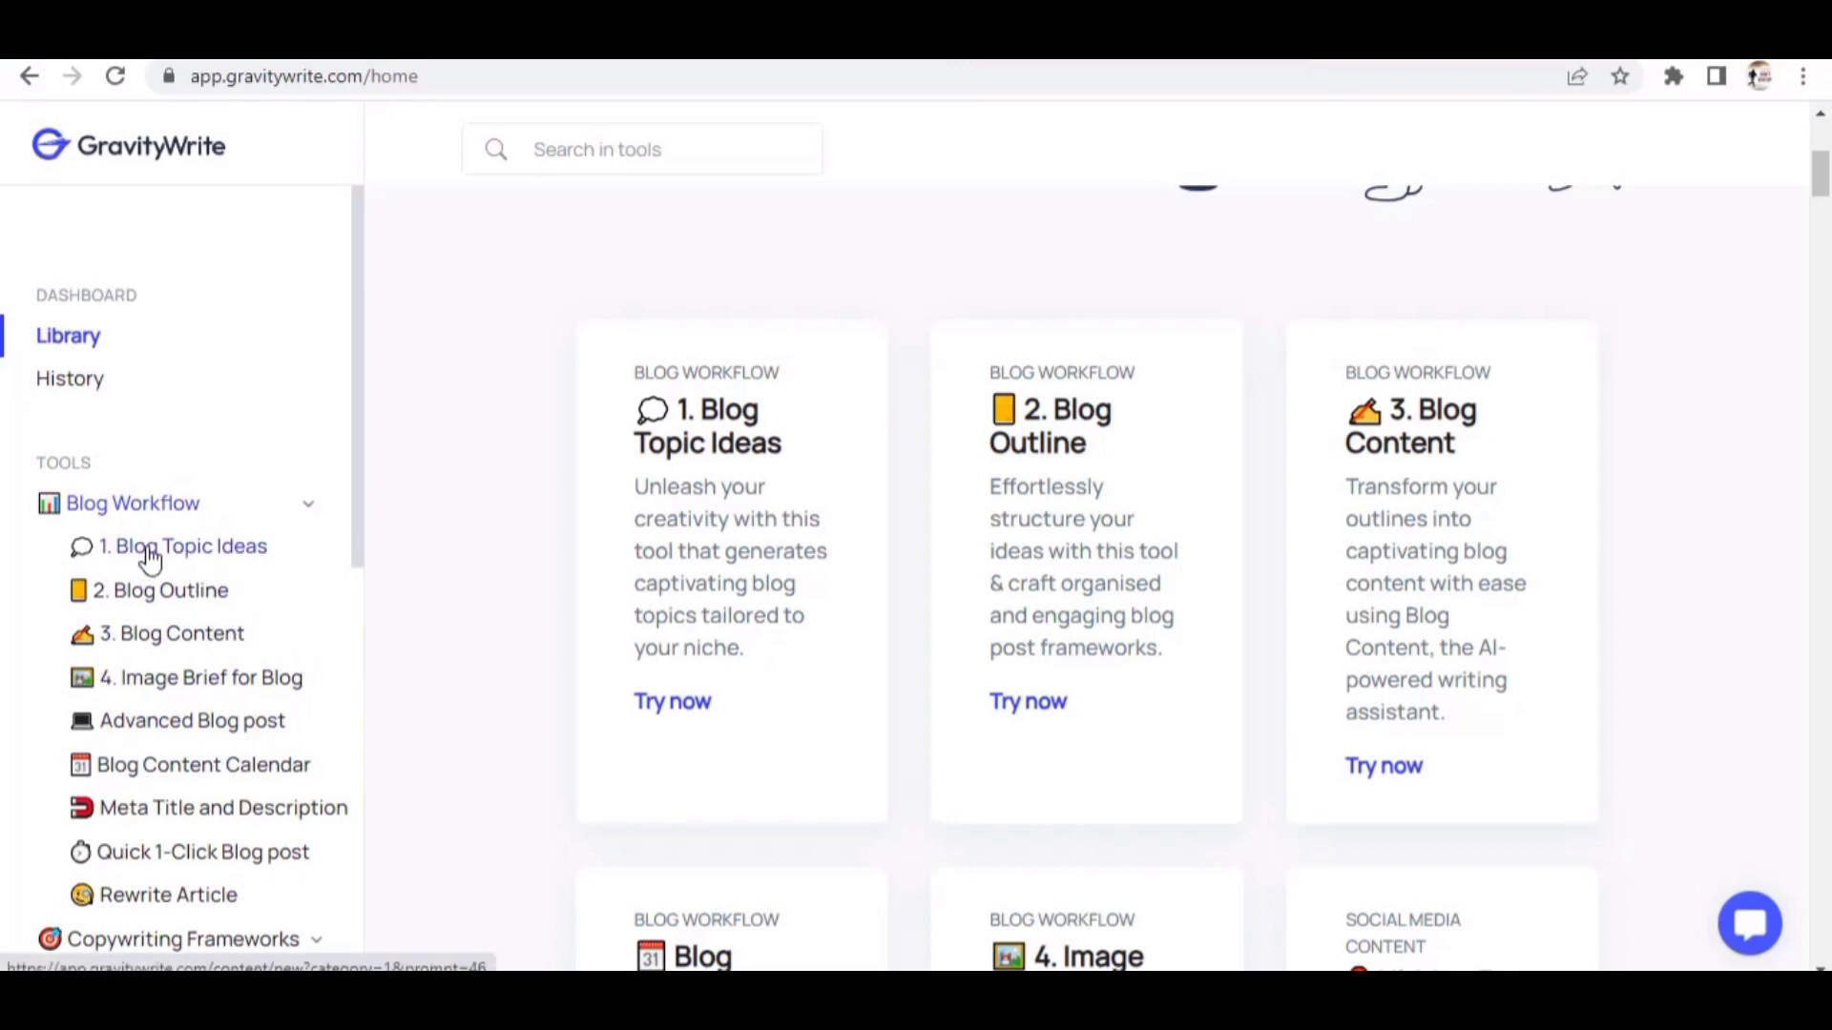
{"action": "left_click", "coordinate": [227, 568]}
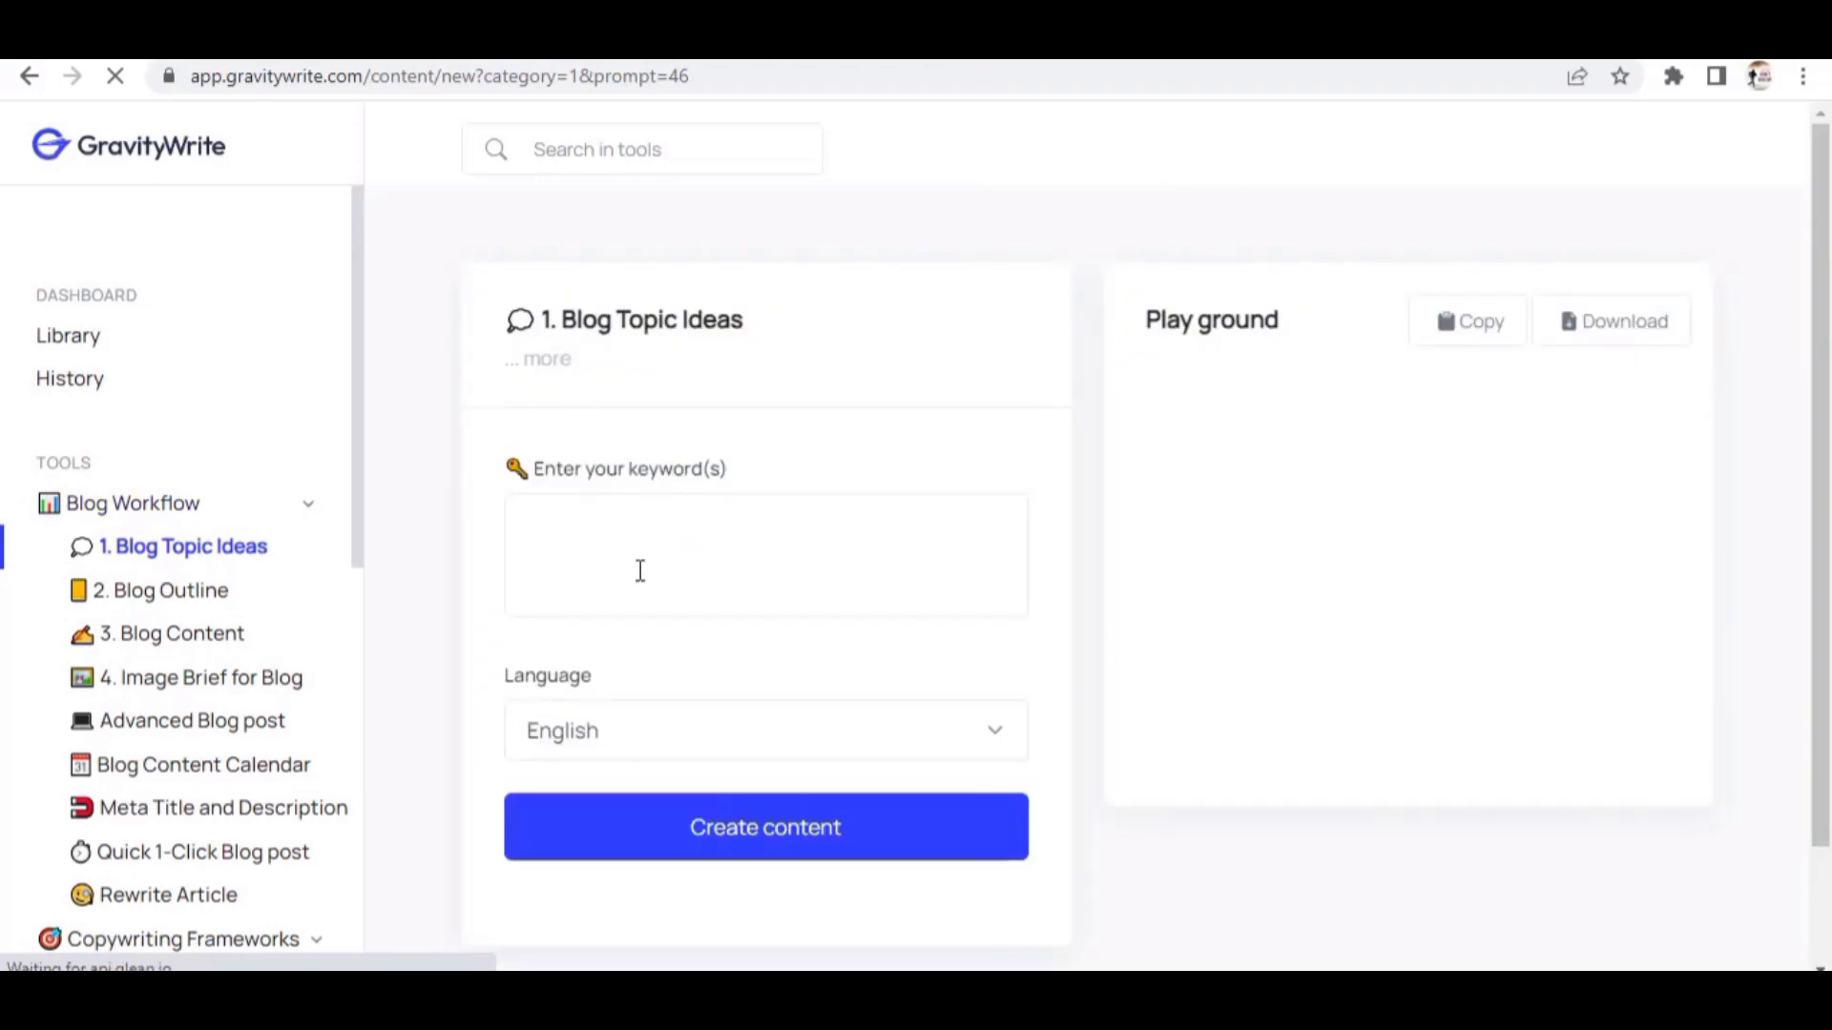
{"action": "right_click", "coordinate": [601, 516]}
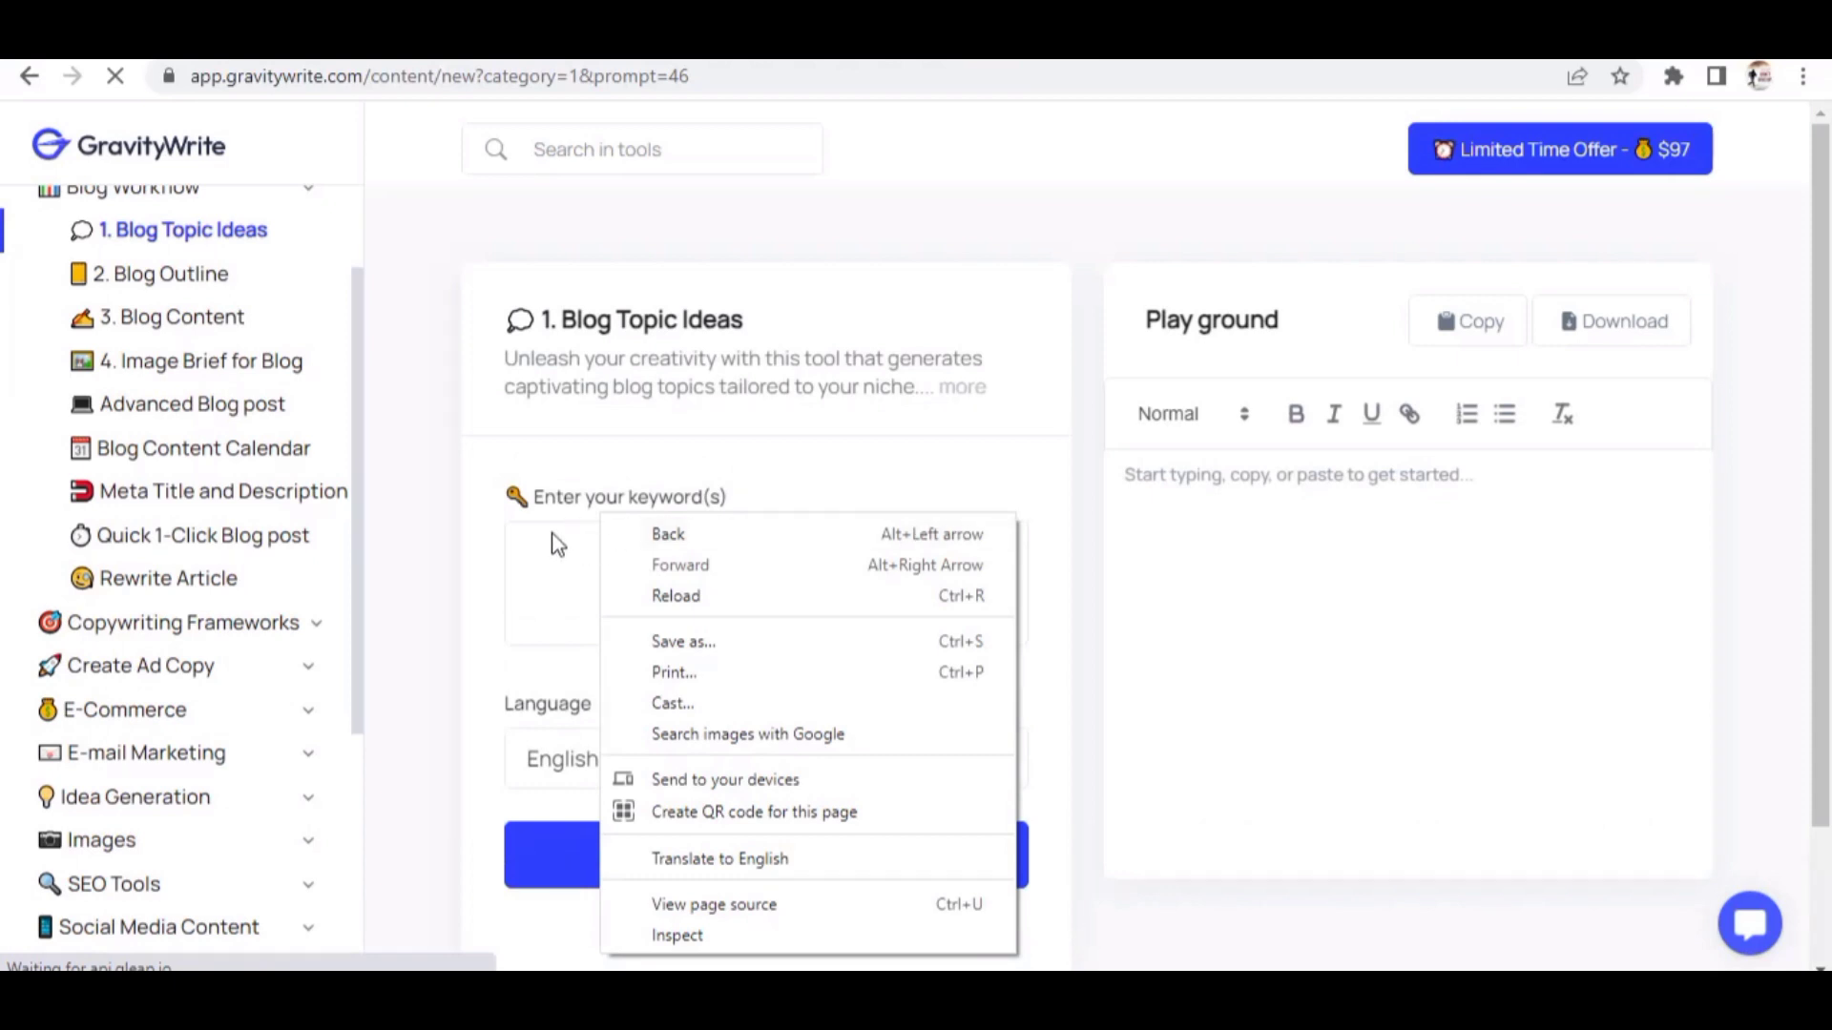
{"action": "right_click", "coordinate": [552, 531]}
{"action": "left_click", "coordinate": [654, 740]}
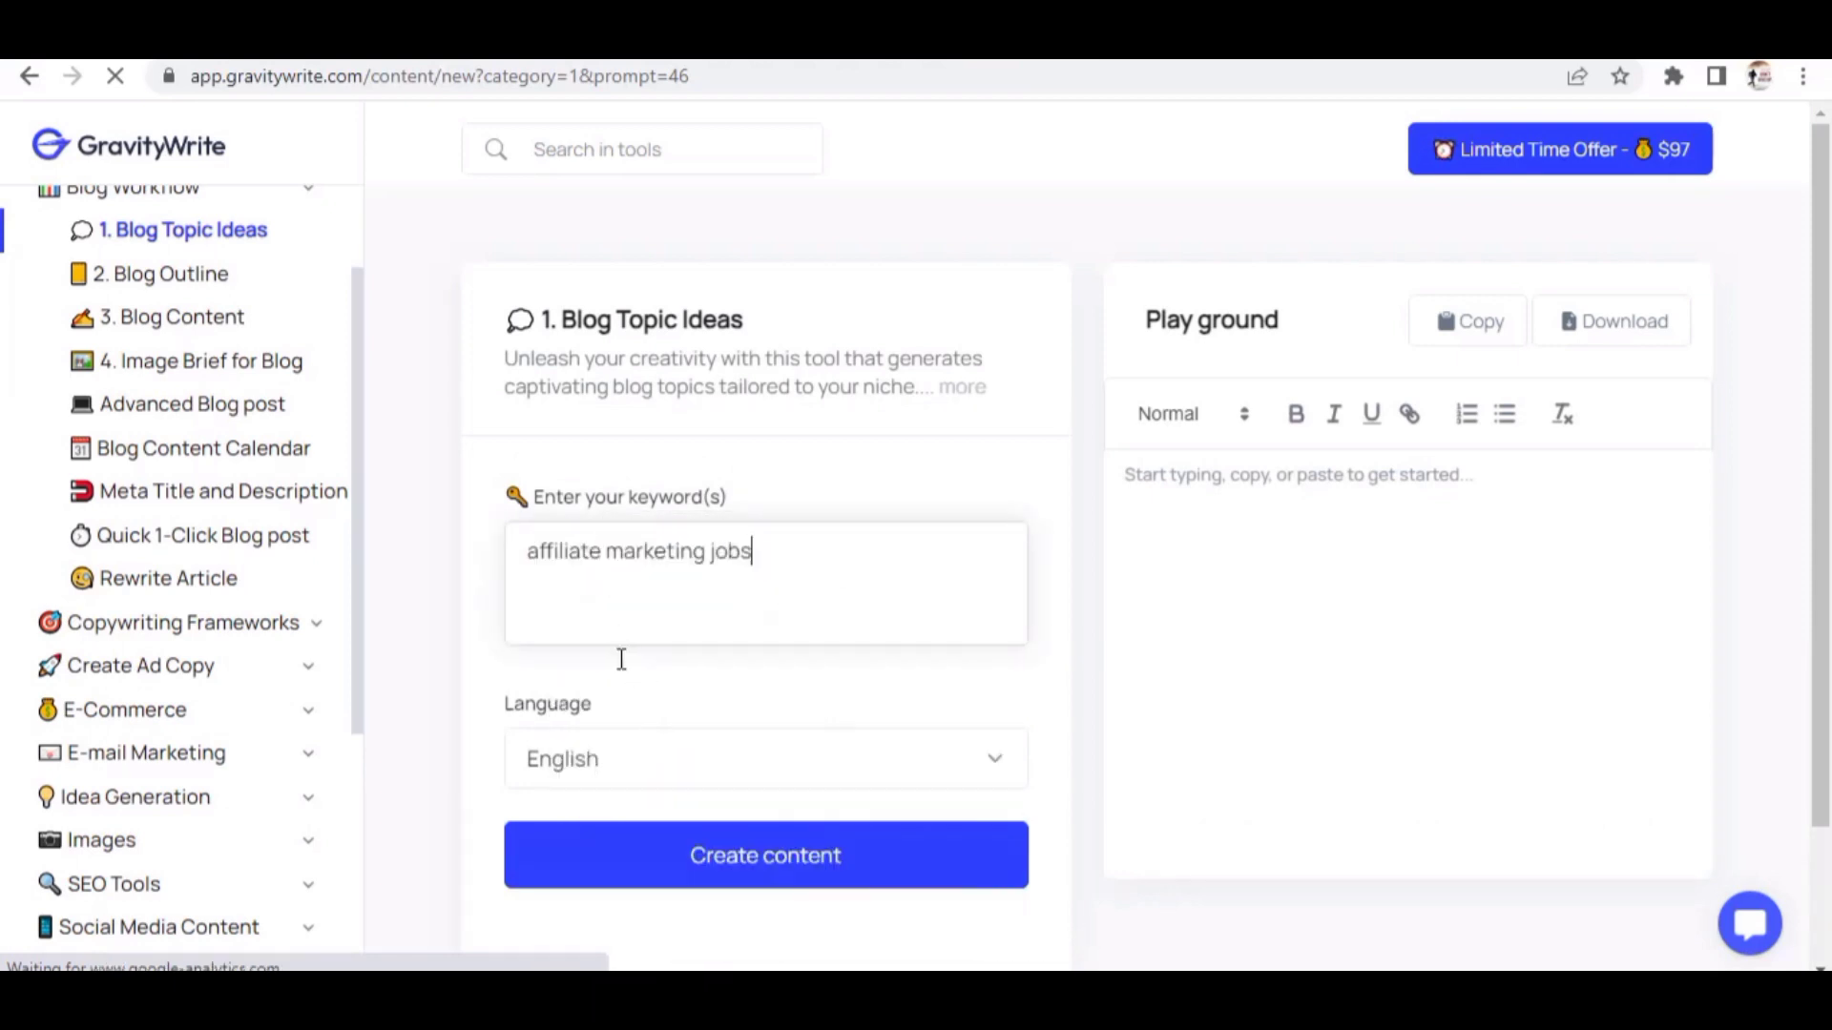
{"action": "left_click", "coordinate": [791, 873]}
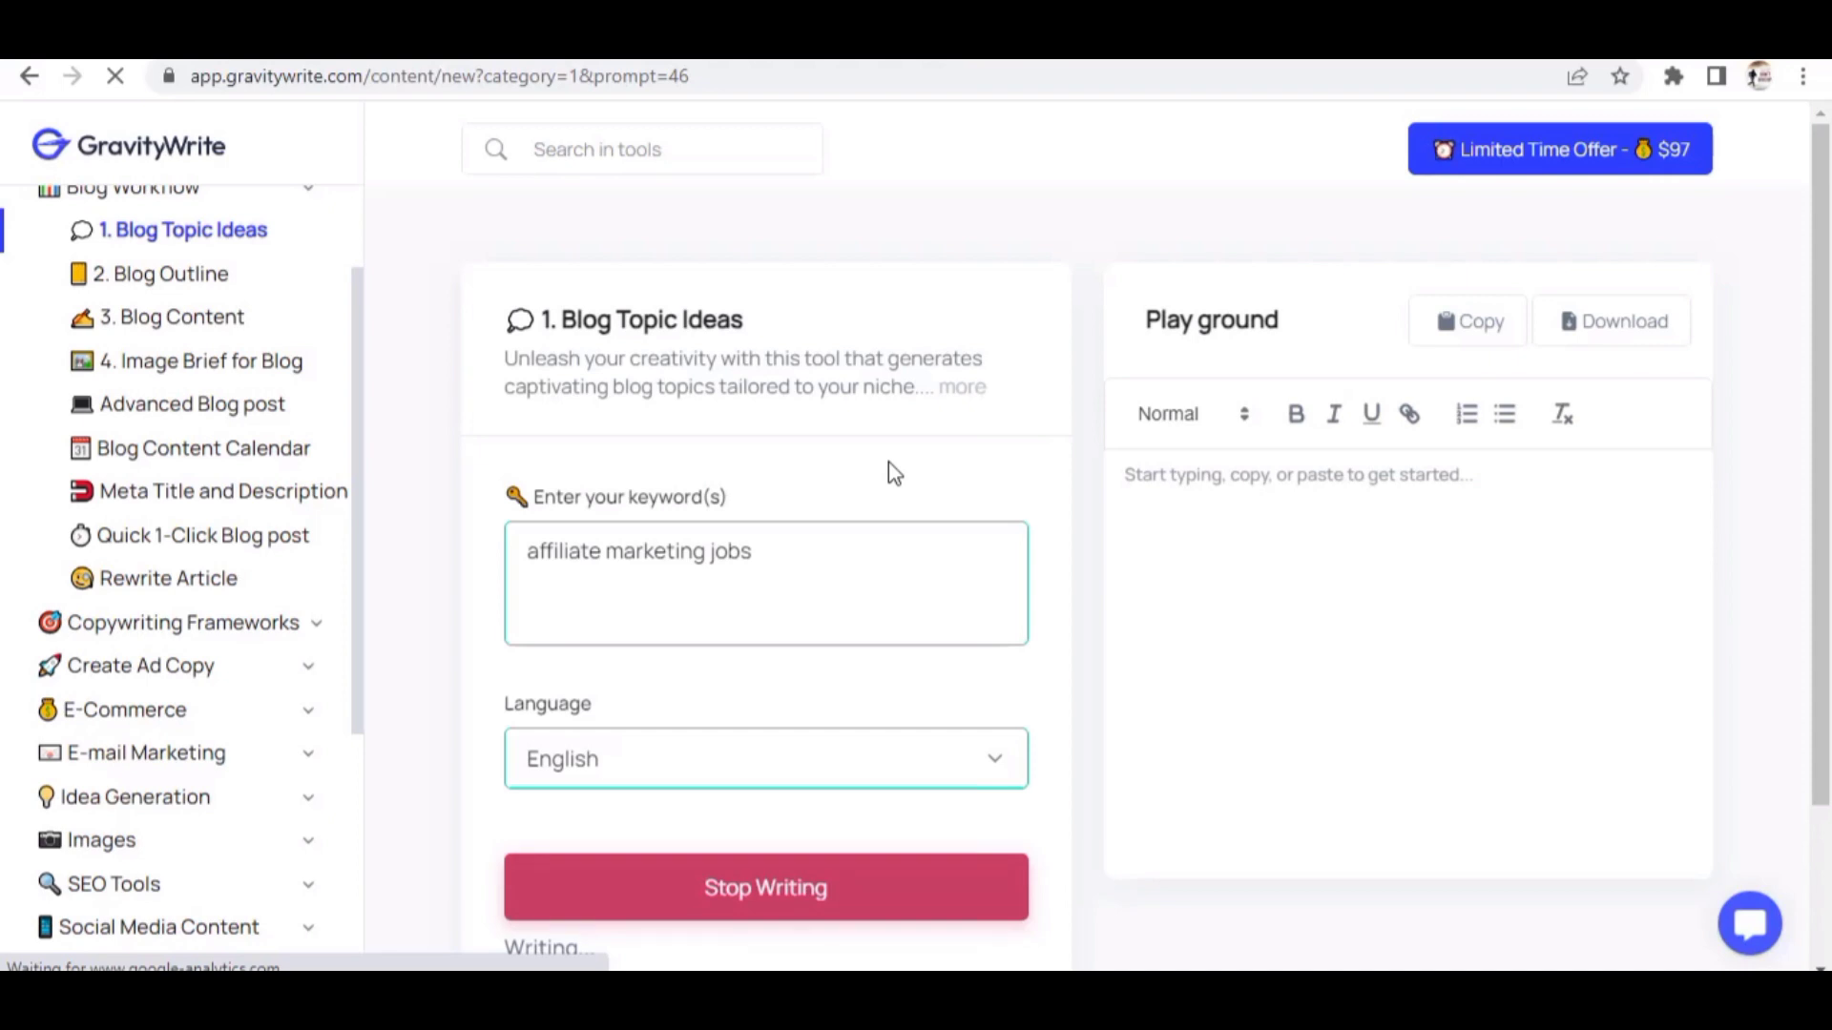
{"action": "scroll", "coordinate": [1475, 751], "scroll_direction": "down", "scroll_amount": 1}
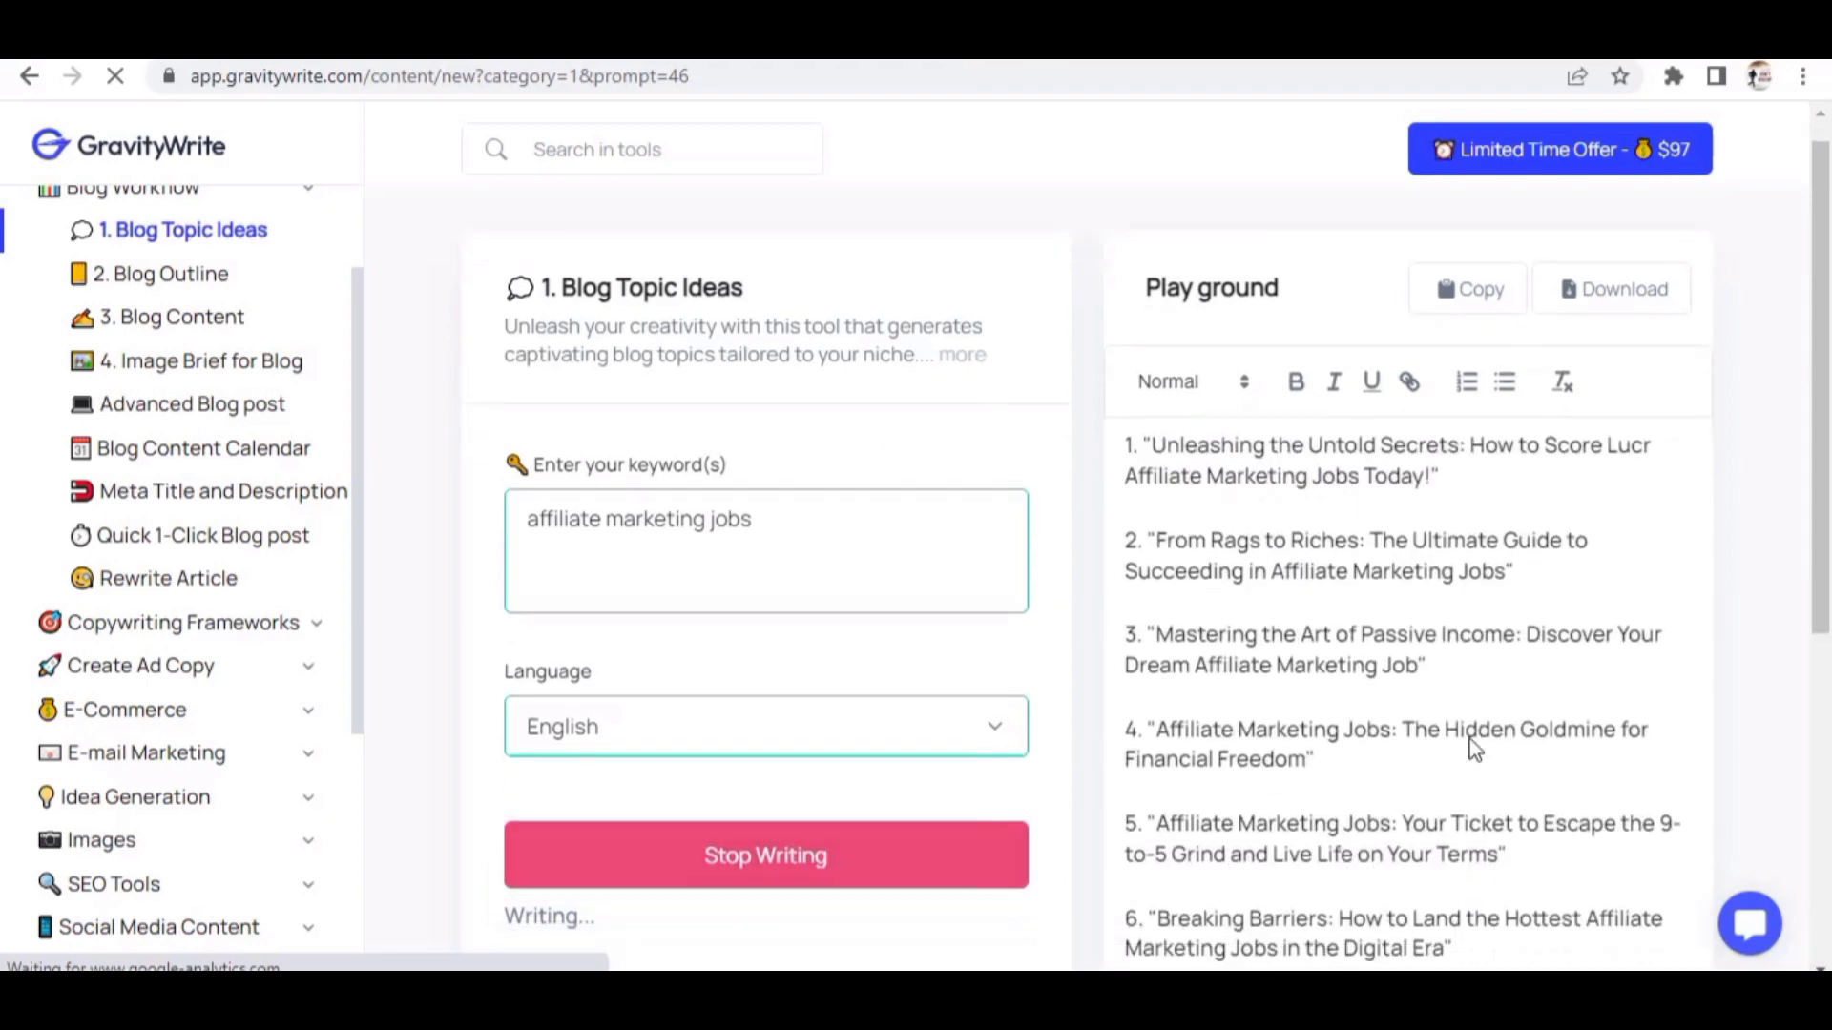
{"action": "scroll", "coordinate": [1326, 674], "scroll_direction": "up", "scroll_amount": 1}
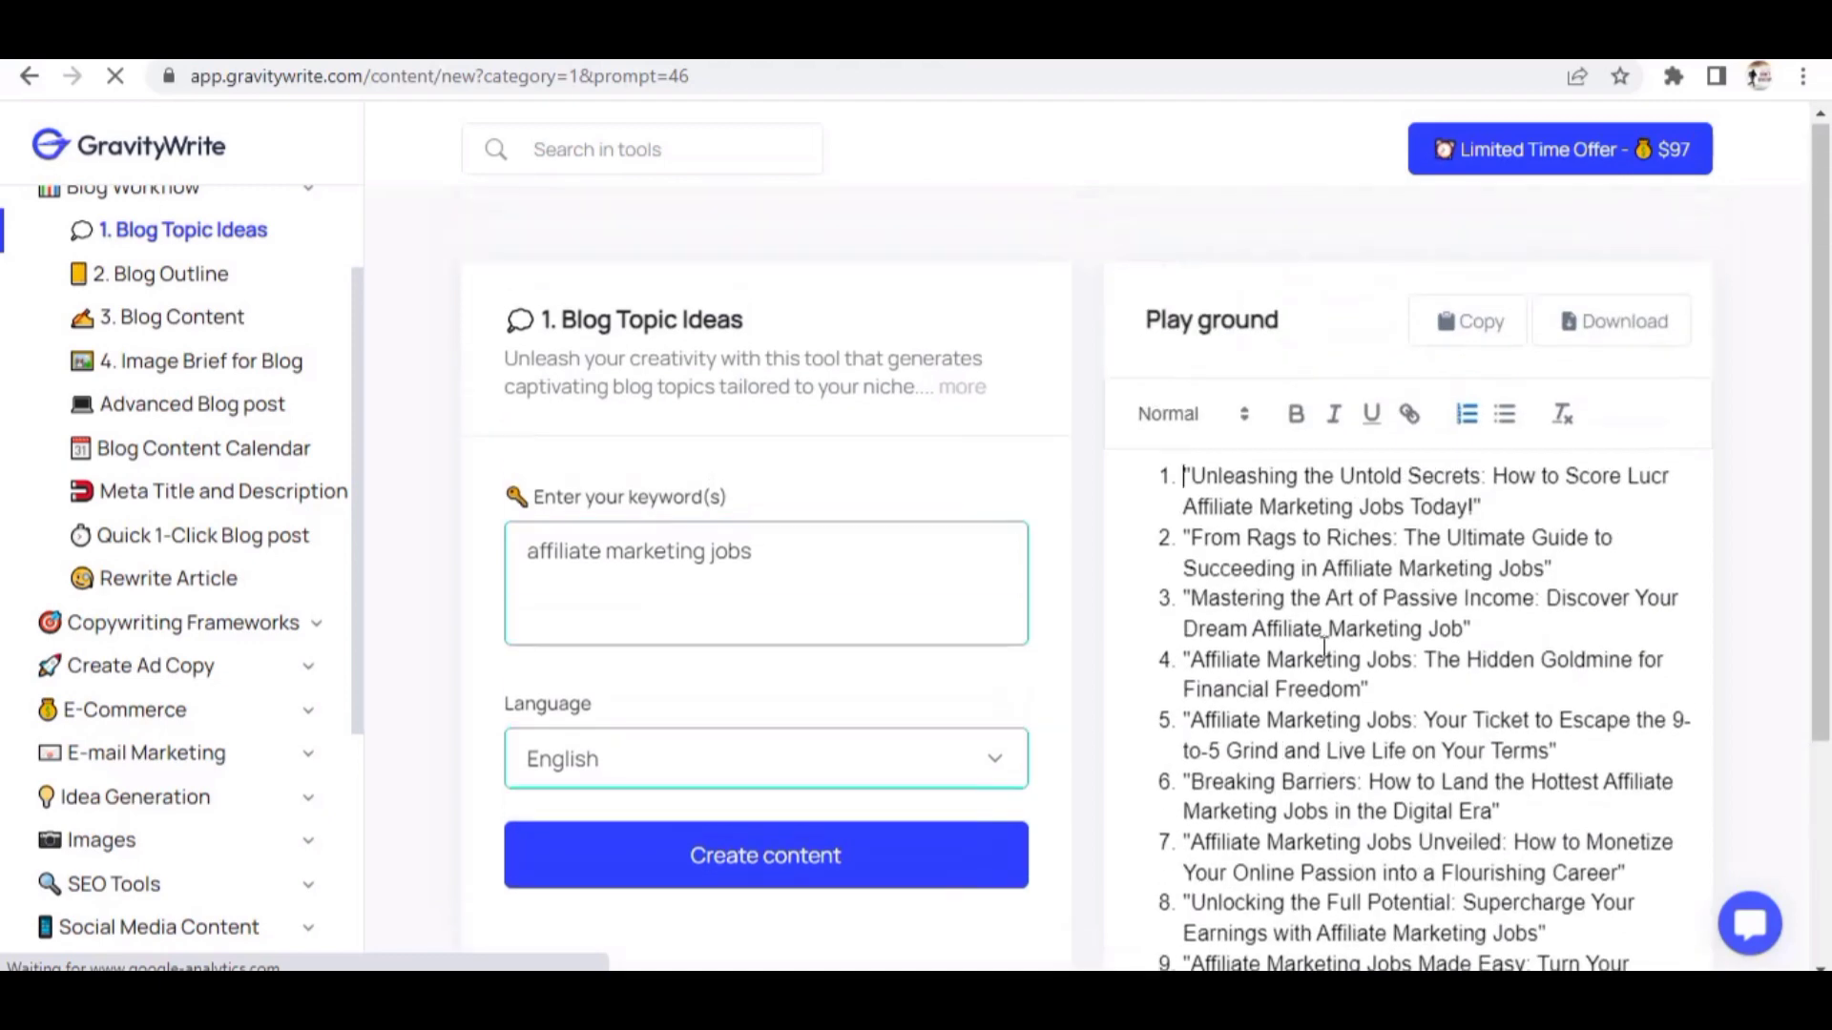
{"action": "scroll", "coordinate": [1188, 673], "scroll_direction": "down", "scroll_amount": 2}
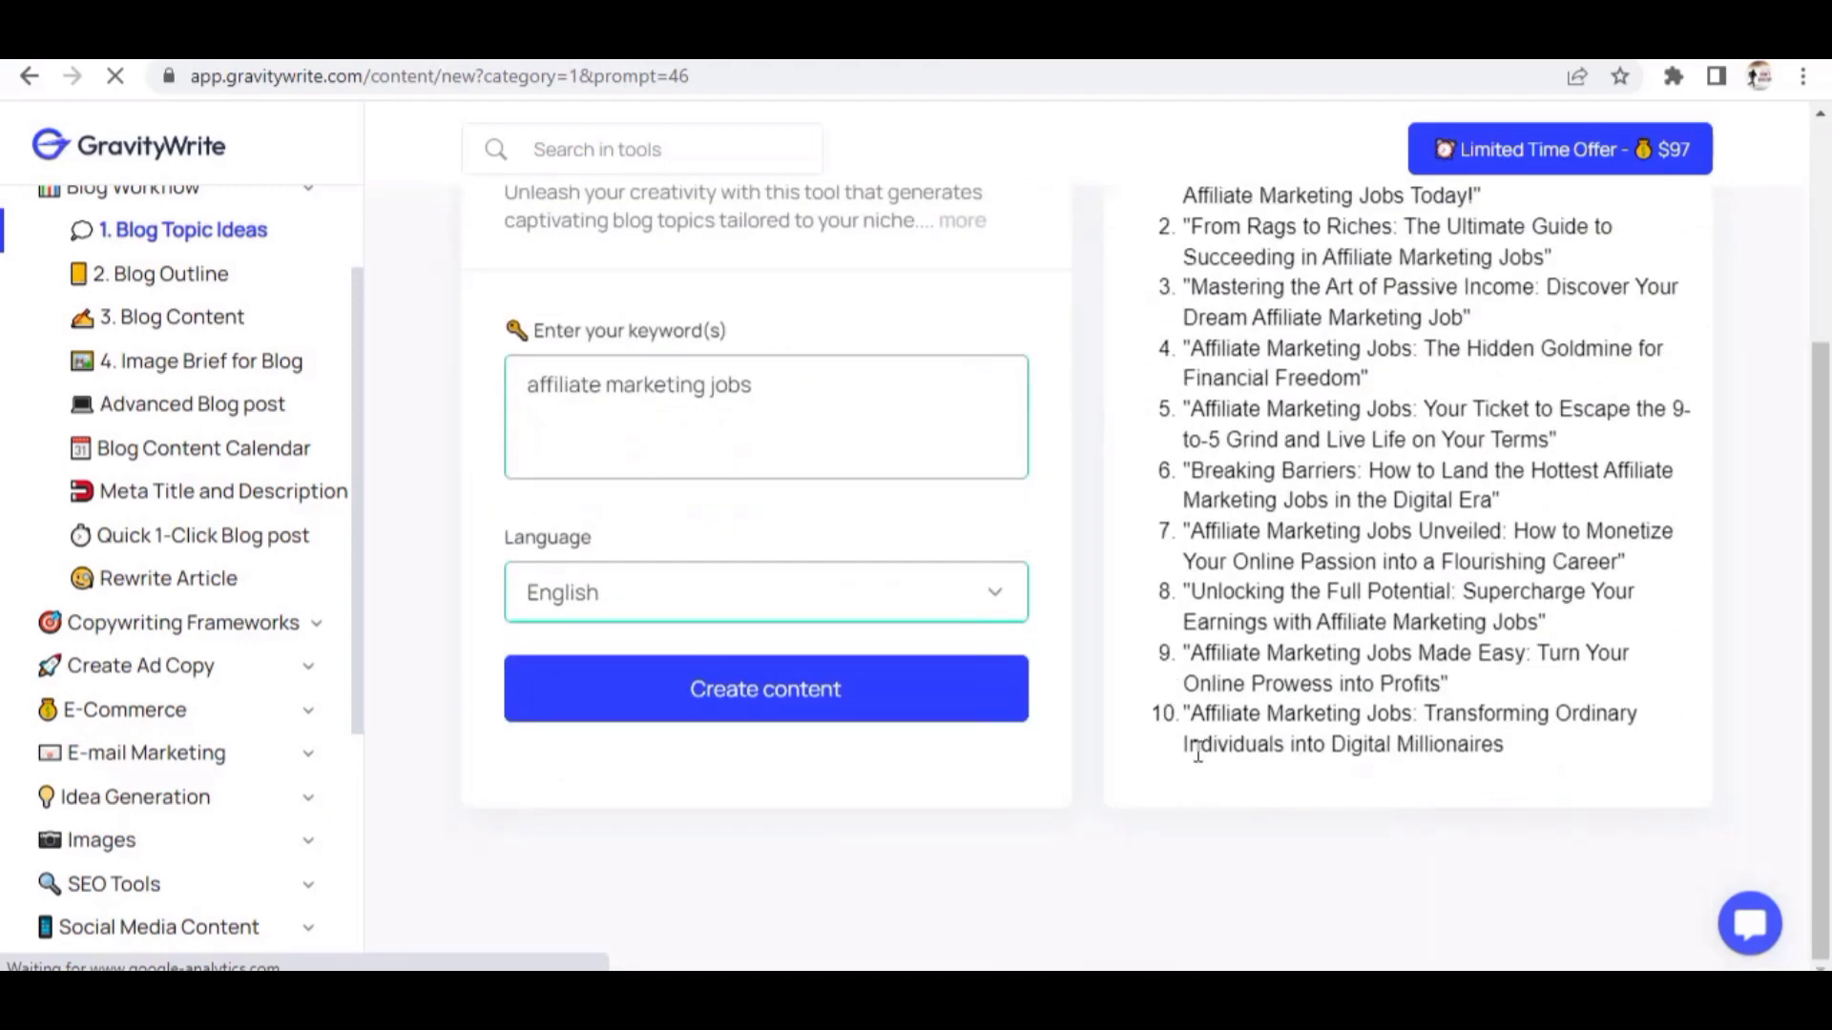
{"action": "scroll", "coordinate": [1240, 727], "scroll_direction": "up", "scroll_amount": 2}
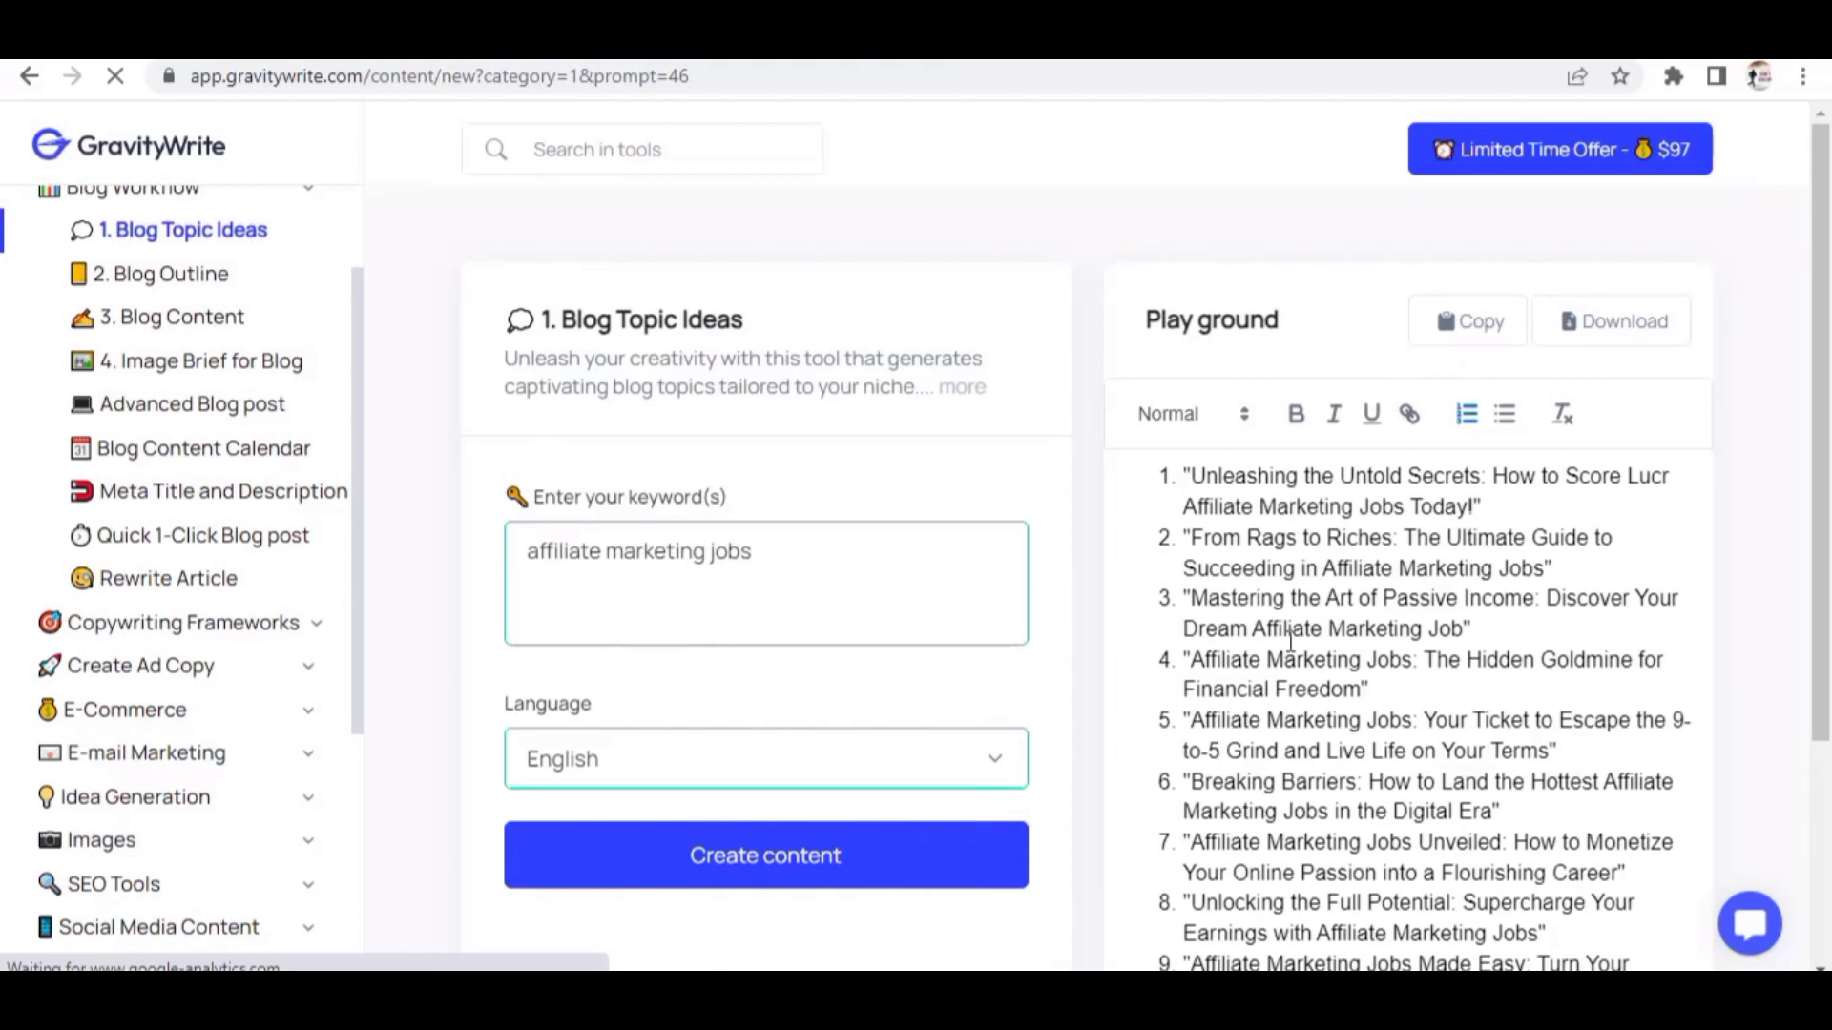
{"action": "scroll", "coordinate": [1351, 625], "scroll_direction": "down", "scroll_amount": 2}
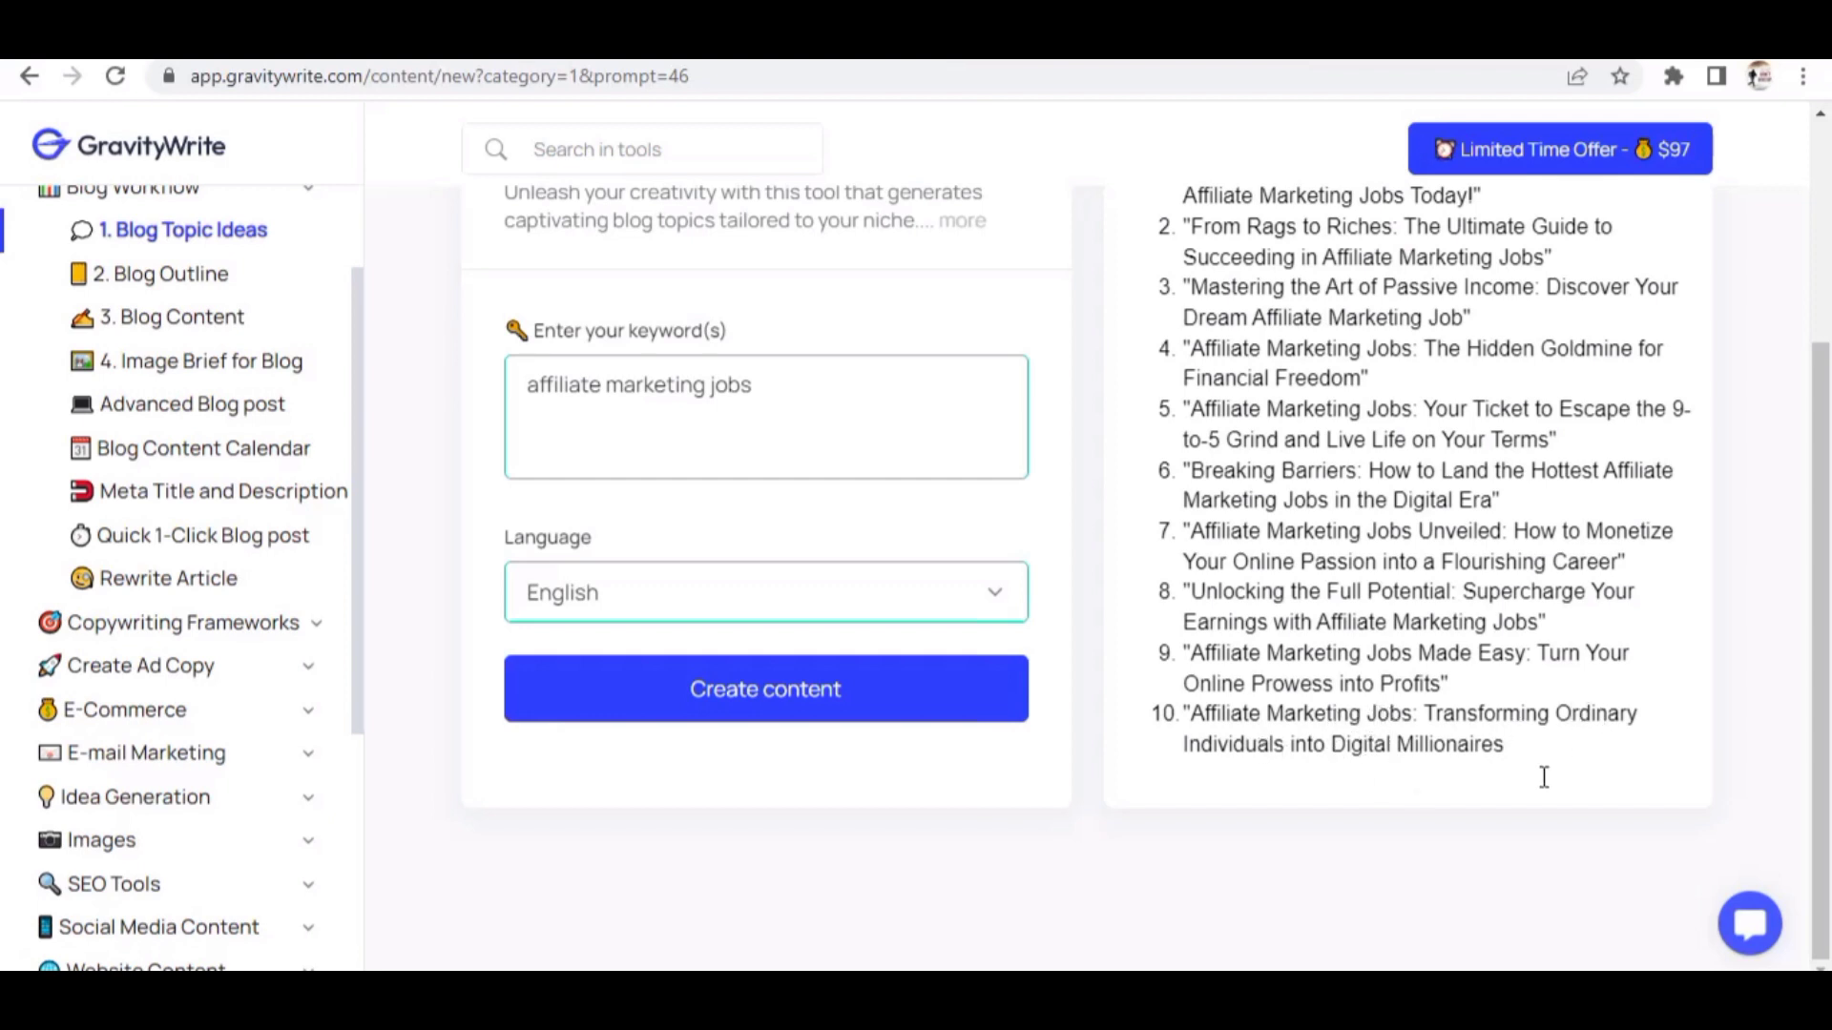
Copy topic idea 10 about ordinary individuals becoming digital millionaires, then switch to WordPad.
{"action": "left_click_drag", "start_coordinate": [1517, 746], "coordinate": [1193, 714]}
{"action": "right_click", "coordinate": [1159, 706]}
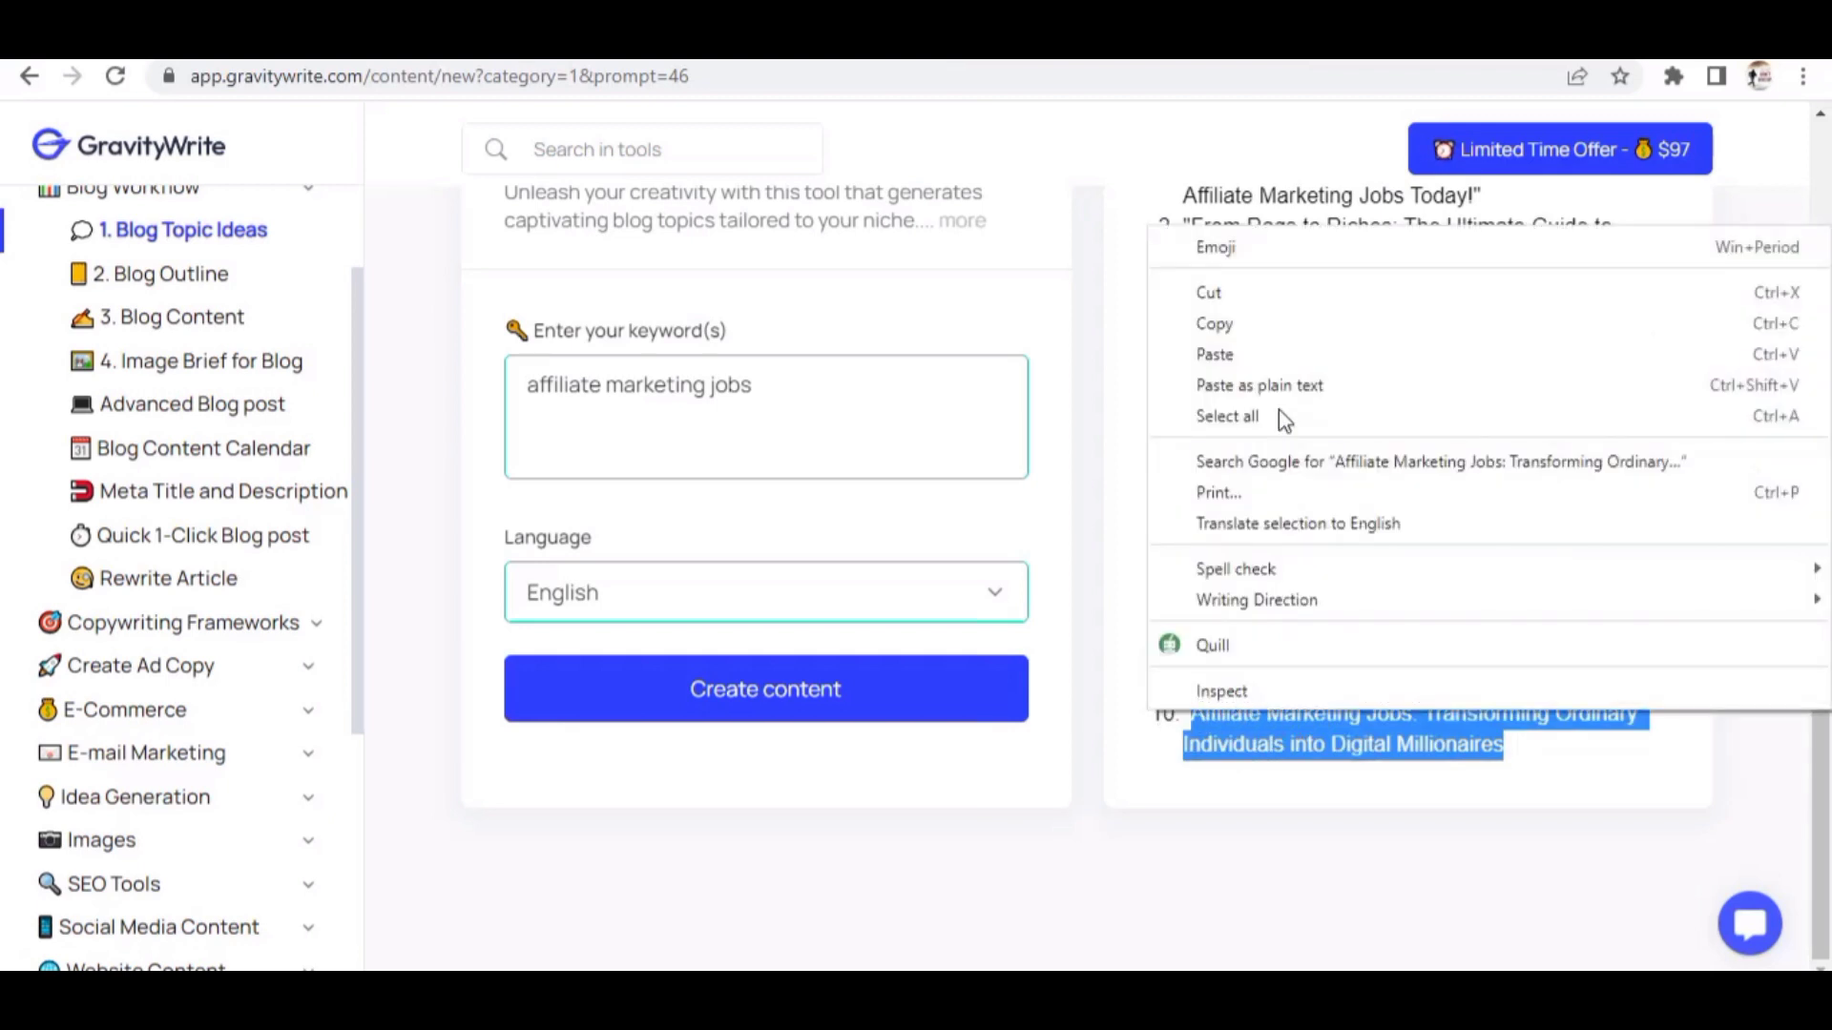
{"action": "left_click", "coordinate": [1268, 340]}
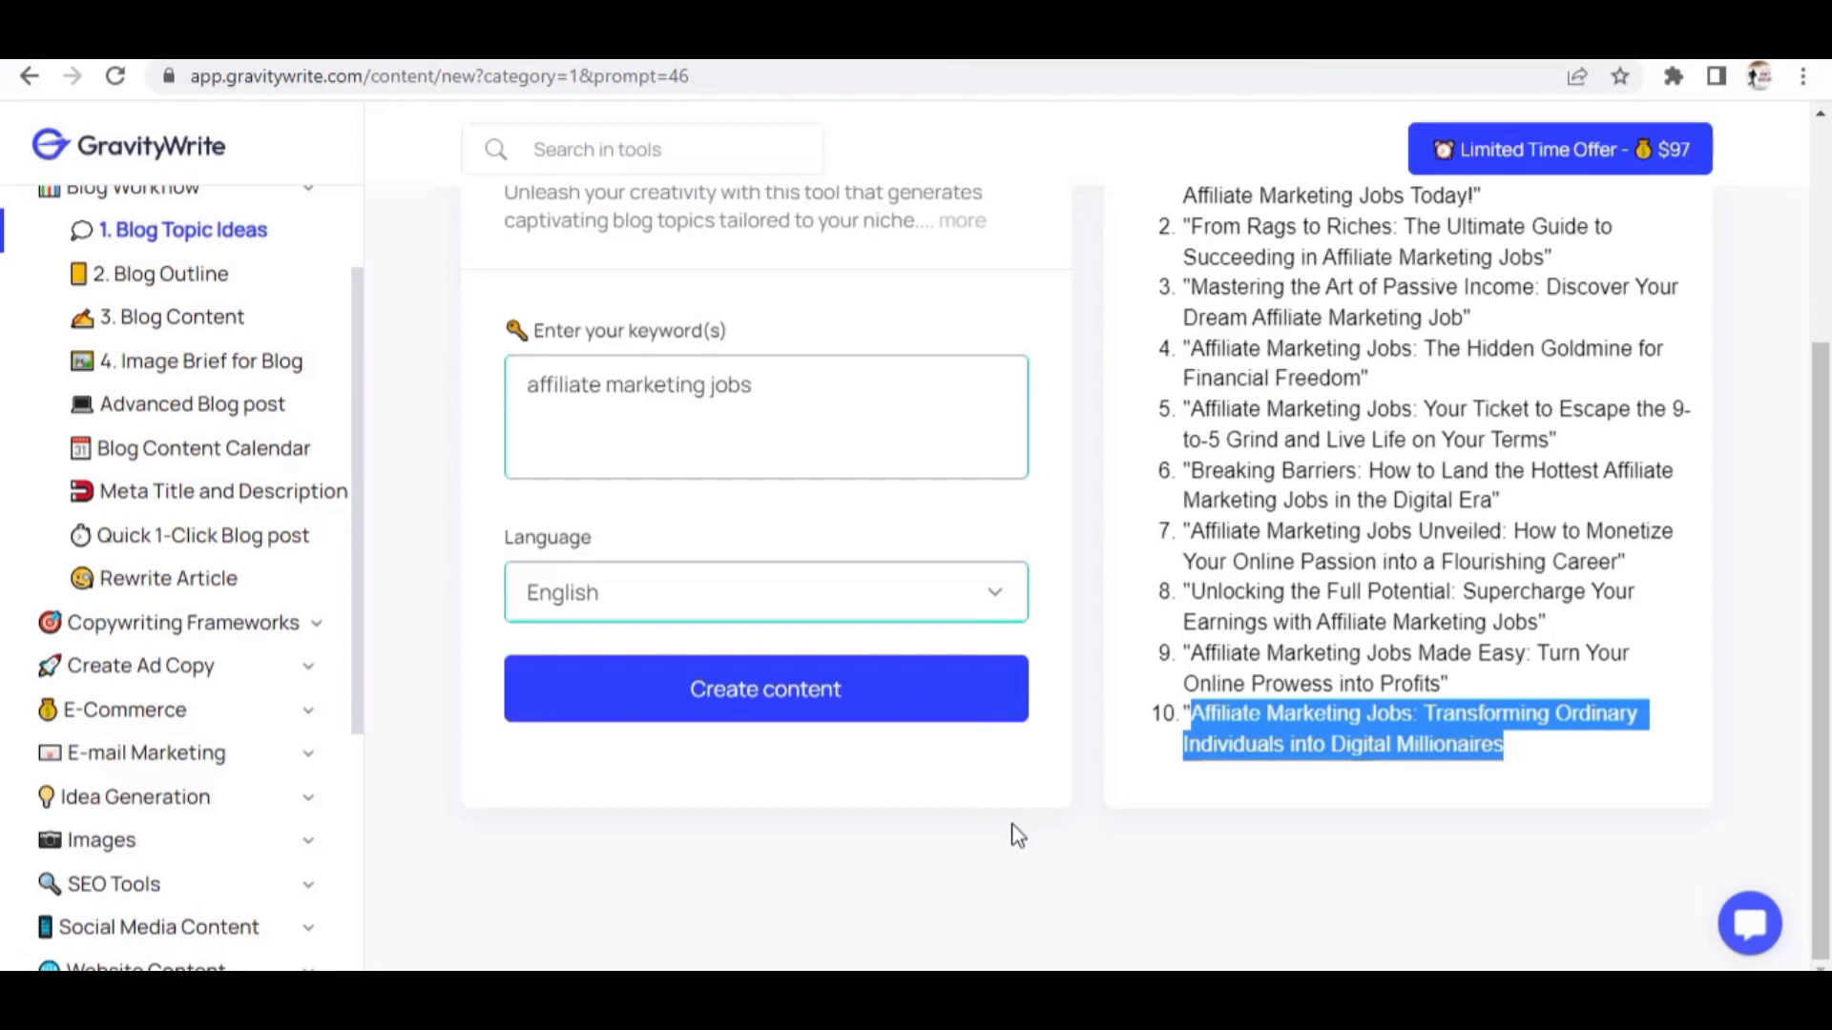
{"action": "left_click", "coordinate": [992, 901]}
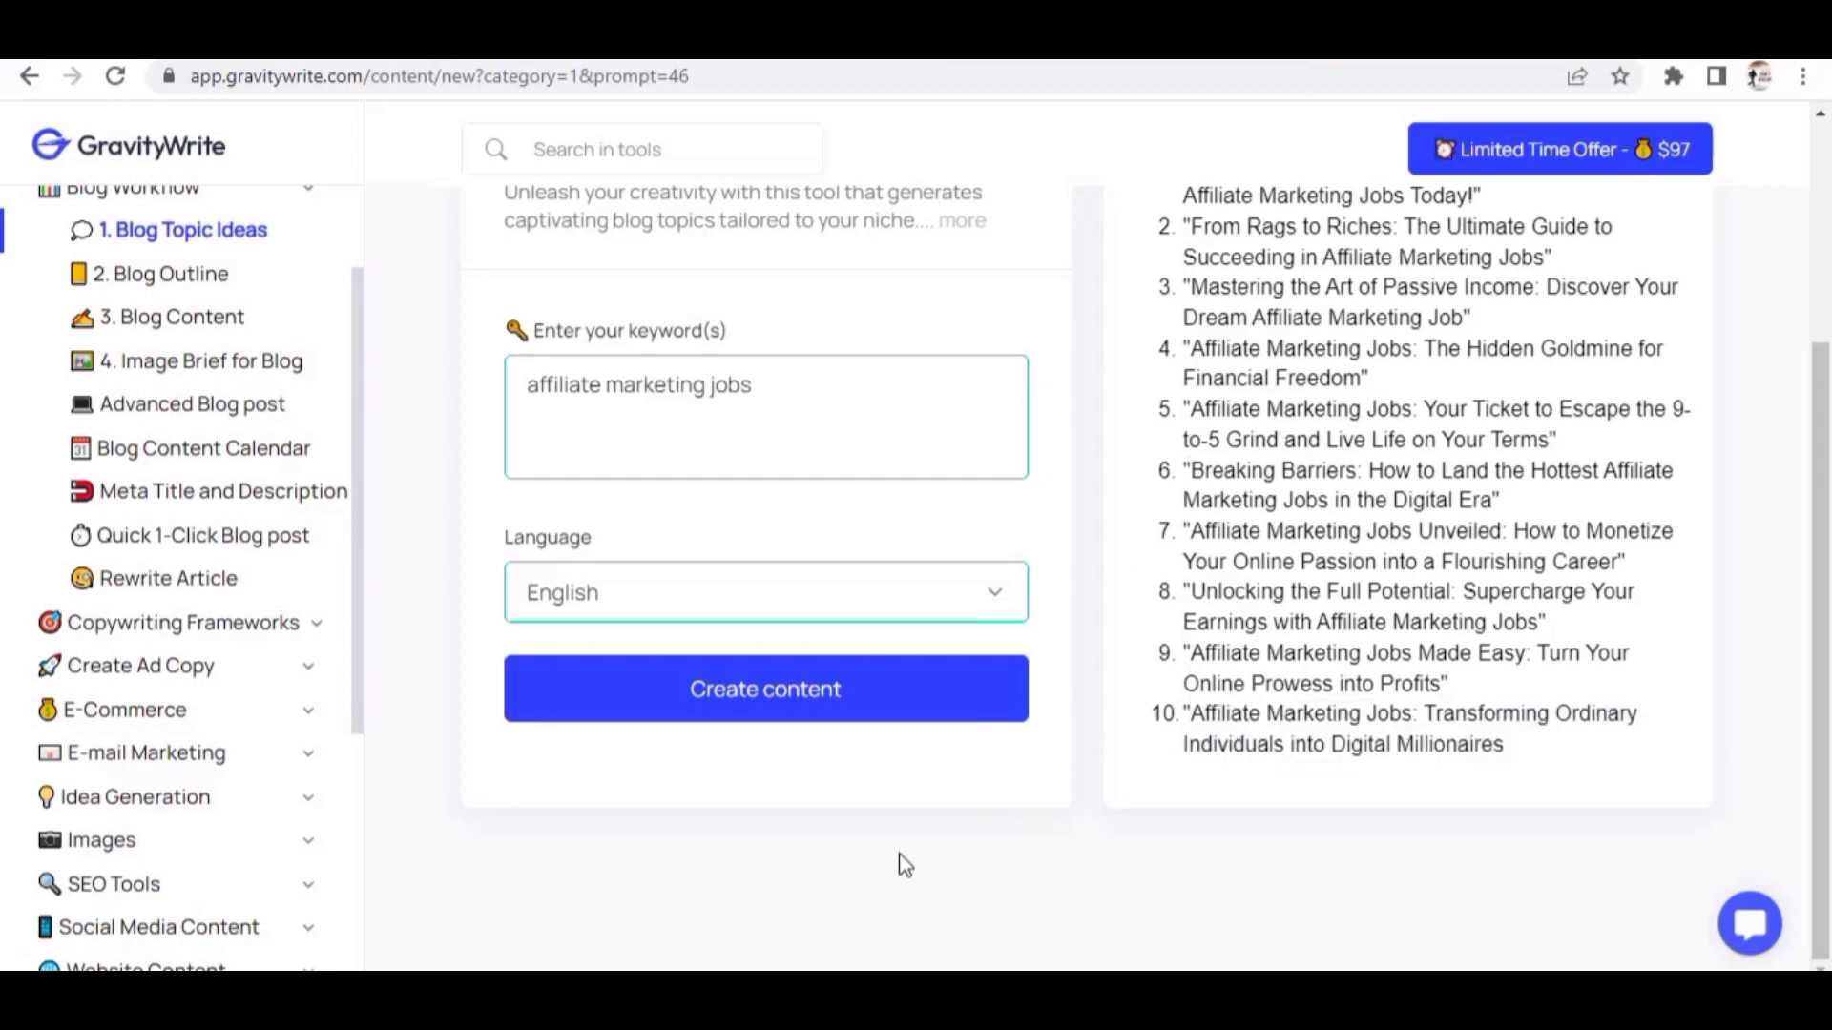
{"action": "scroll", "coordinate": [945, 839], "scroll_direction": "up", "scroll_amount": 1}
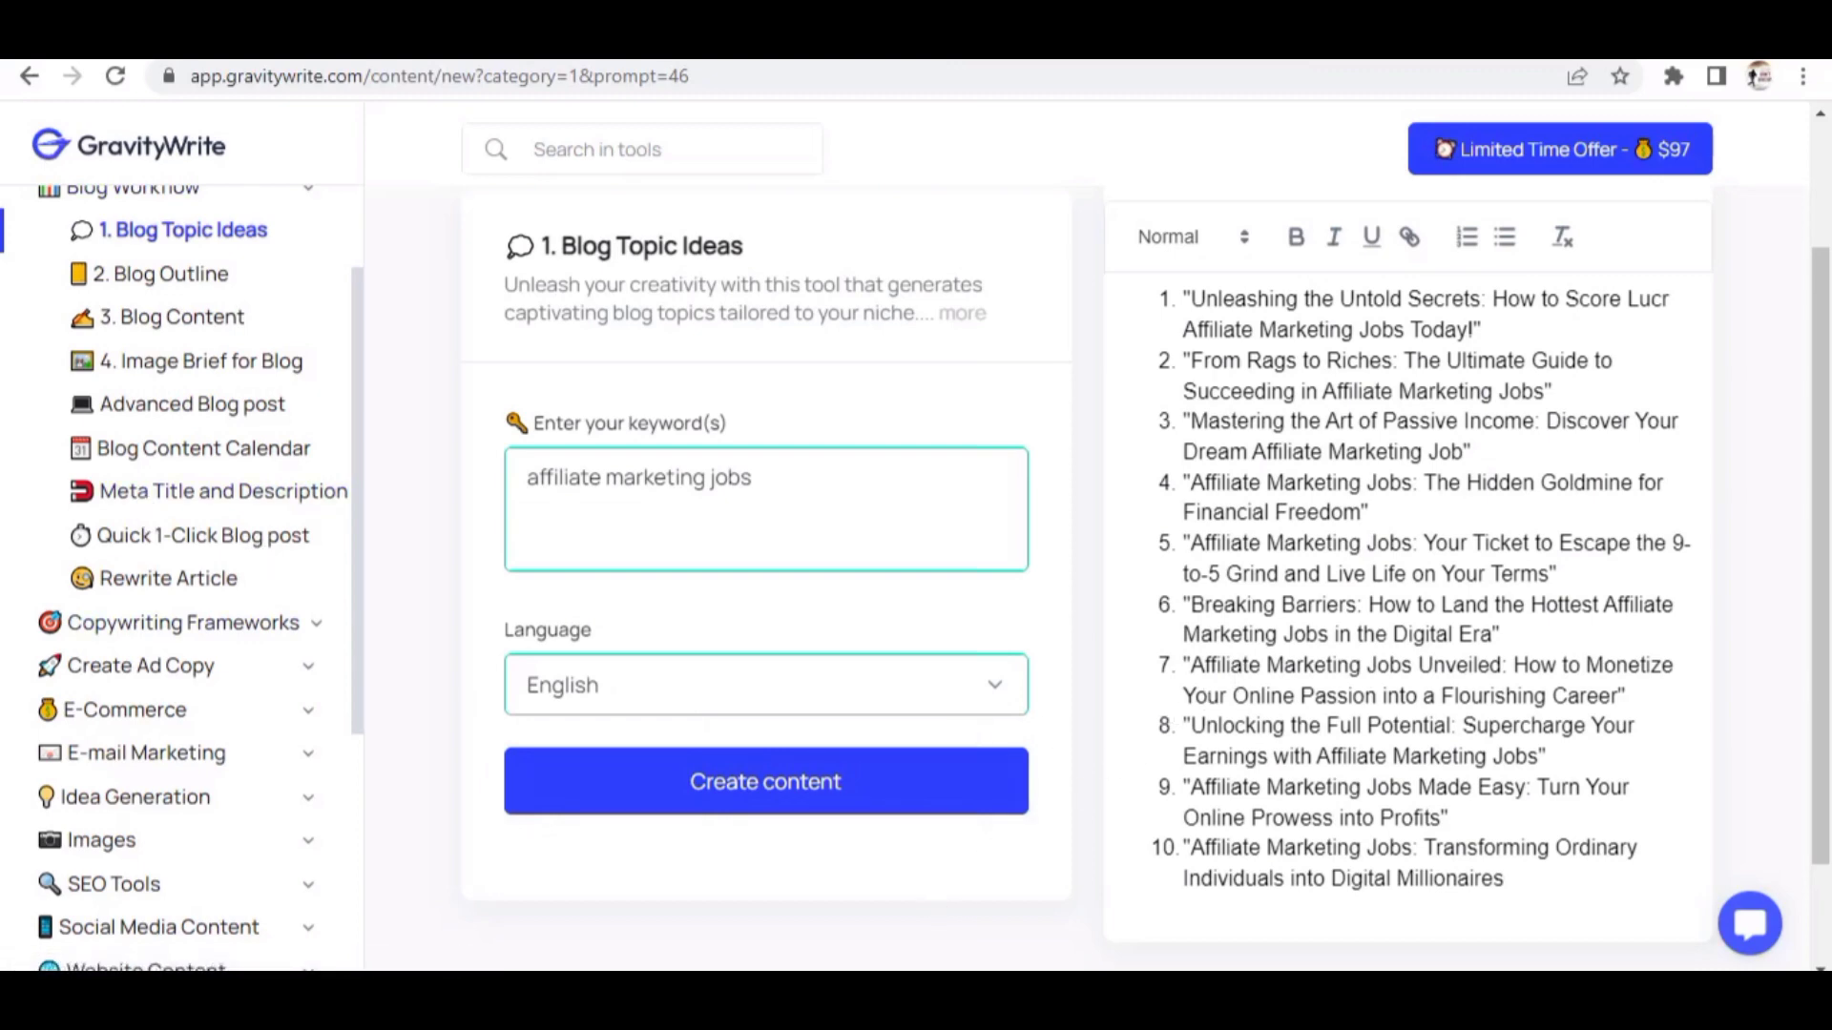
{"action": "key", "text": "alt+Tab"}
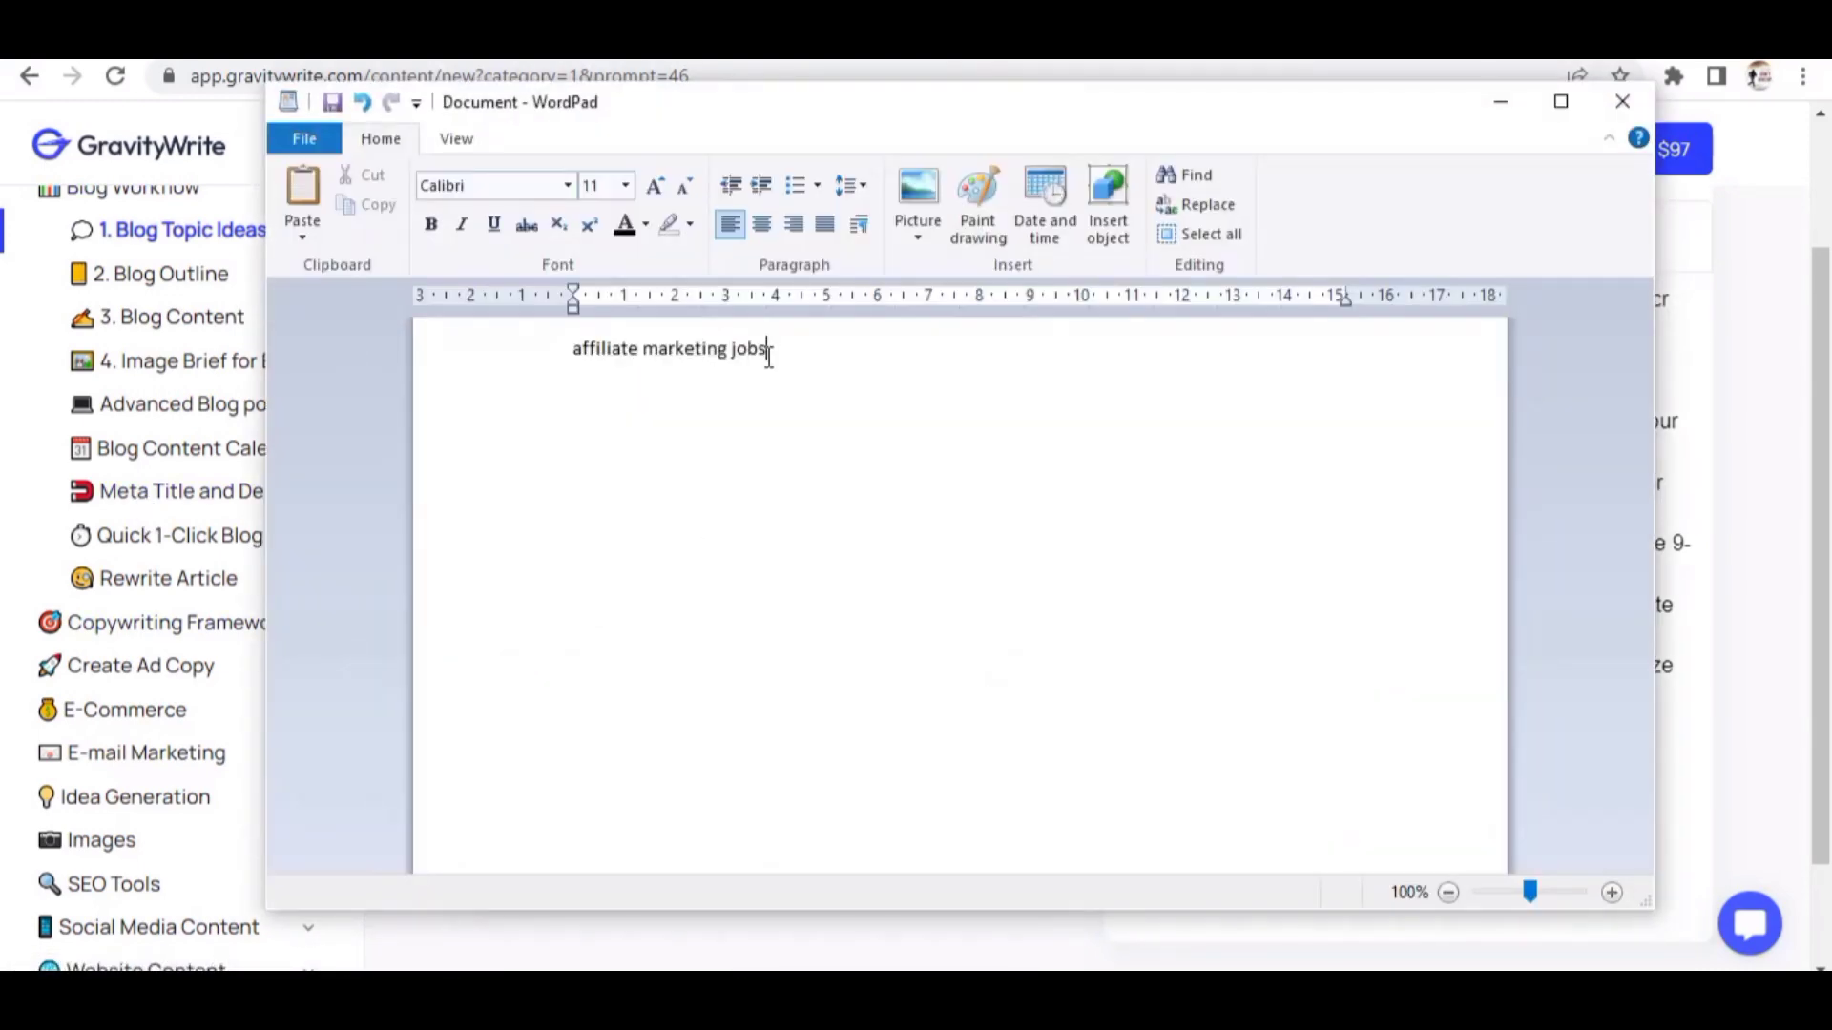
Paste the Digital Millionaires title on a new line below the 'affiliate marketing jobs' line.
{"action": "left_click_drag", "start_coordinate": [767, 357], "coordinate": [573, 355]}
{"action": "left_click", "coordinate": [630, 359]}
{"action": "left_click", "coordinate": [811, 370]}
{"action": "right_click", "coordinate": [586, 402]}
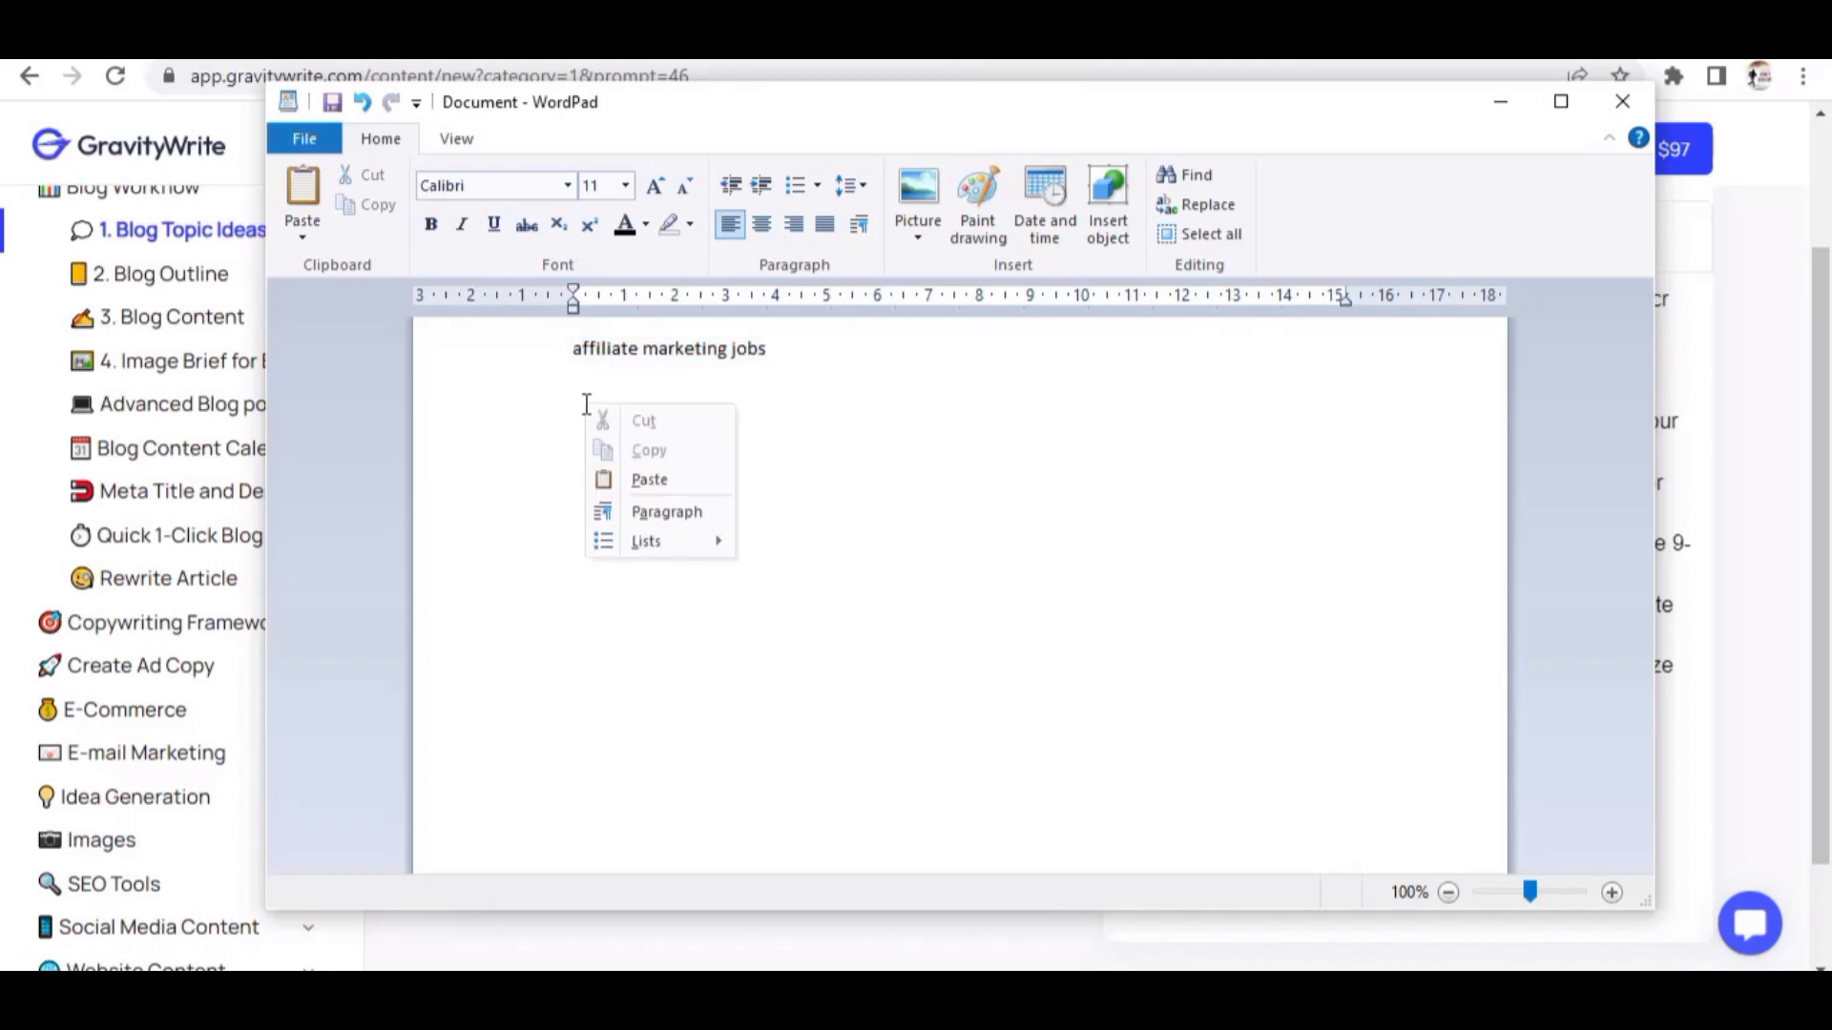
{"action": "left_click", "coordinate": [629, 480]}
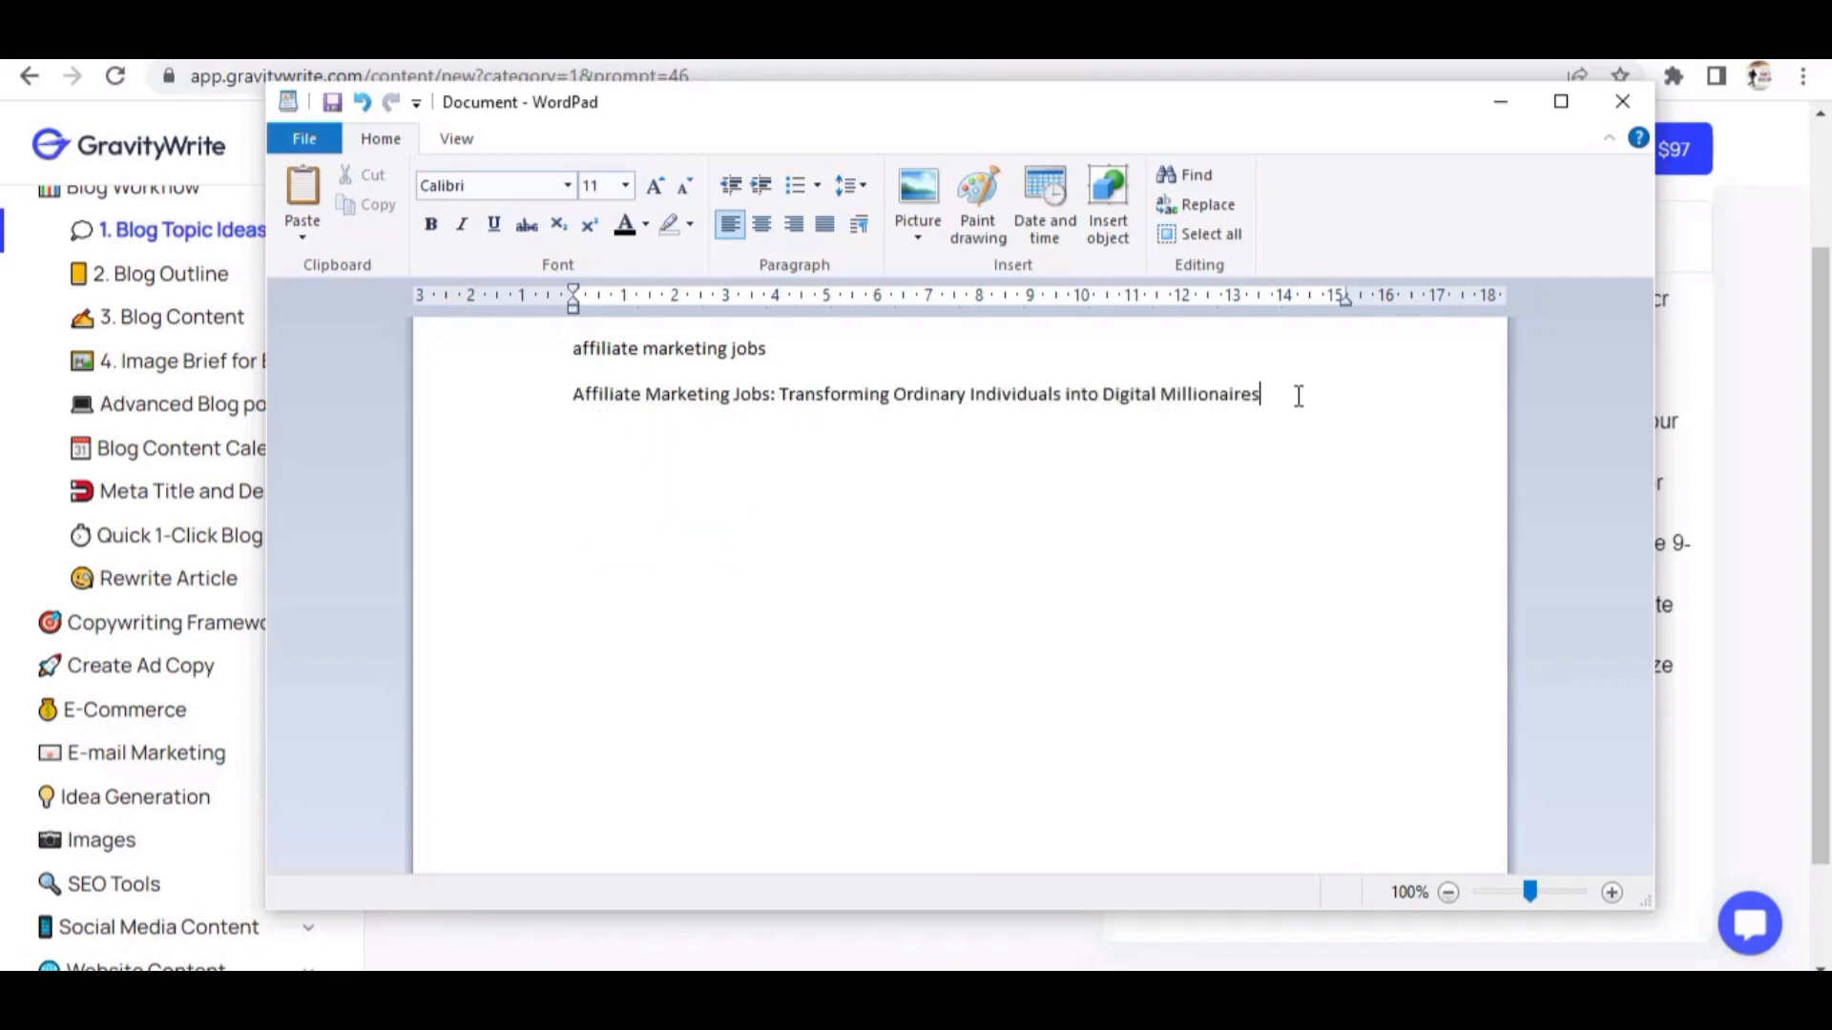
Copy the pasted title line and minimize WordPad.
{"action": "left_click_drag", "start_coordinate": [1297, 397], "coordinate": [544, 433]}
{"action": "right_click", "coordinate": [632, 418]}
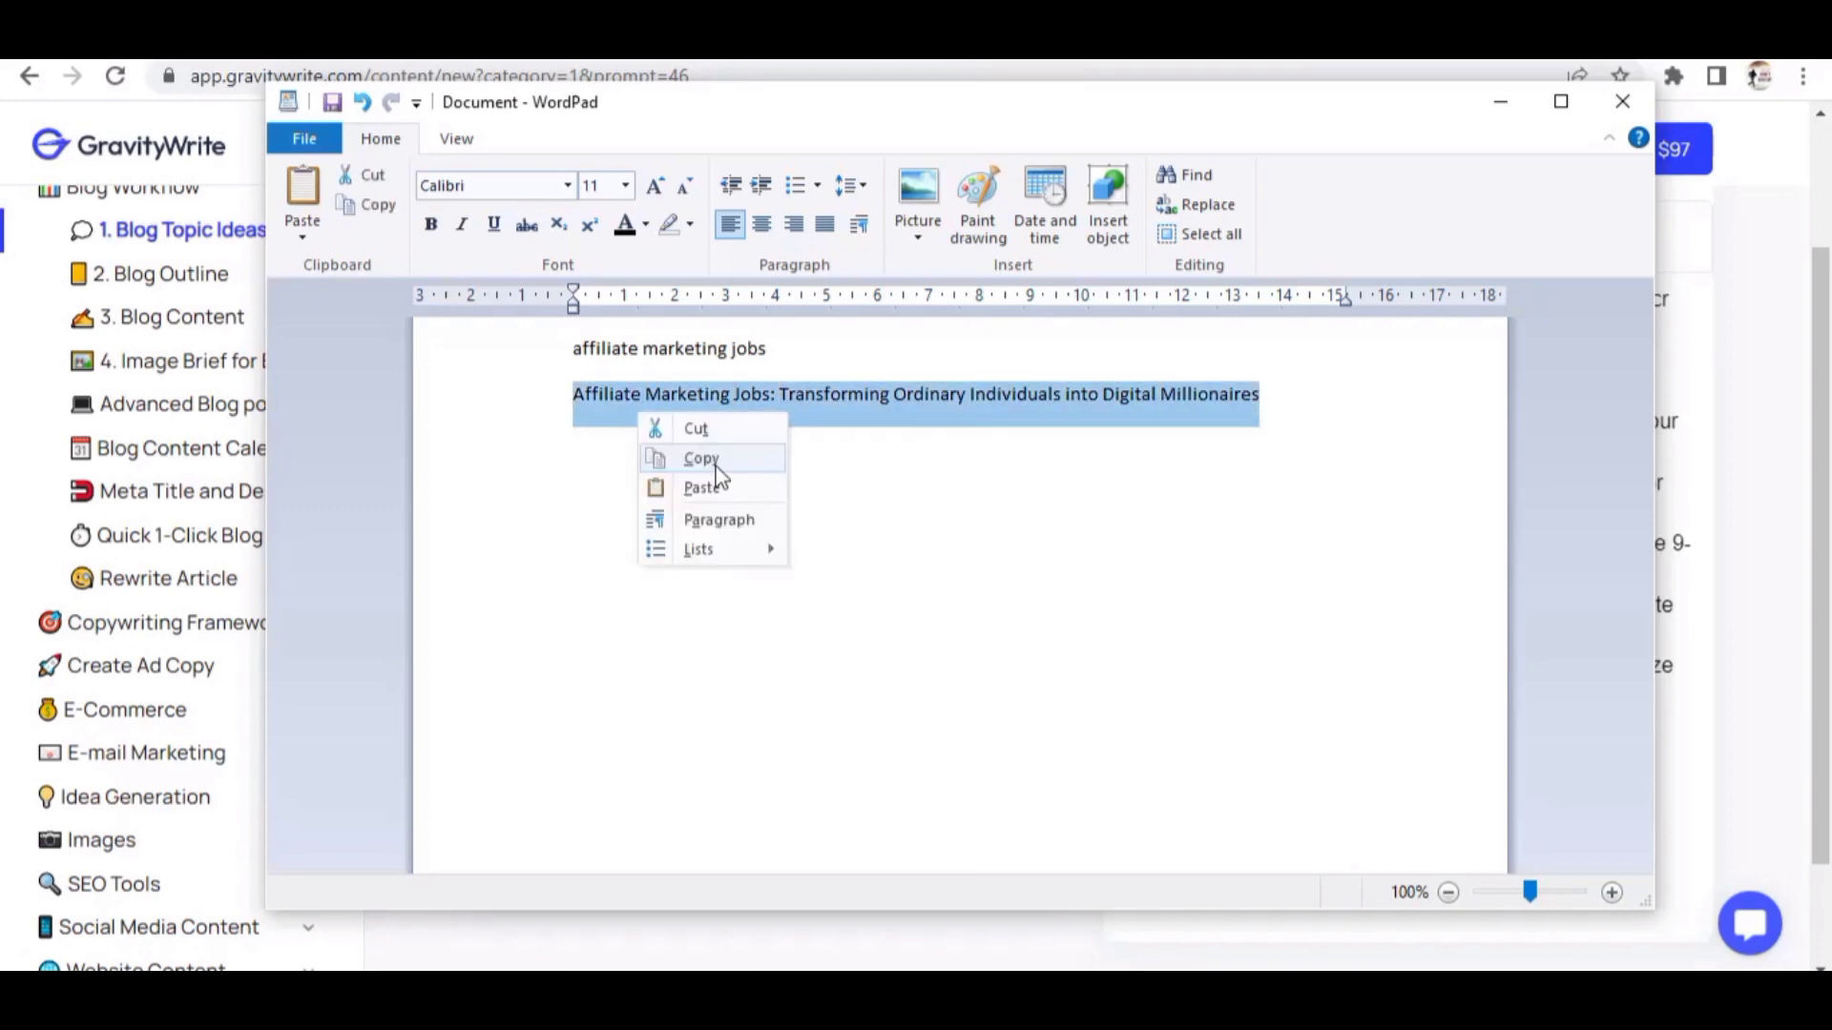
{"action": "left_click", "coordinate": [687, 458]}
{"action": "left_click", "coordinate": [1499, 105]}
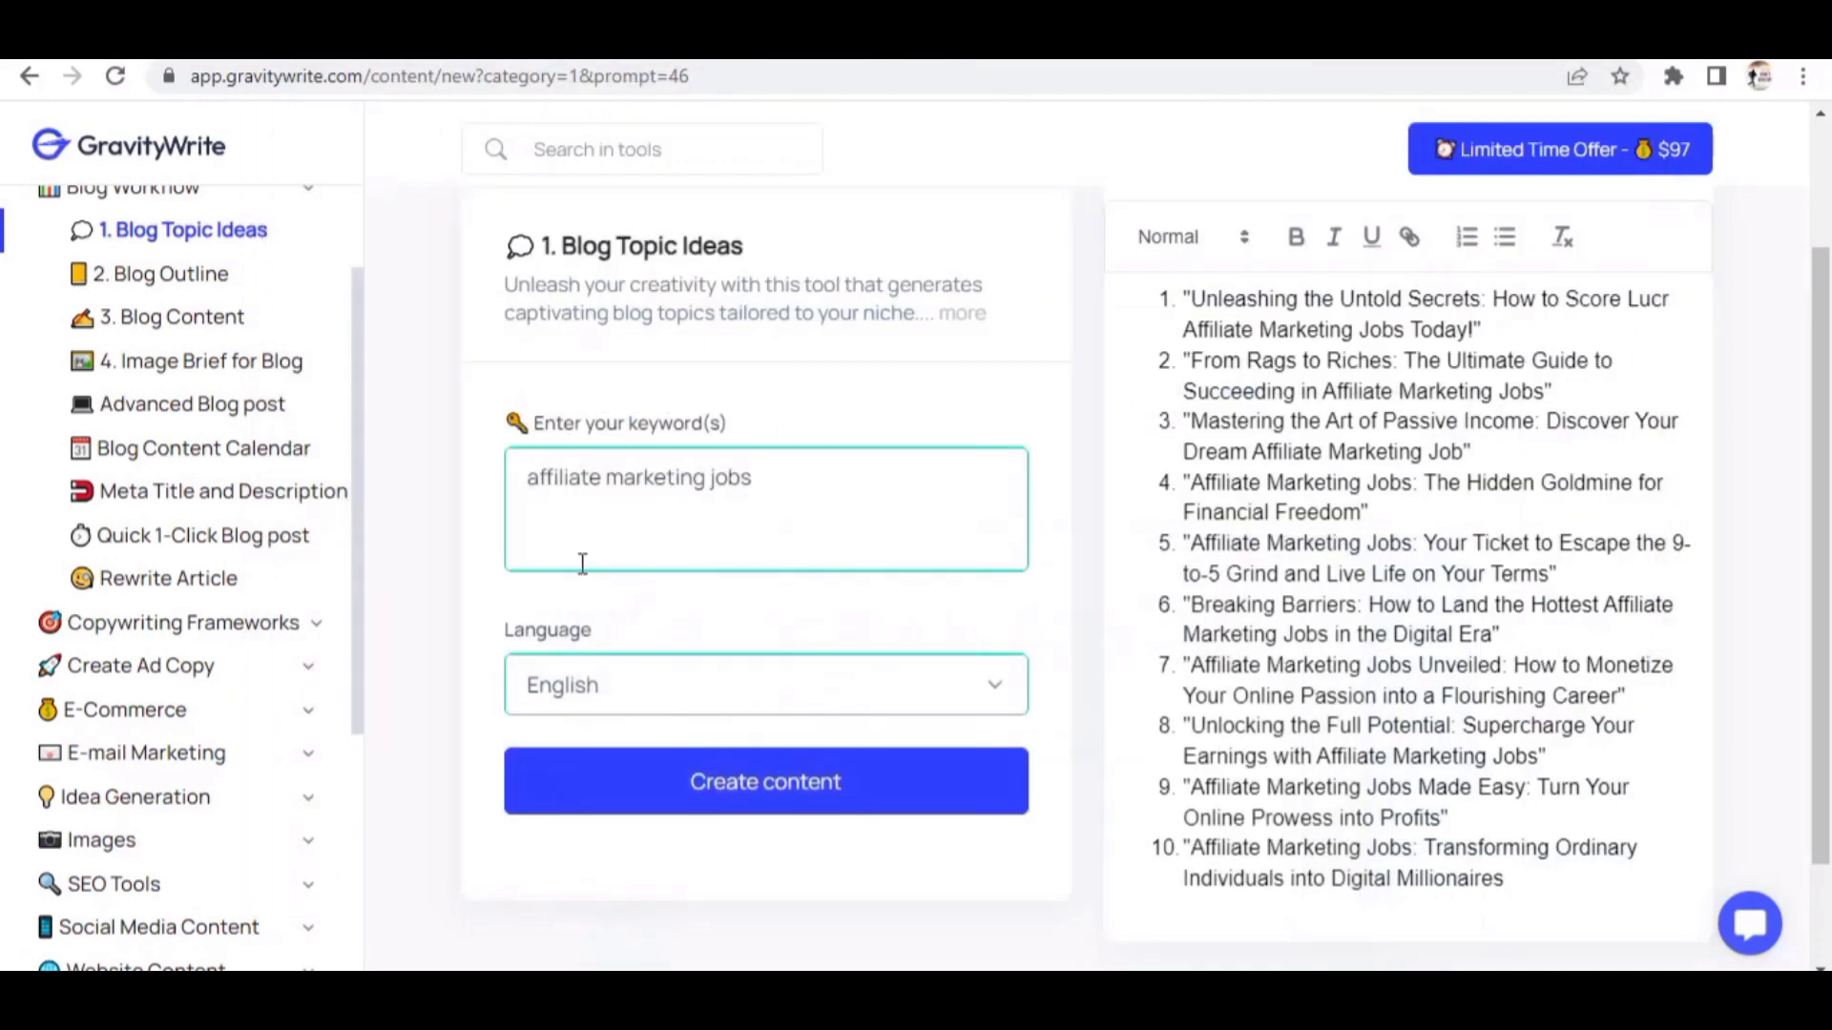
Open the Blog Content tool from the GravityWrite sidebar.
{"action": "scroll", "coordinate": [95, 537], "scroll_direction": "up", "scroll_amount": 3}
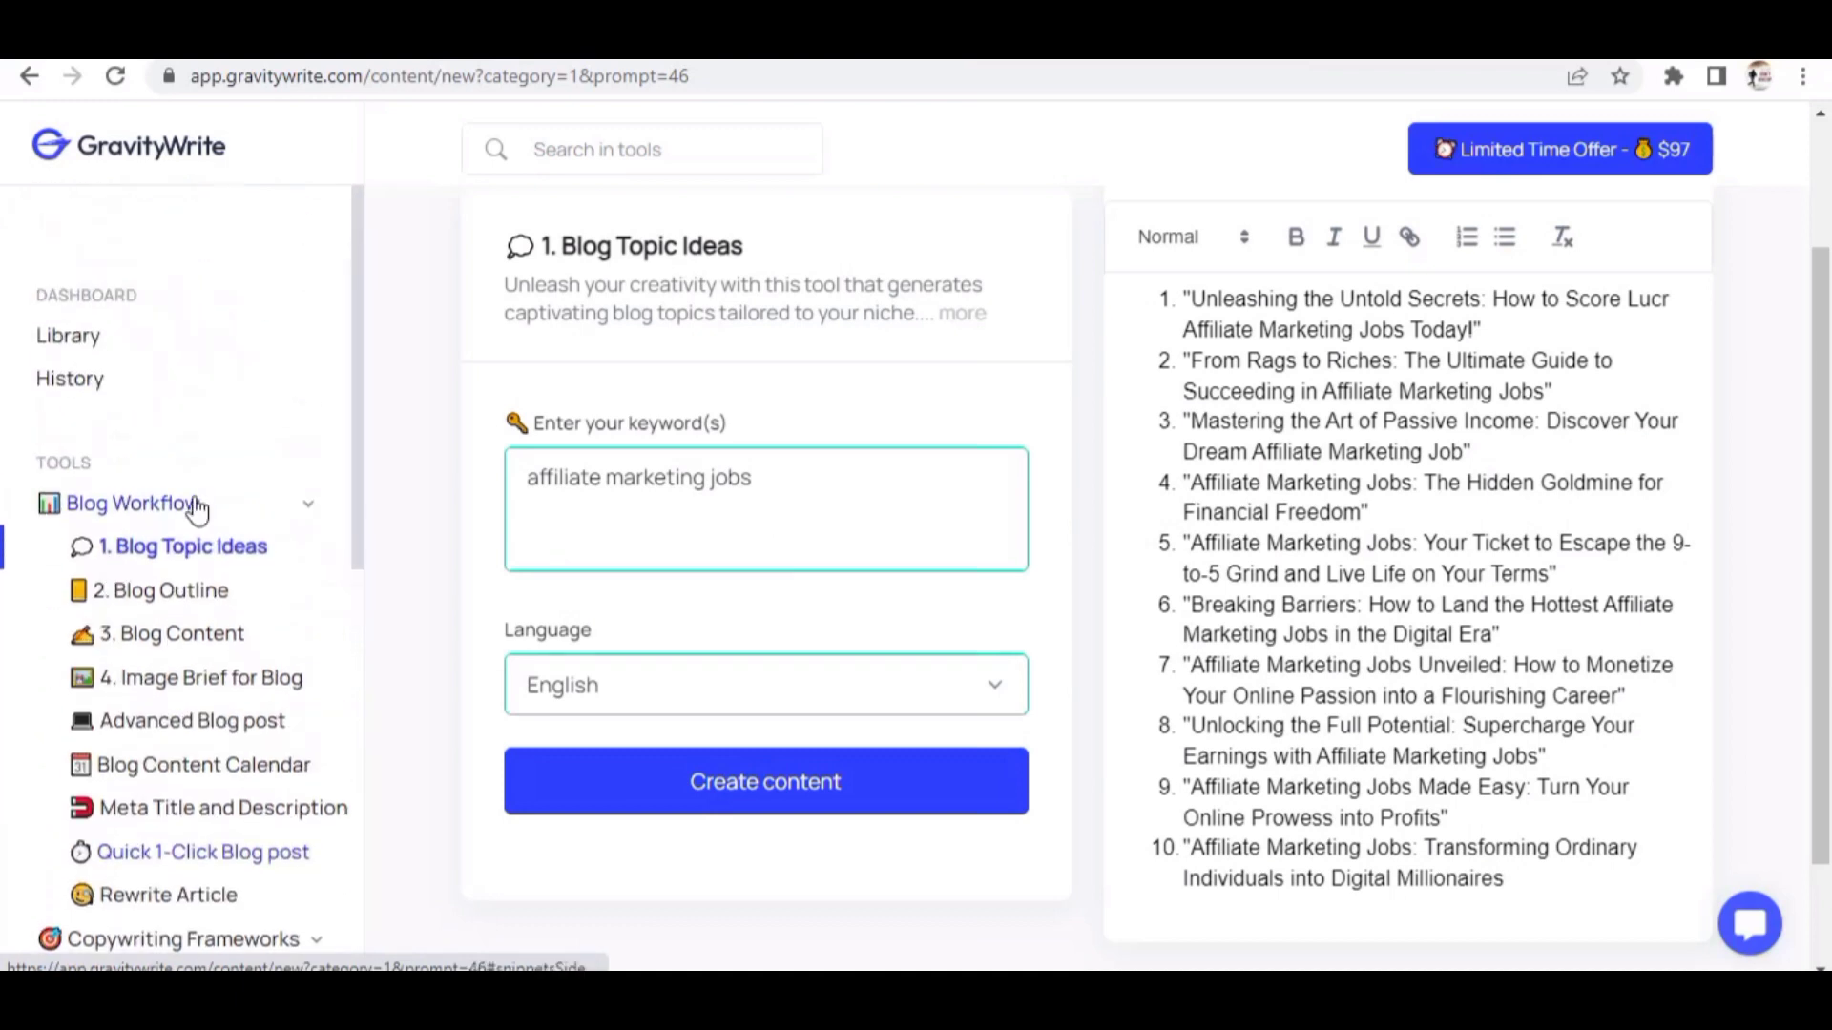
{"action": "left_click", "coordinate": [182, 652]}
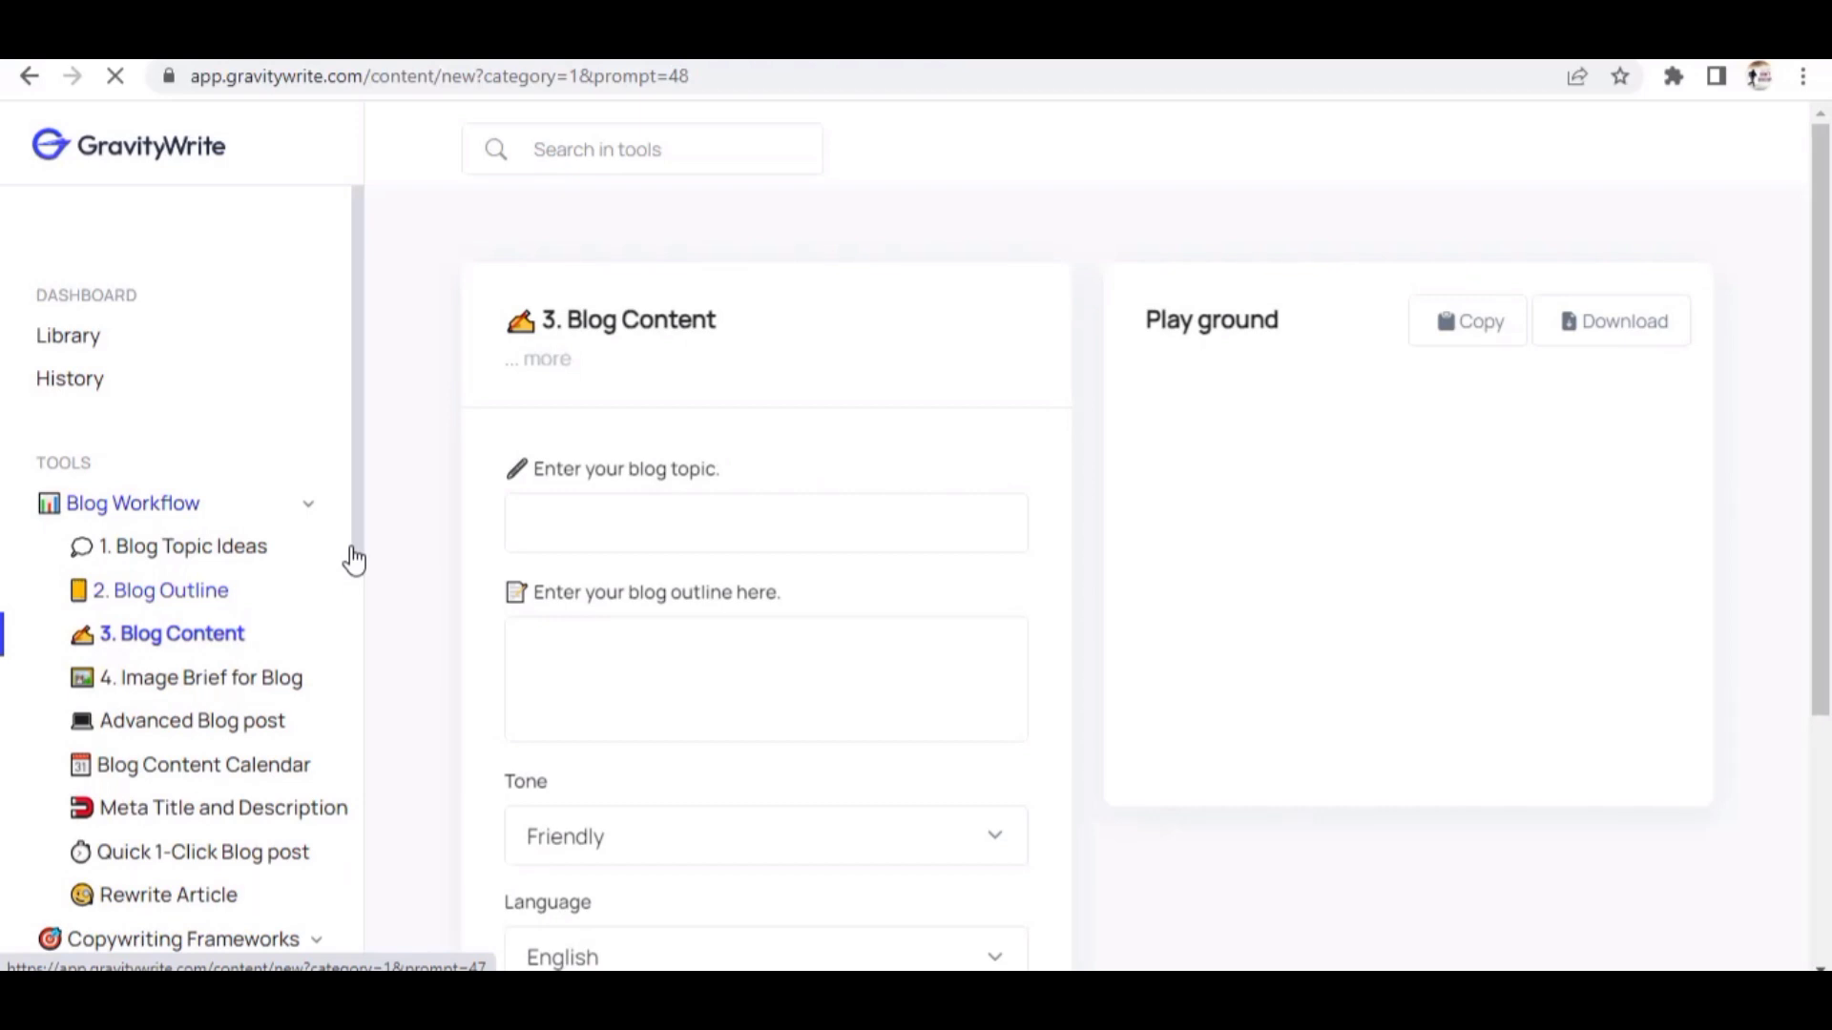
{"action": "scroll", "coordinate": [354, 561], "scroll_direction": "down", "scroll_amount": 4}
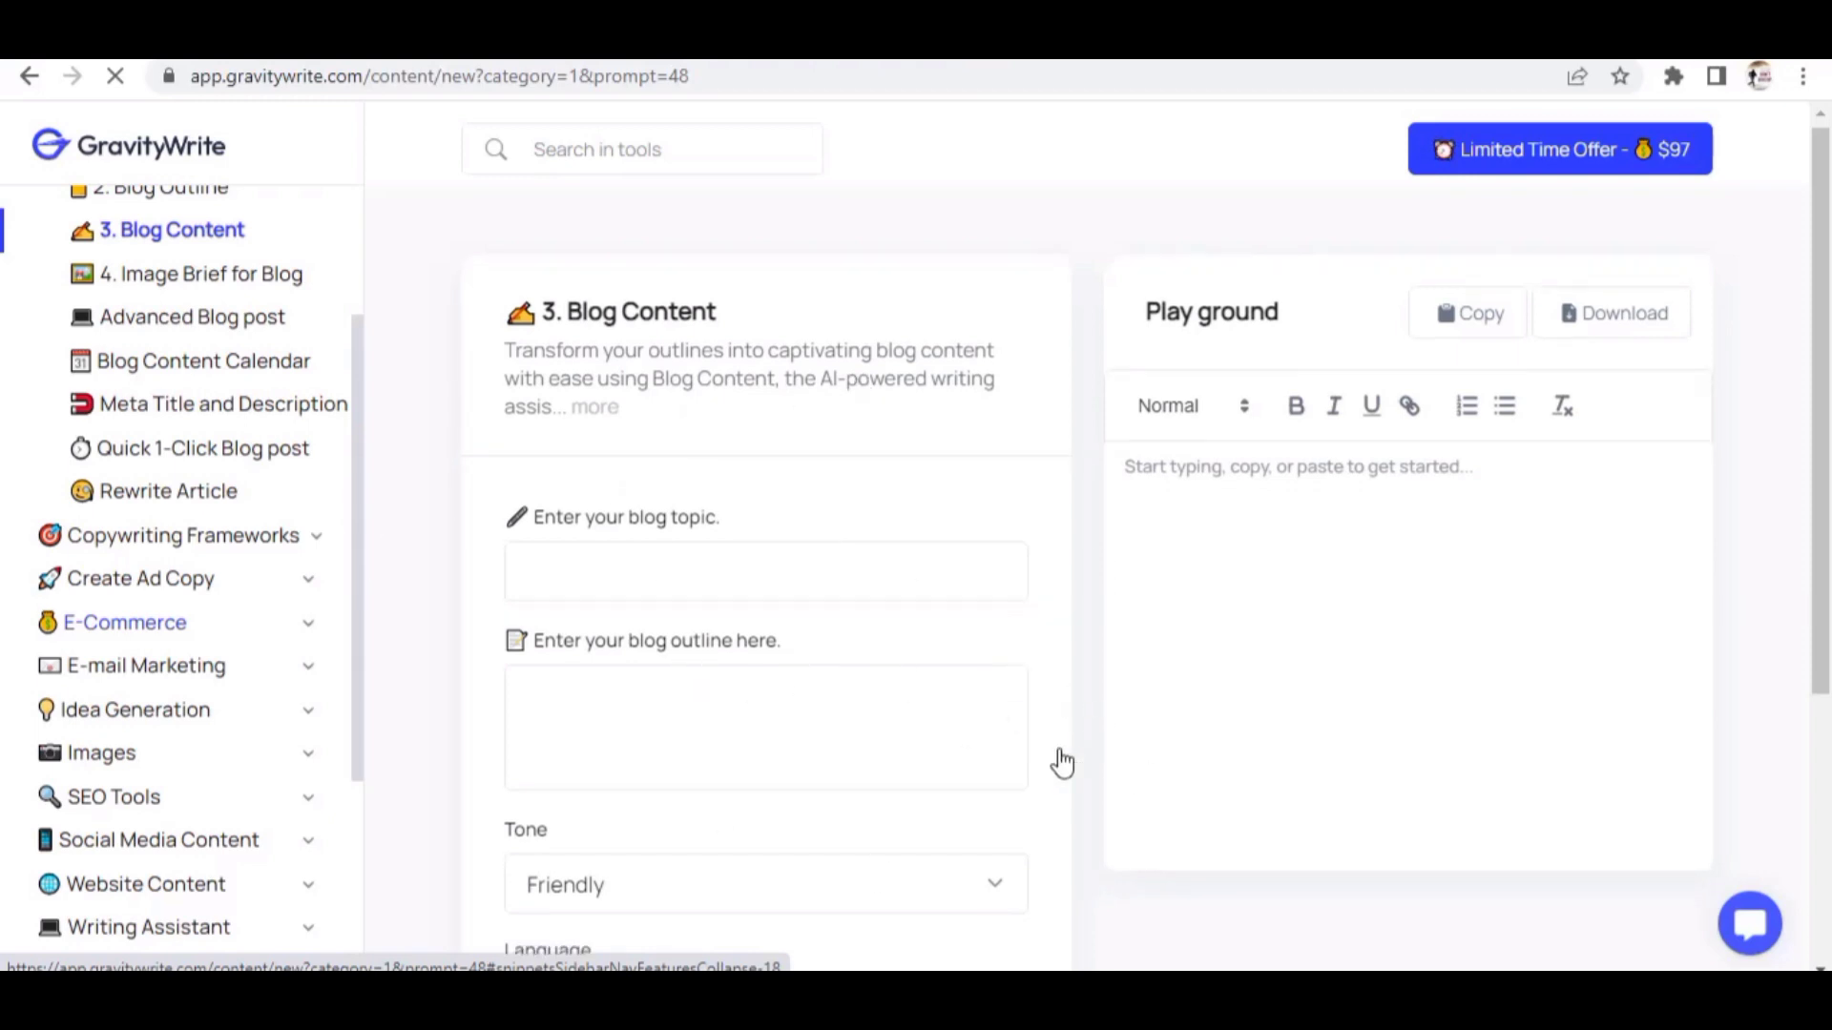
{"action": "scroll", "coordinate": [1063, 761], "scroll_direction": "down", "scroll_amount": 3}
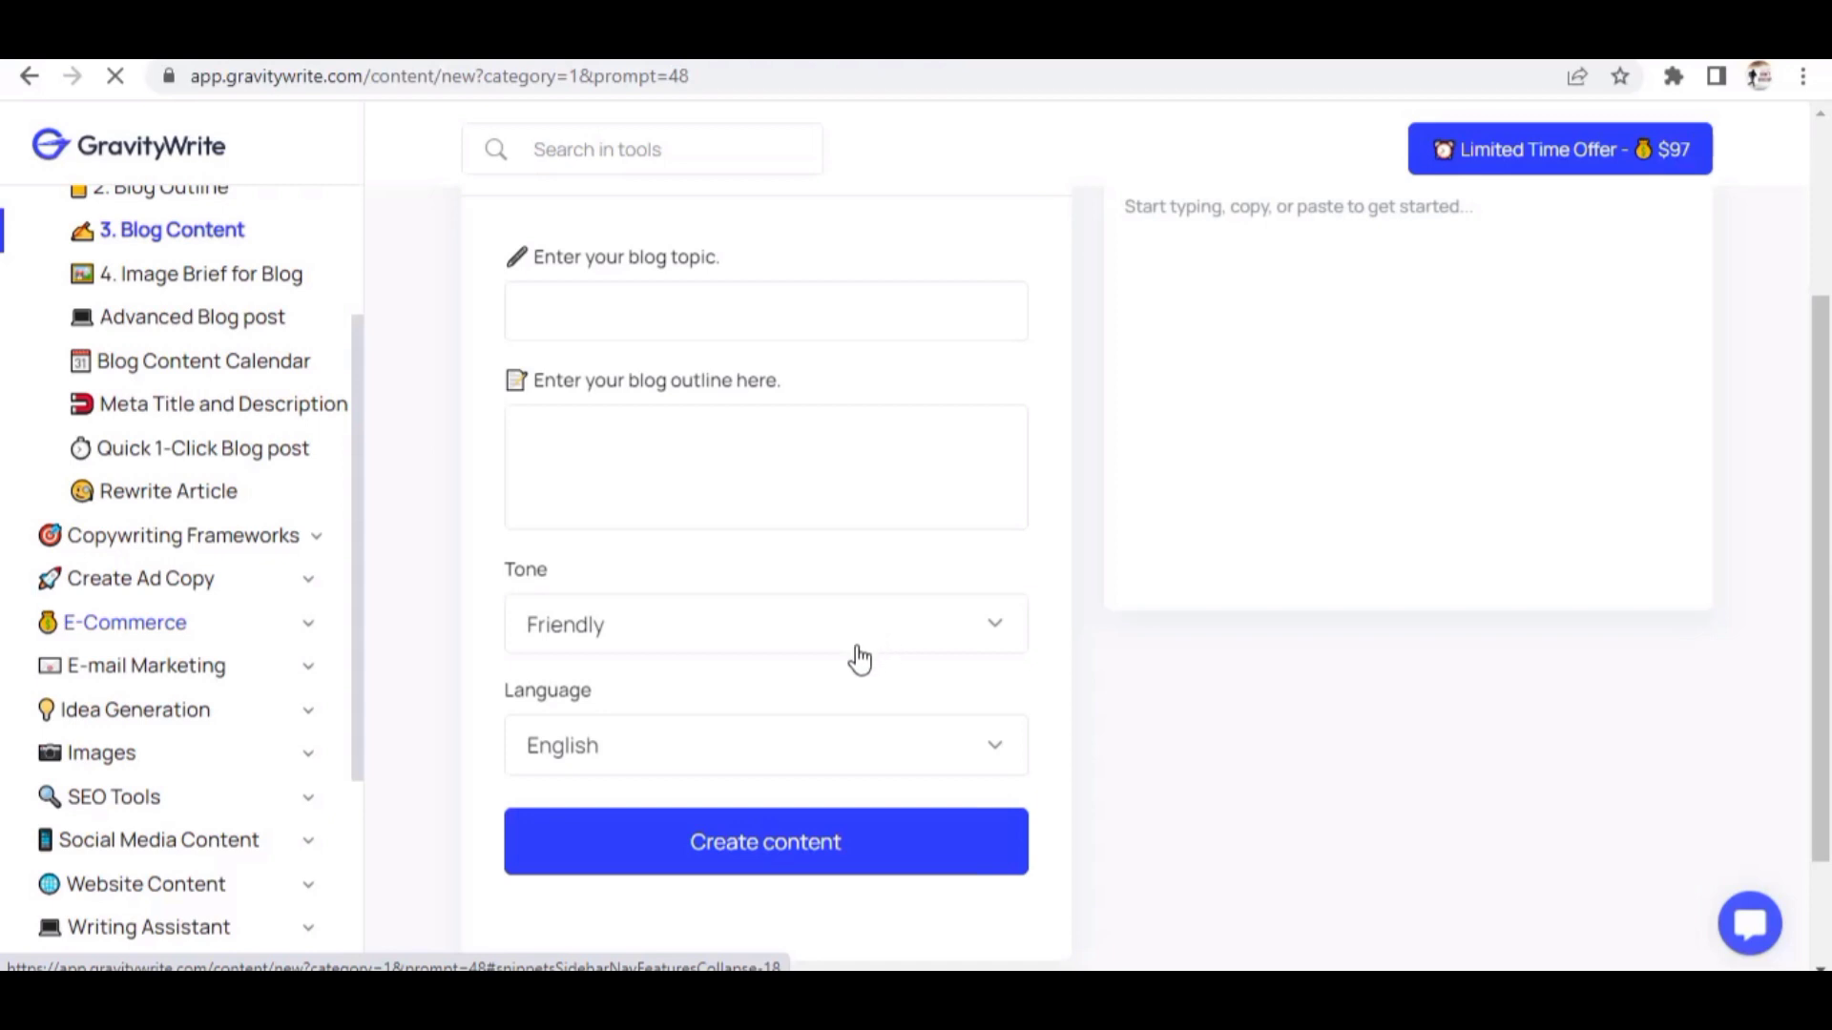
{"action": "scroll", "coordinate": [860, 658], "scroll_direction": "up", "scroll_amount": 3}
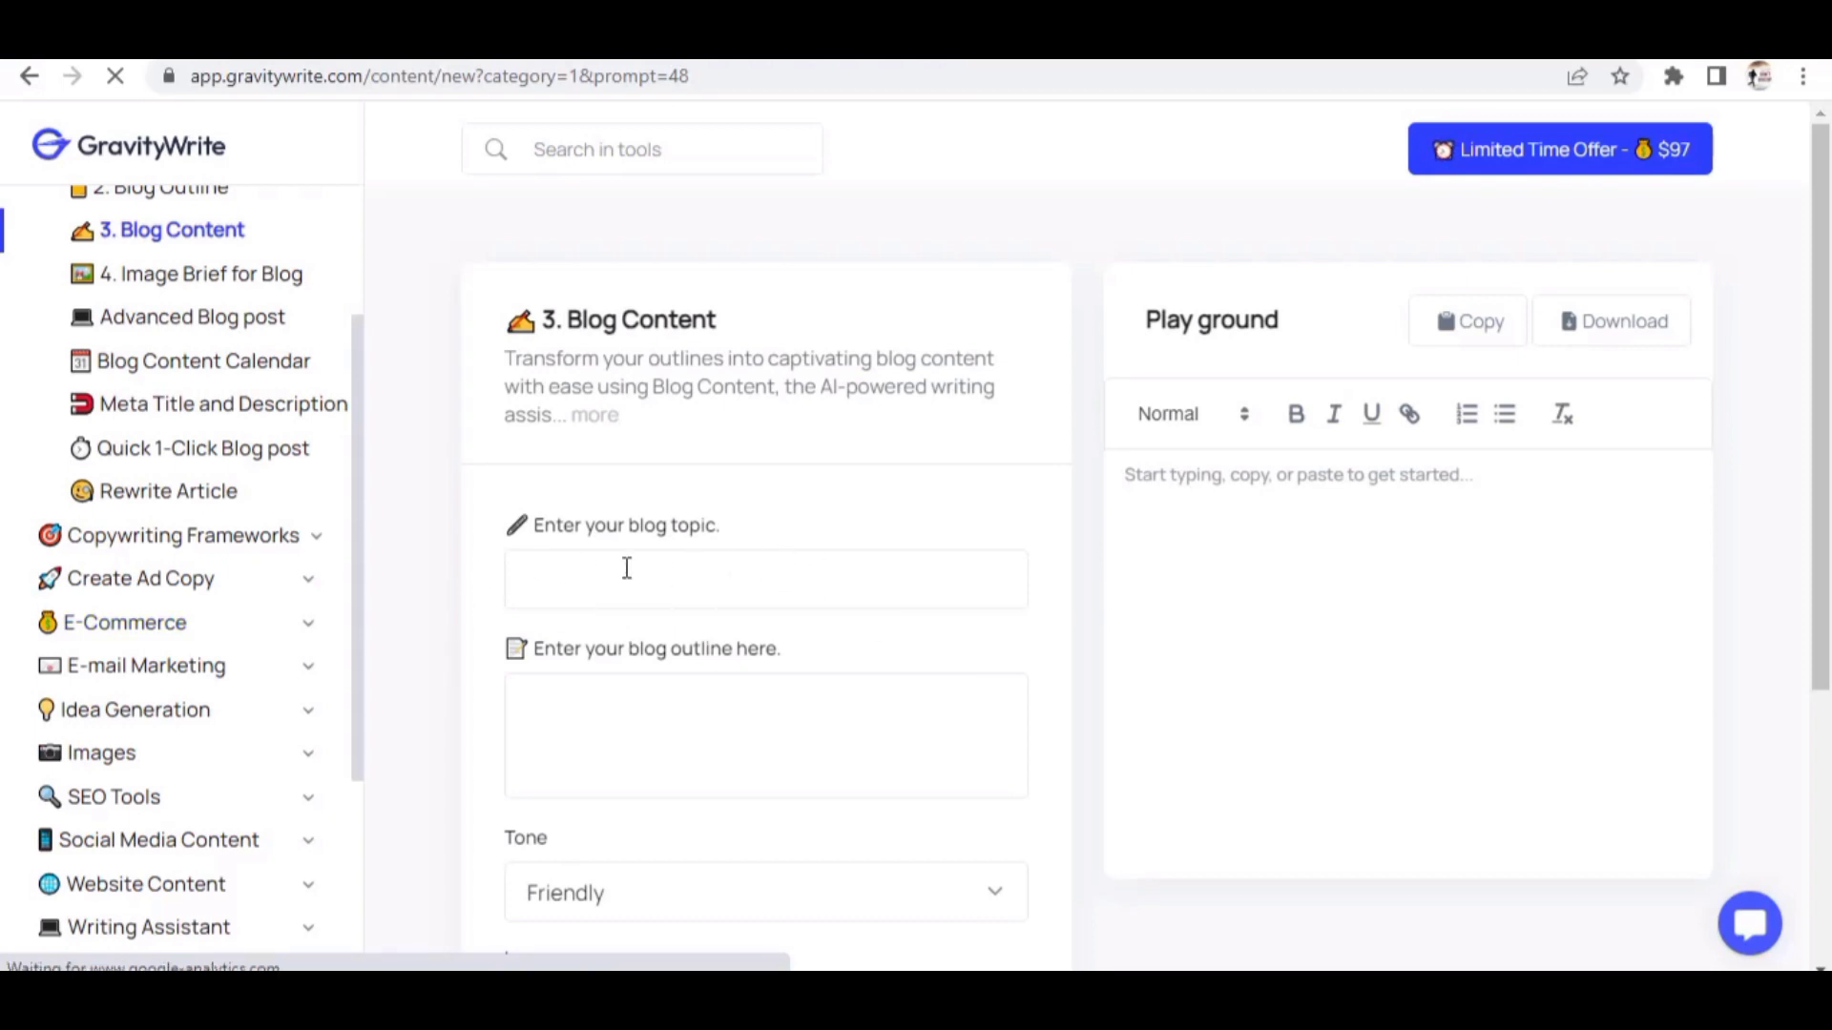
Paste the Digital Millionaires title into the blog topic field and try Create content.
{"action": "left_click", "coordinate": [555, 588]}
{"action": "right_click", "coordinate": [568, 573]}
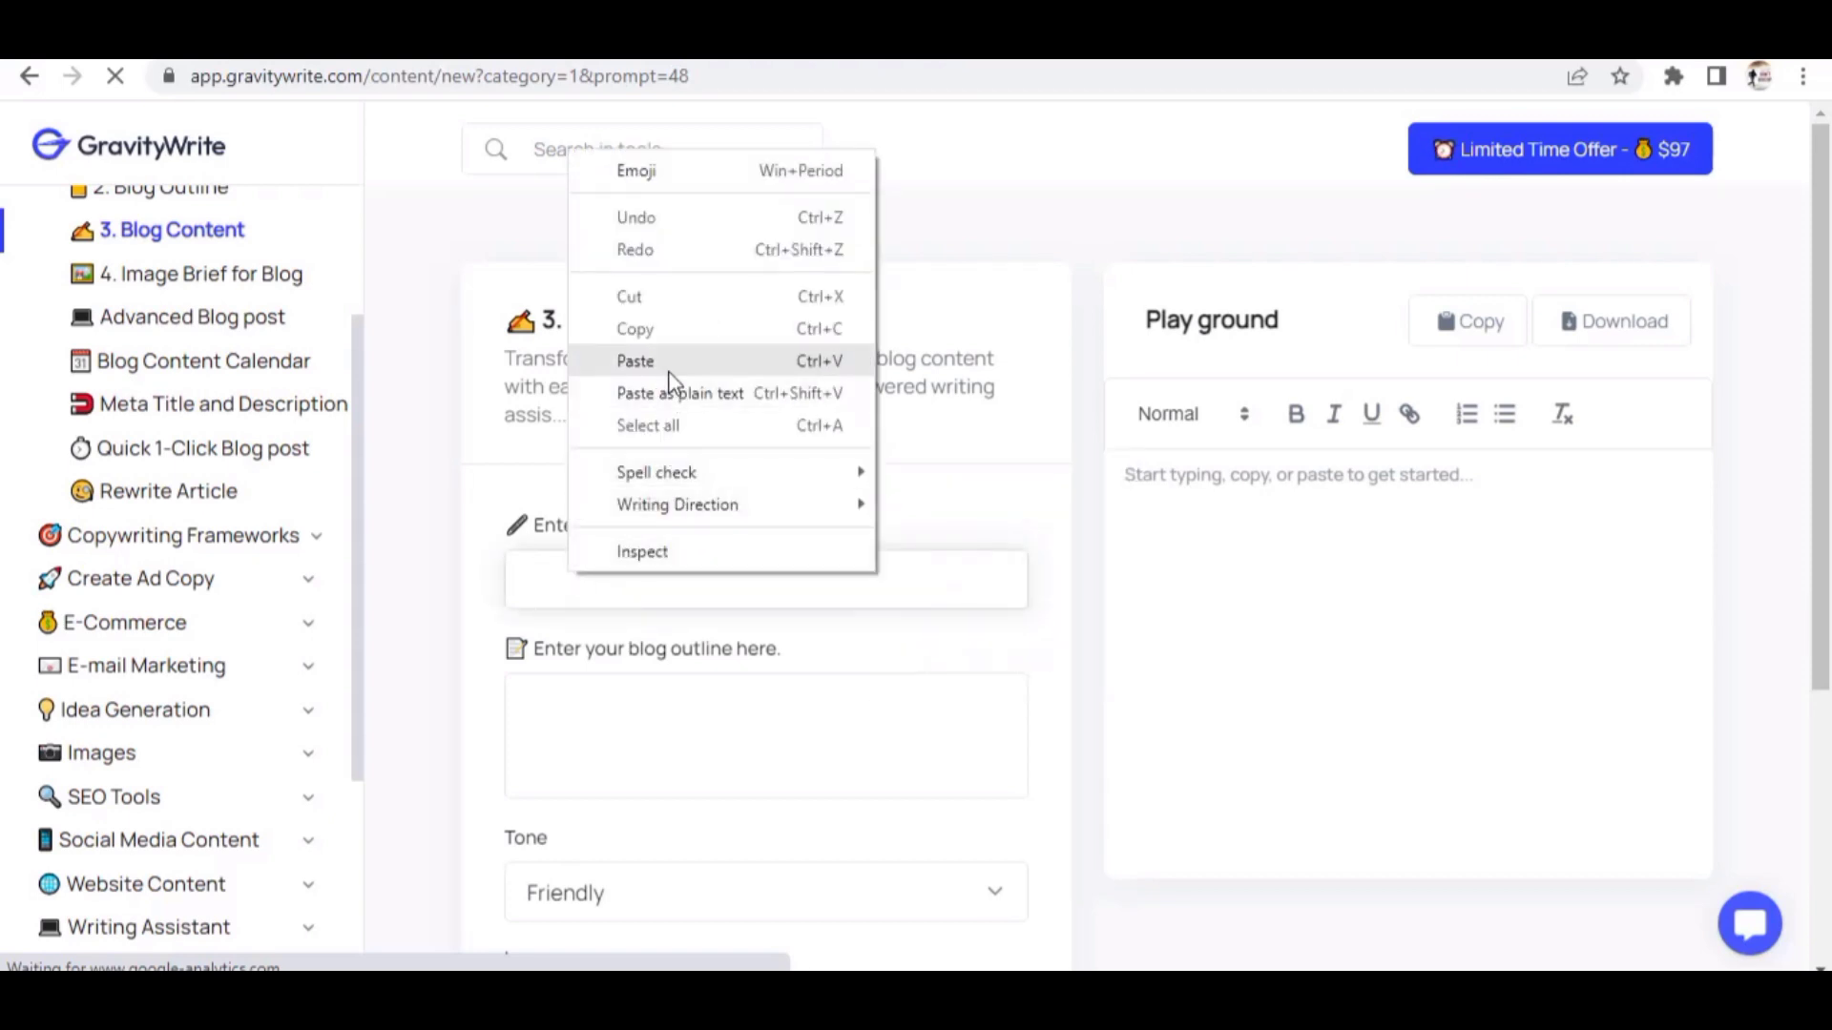
{"action": "left_click", "coordinate": [636, 362]}
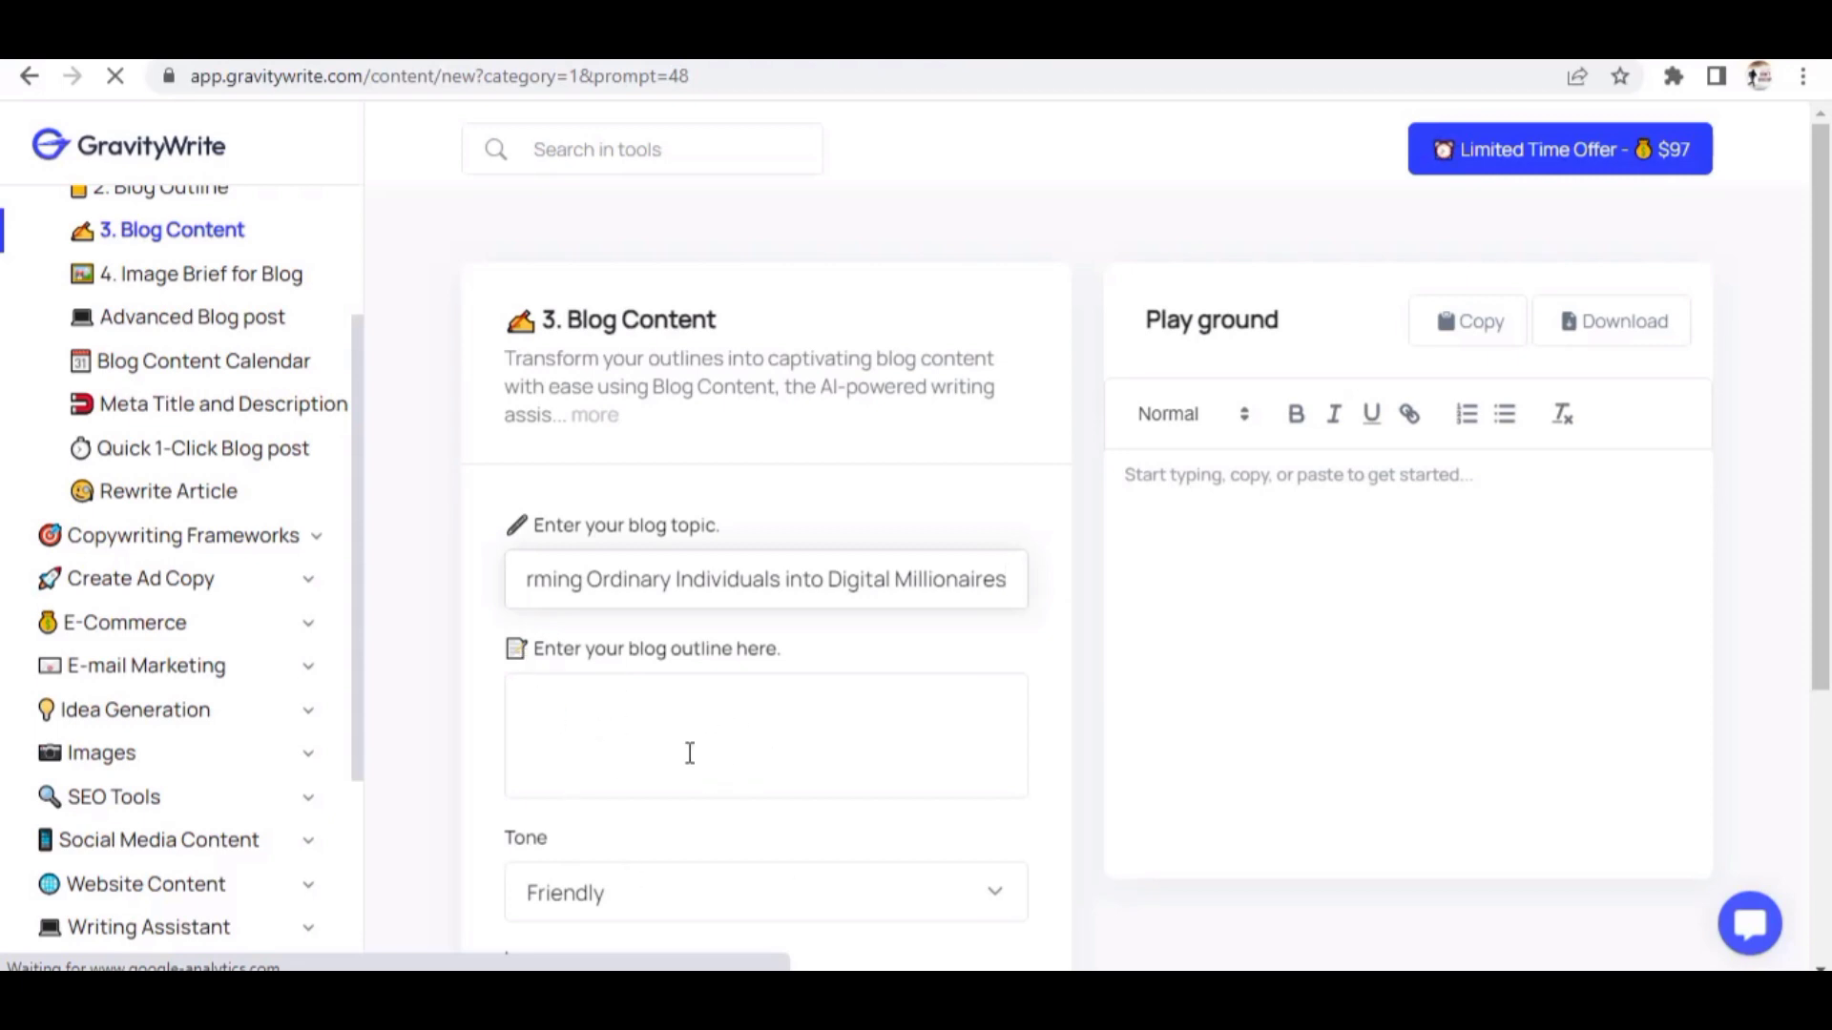
{"action": "scroll", "coordinate": [687, 748], "scroll_direction": "down", "scroll_amount": 4}
{"action": "left_click", "coordinate": [651, 737]}
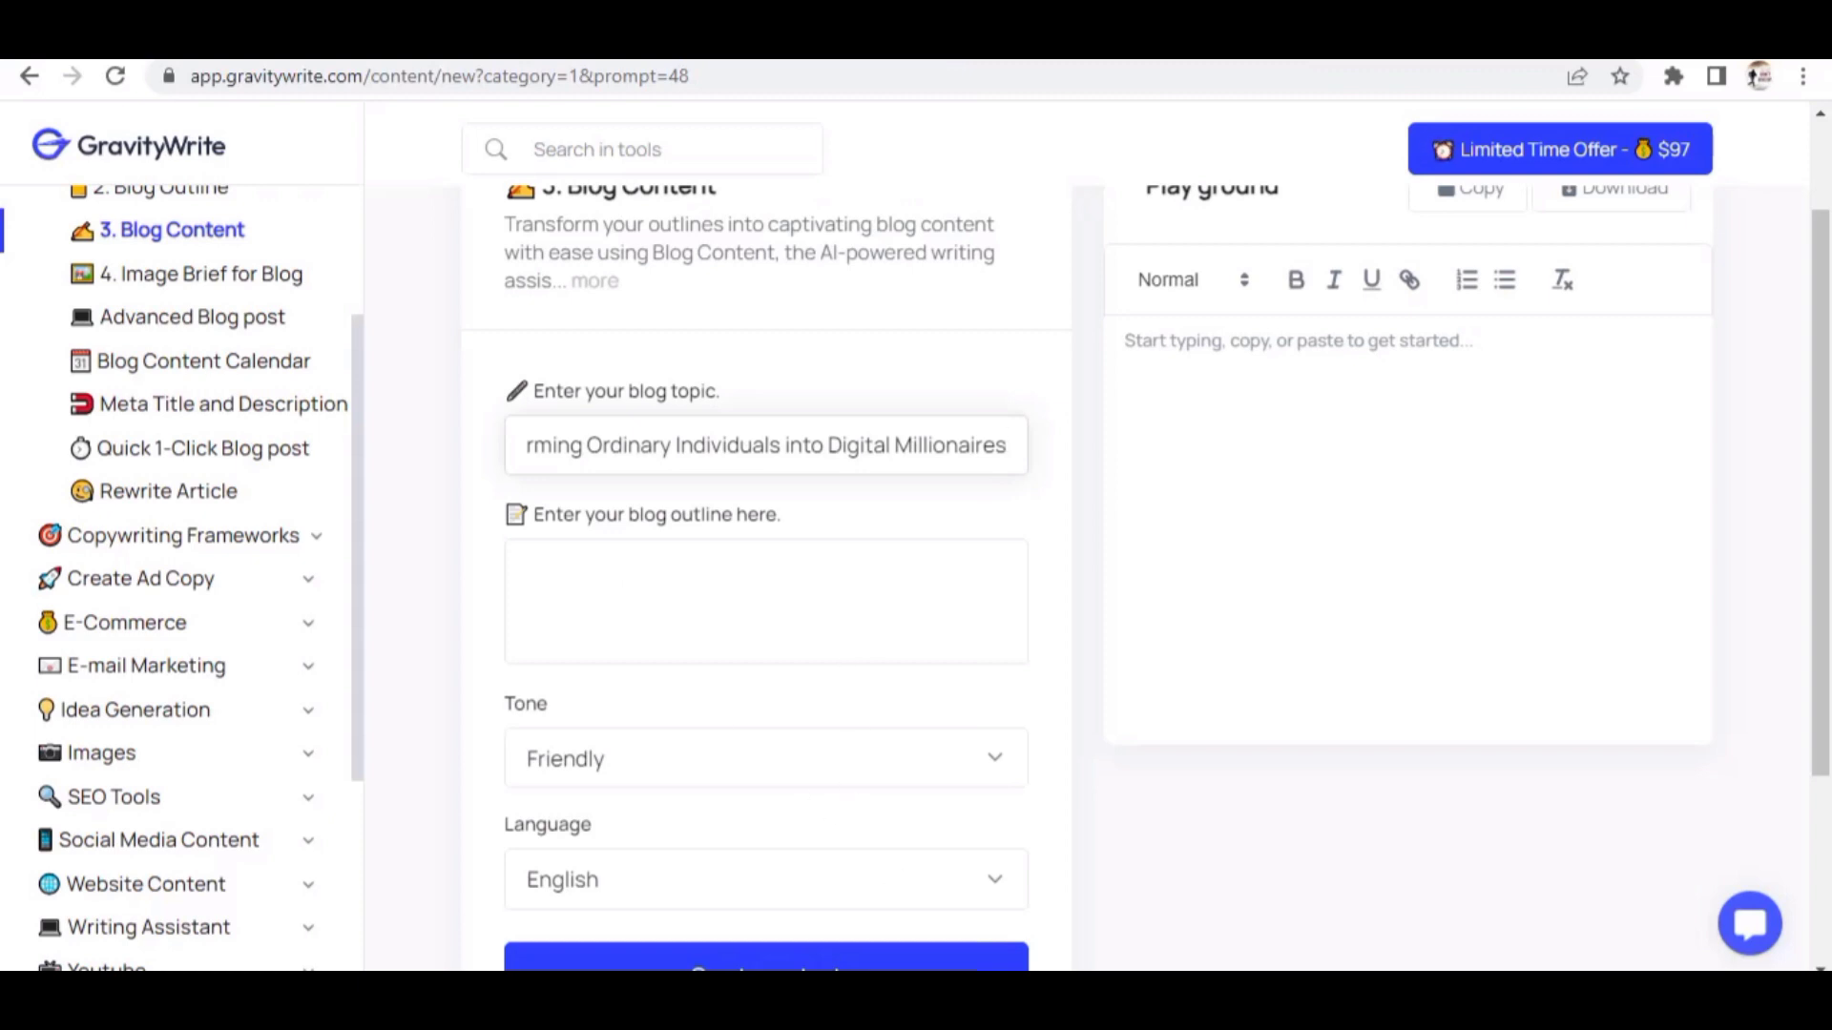
{"action": "key", "text": "alt+Tab"}
Copy the 'affiliate marketing jobs' keyword line from WordPad.
{"action": "left_click", "coordinate": [750, 391]}
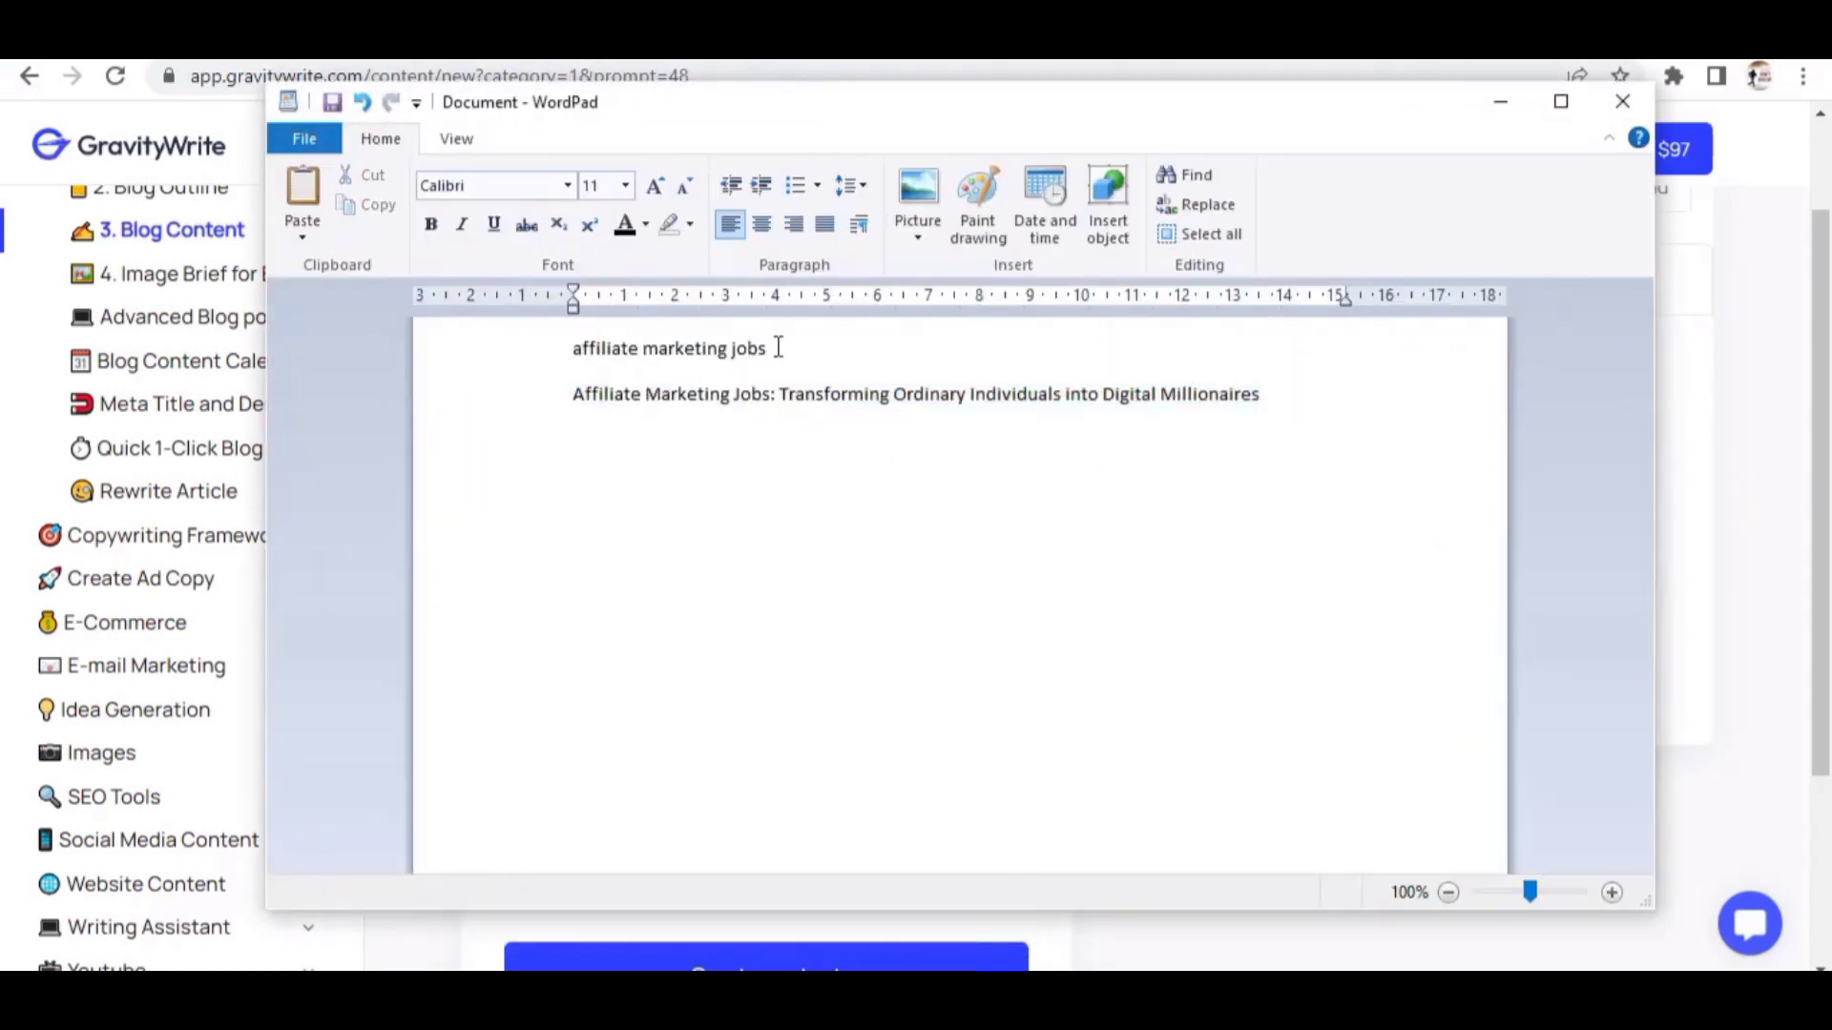
{"action": "left_click_drag", "start_coordinate": [778, 347], "coordinate": [608, 340]}
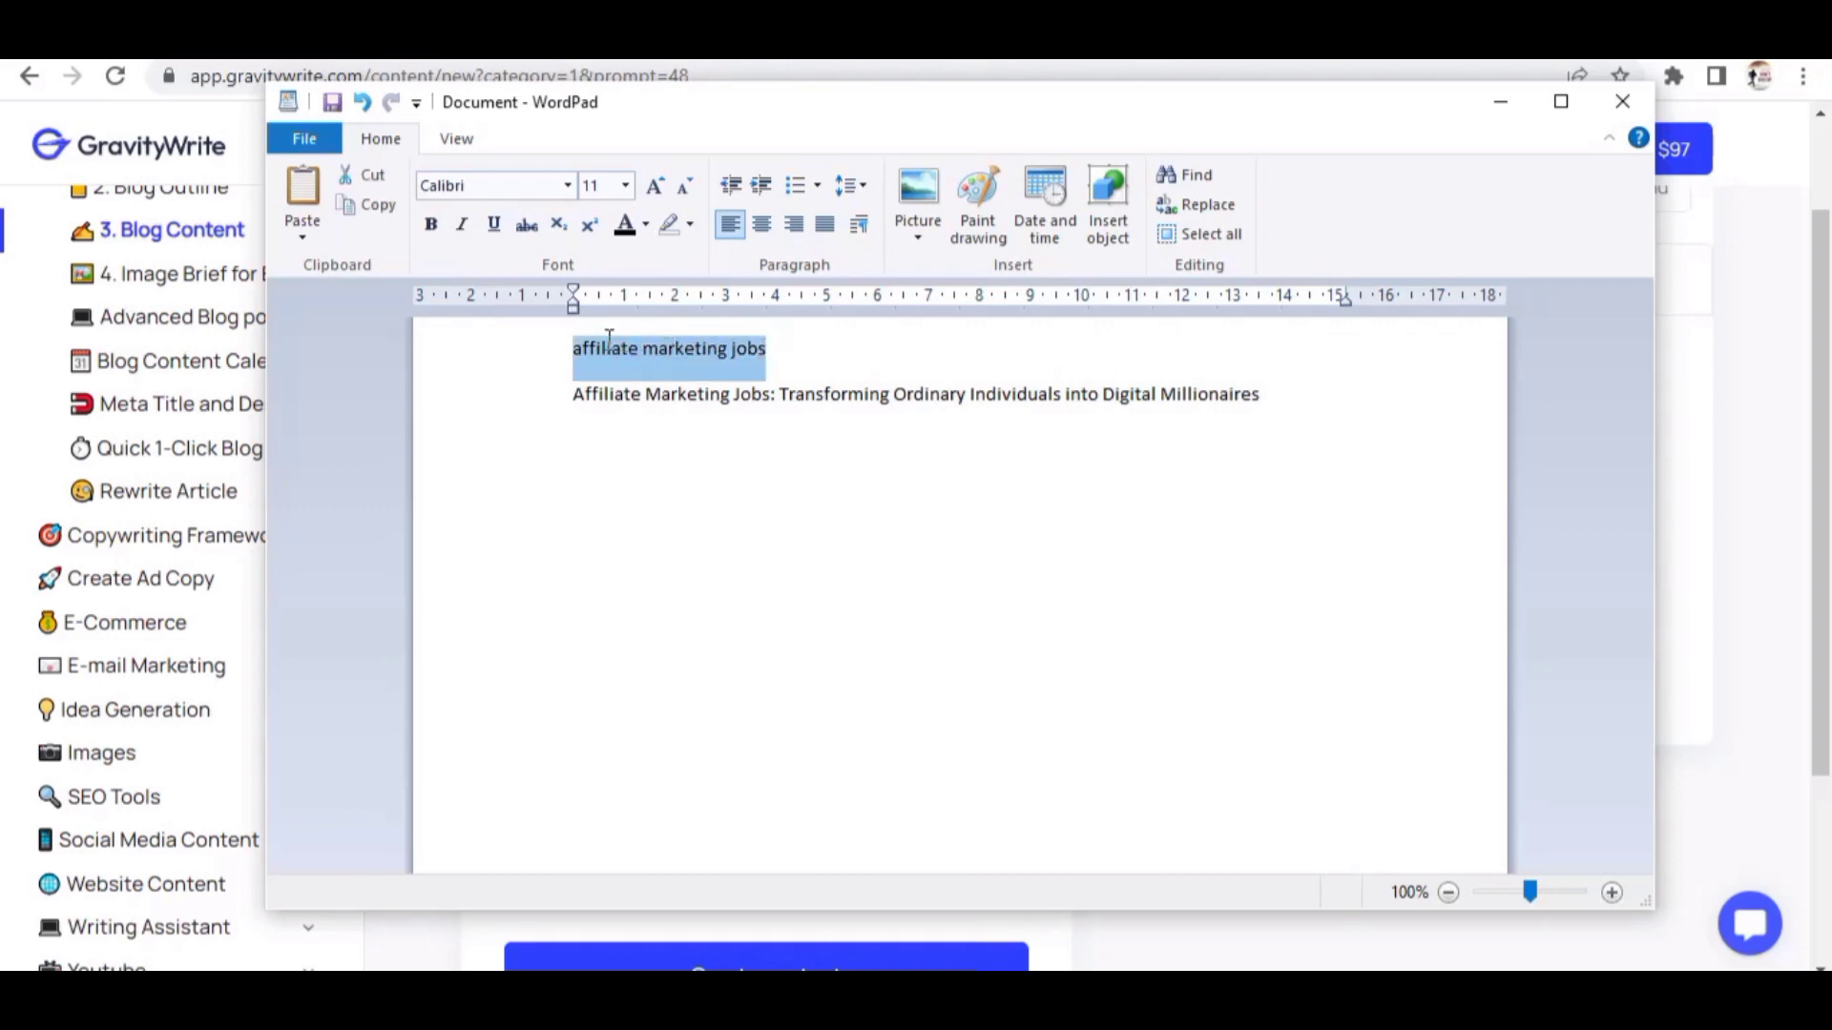
{"action": "right_click", "coordinate": [599, 353]}
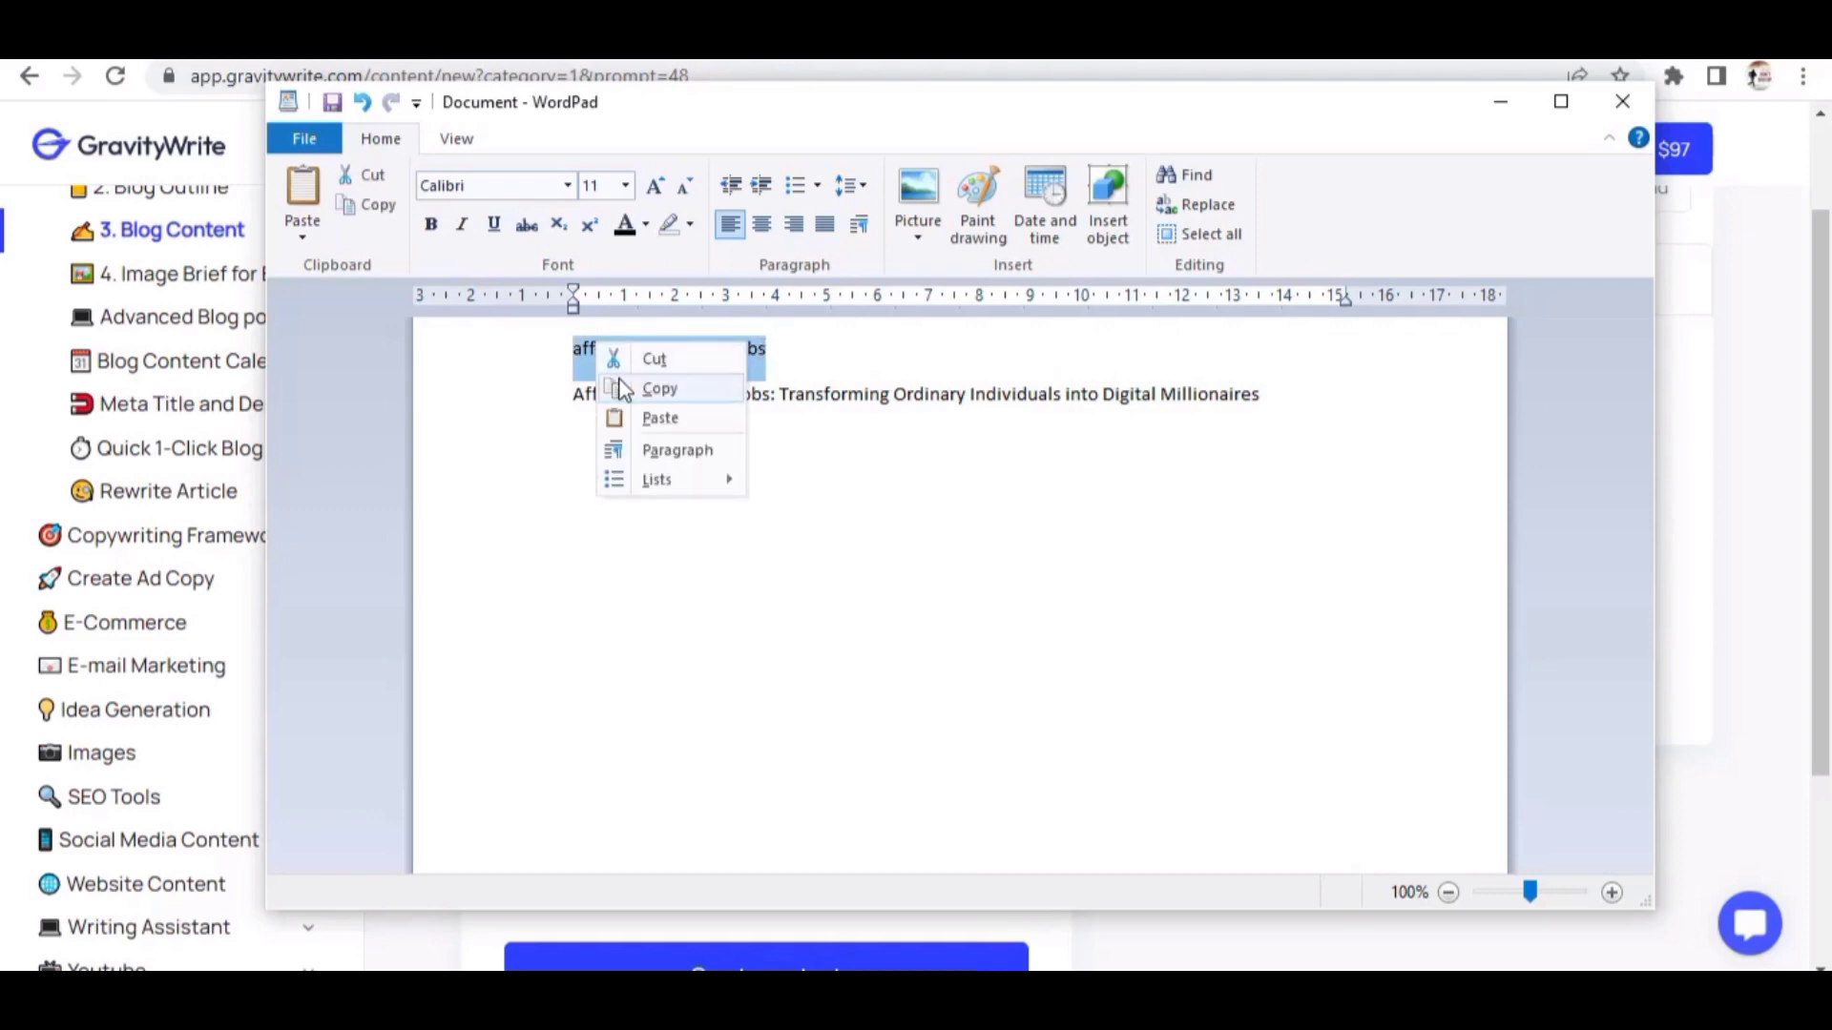
{"action": "left_click", "coordinate": [649, 388]}
{"action": "left_click", "coordinate": [1476, 118]}
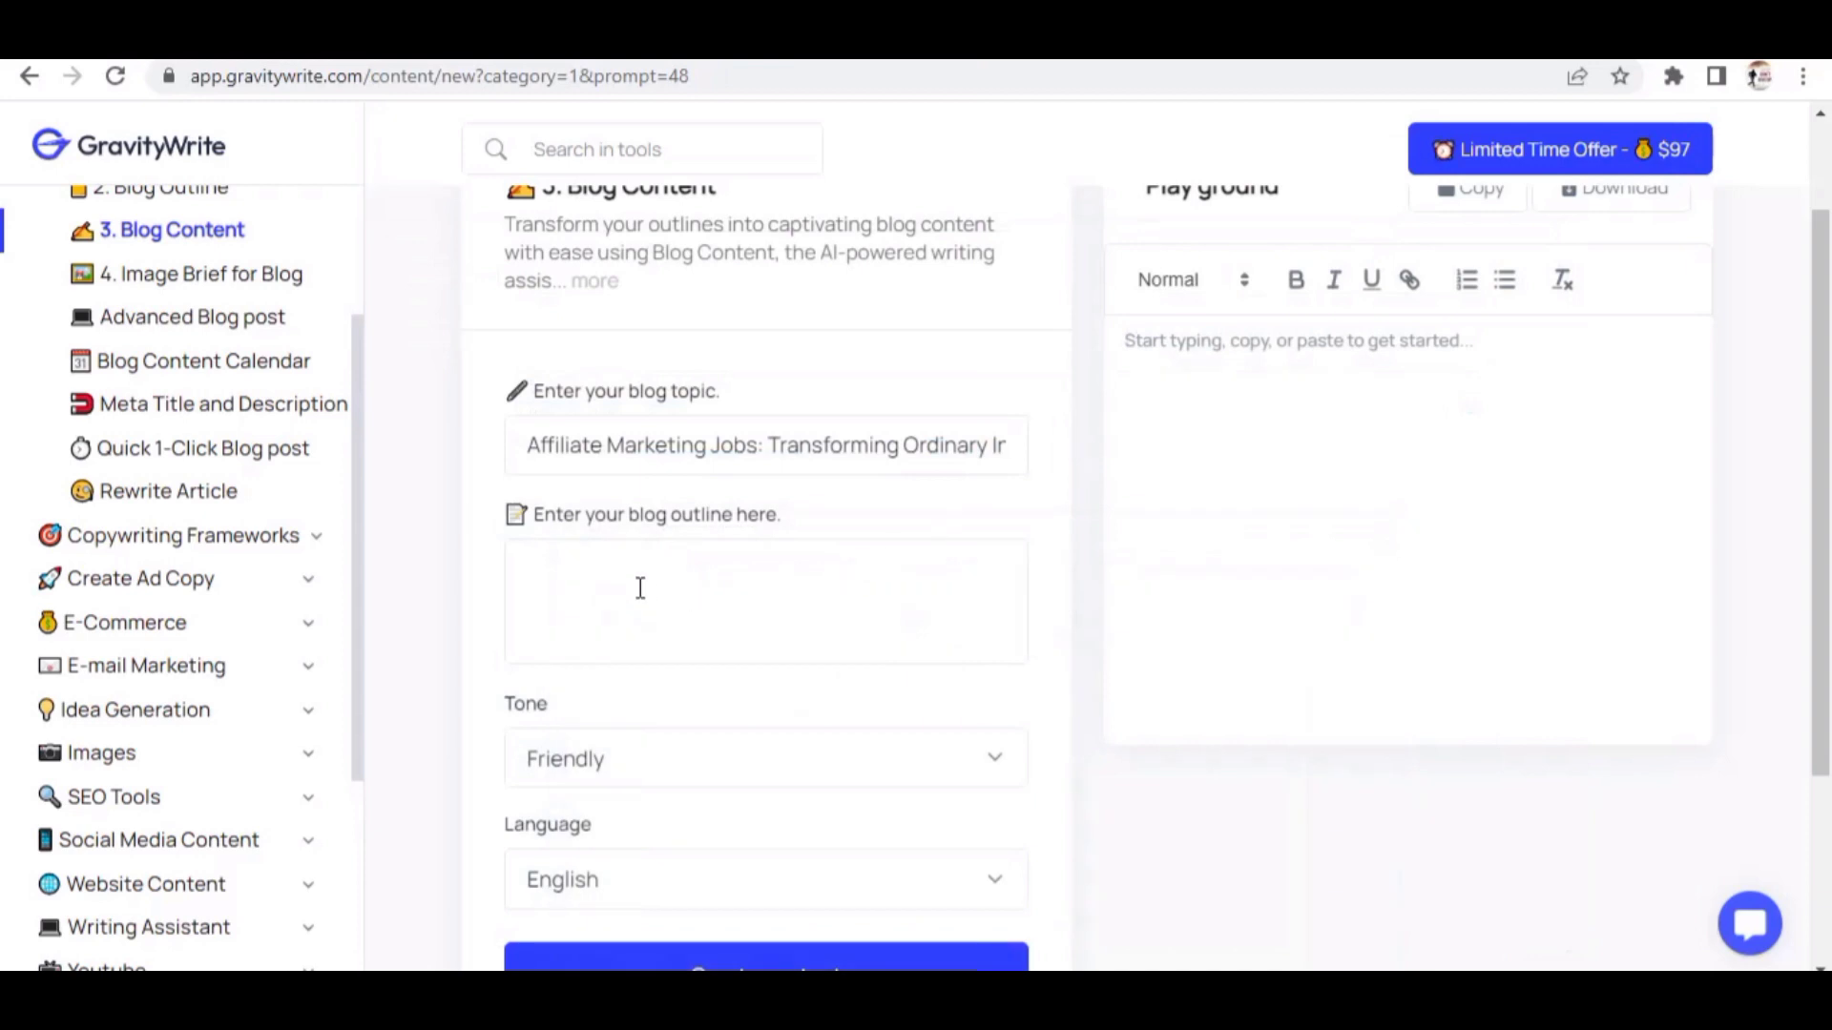
Paste 'affiliate marketing jobs' into the blog outline box, keeping the Friendly tone.
{"action": "right_click", "coordinate": [638, 585]}
{"action": "left_click", "coordinate": [704, 376]}
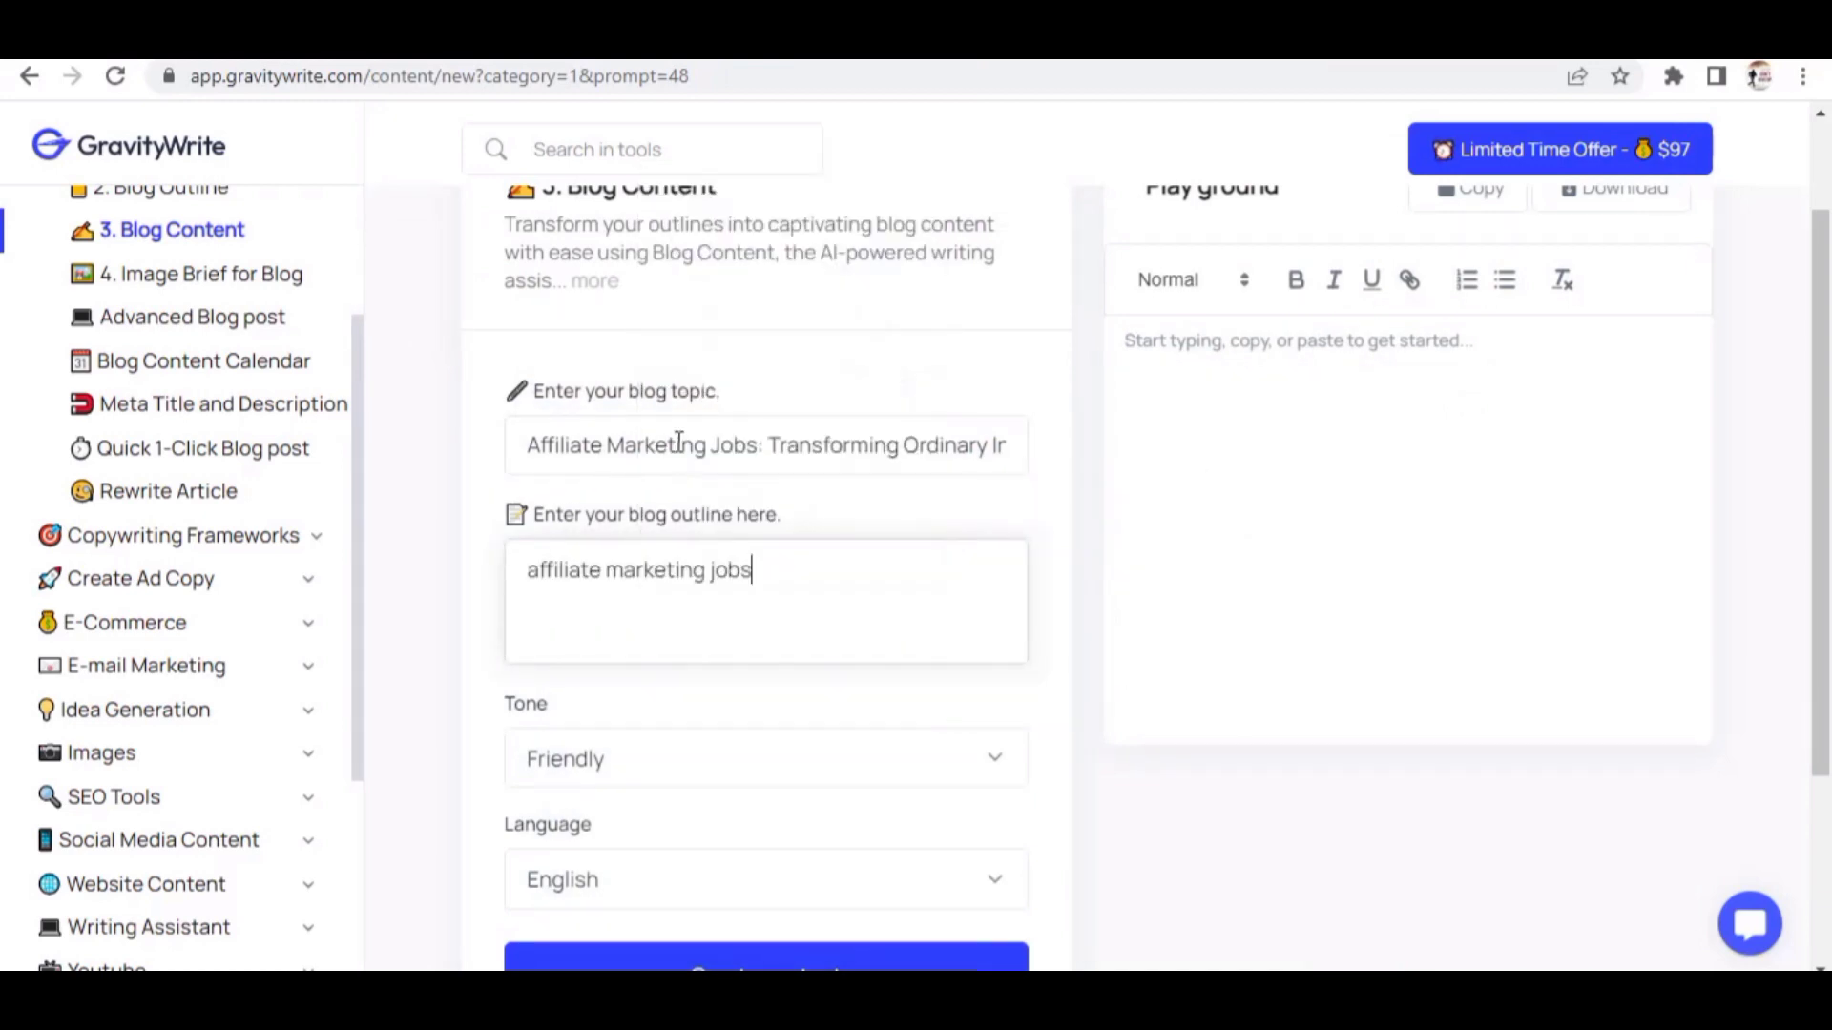
{"action": "left_click", "coordinate": [615, 778]}
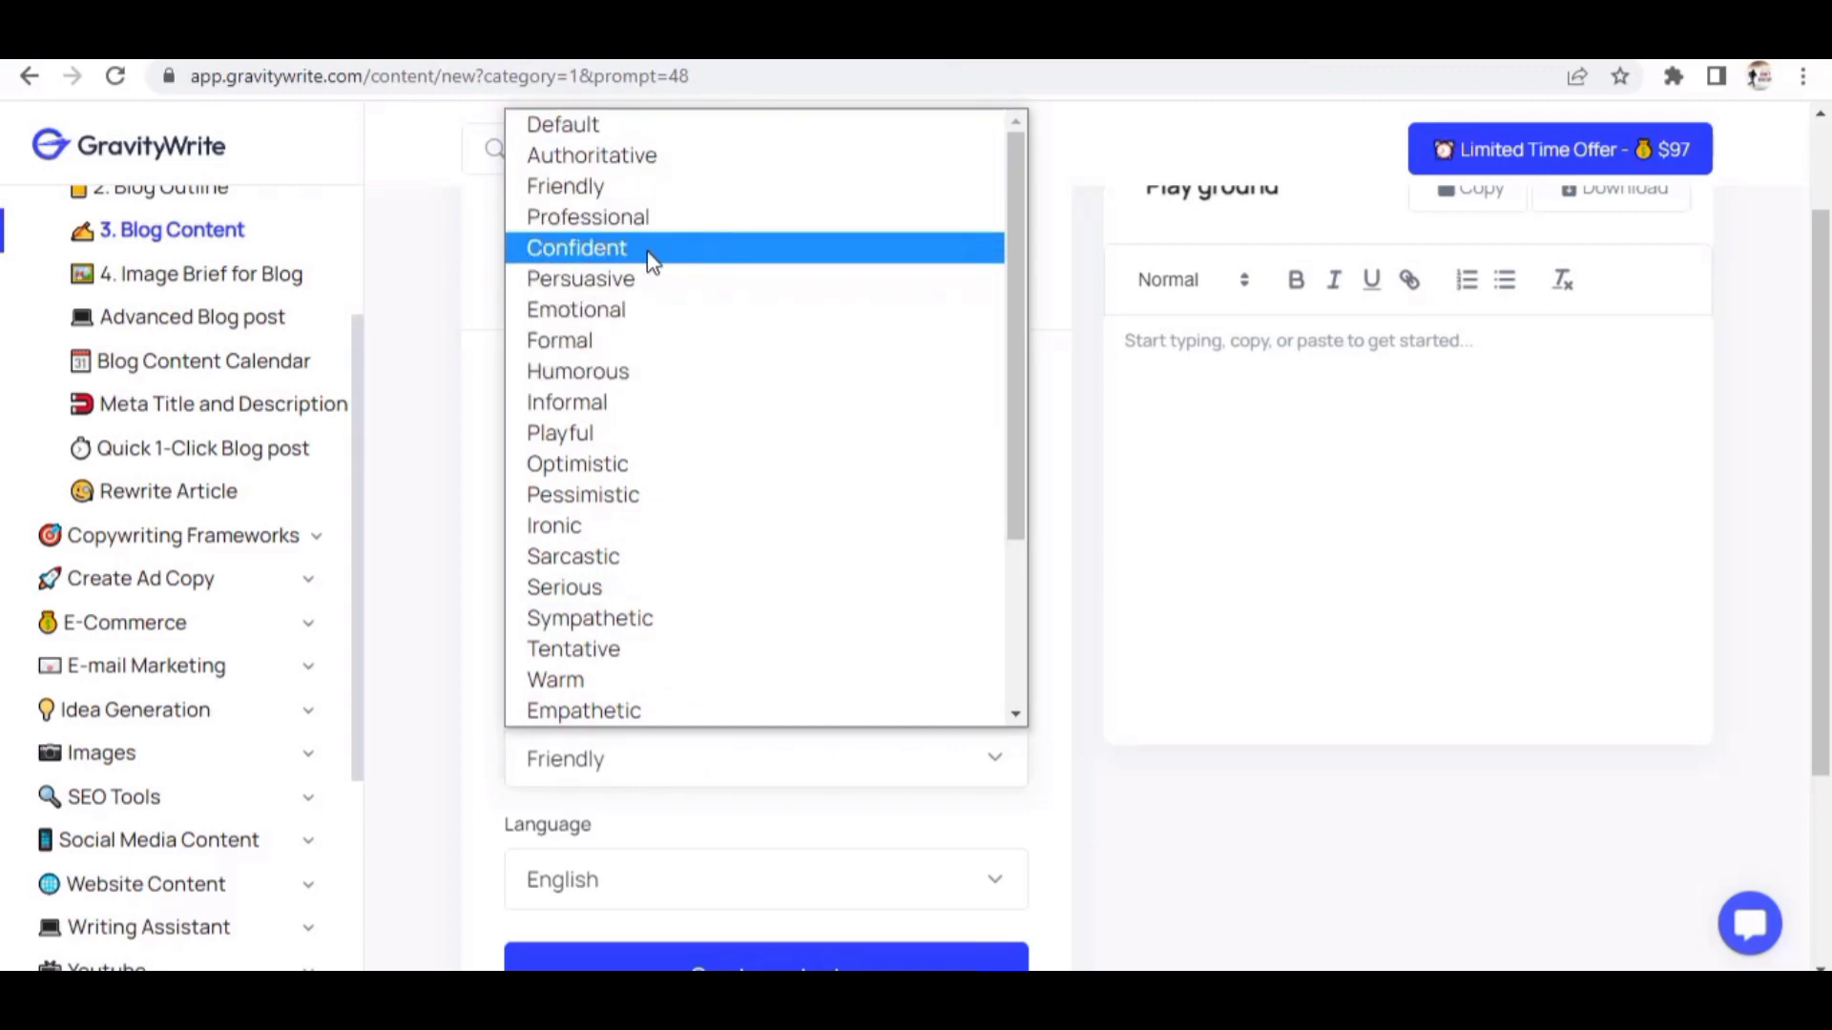
{"action": "left_click", "coordinate": [641, 197]}
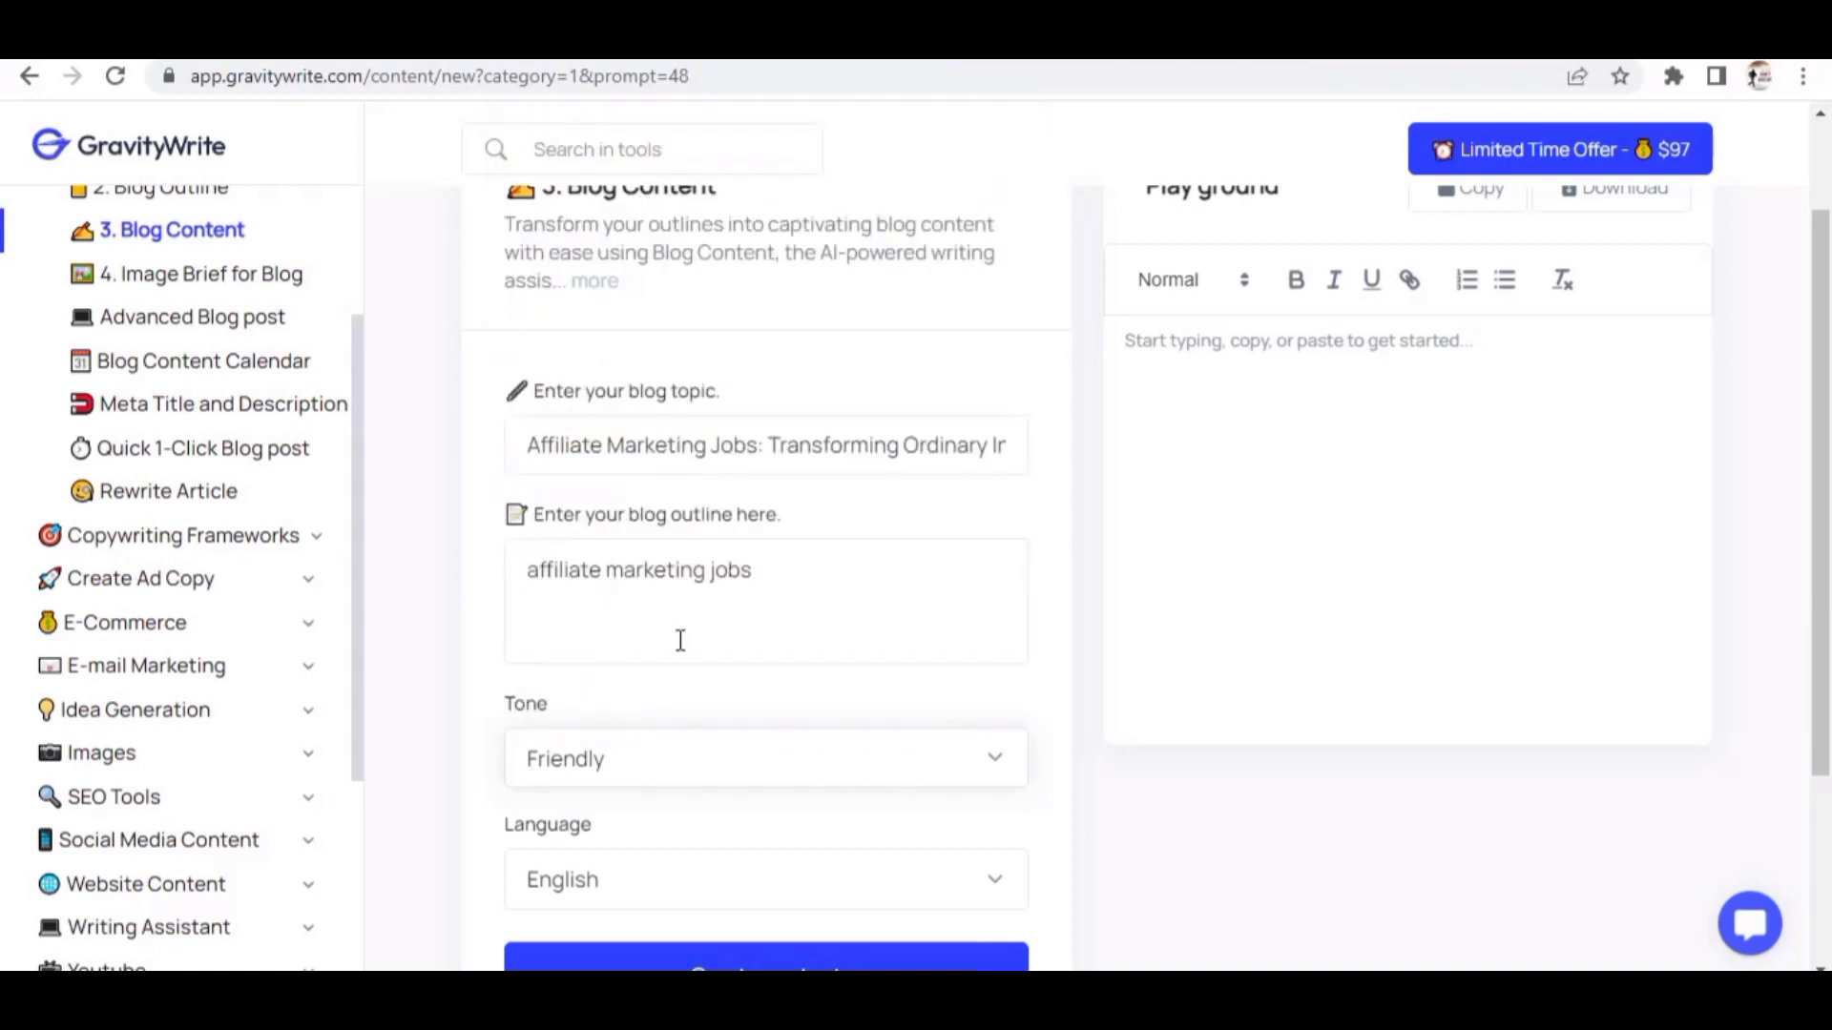
{"action": "scroll", "coordinate": [680, 640], "scroll_direction": "down", "scroll_amount": 2}
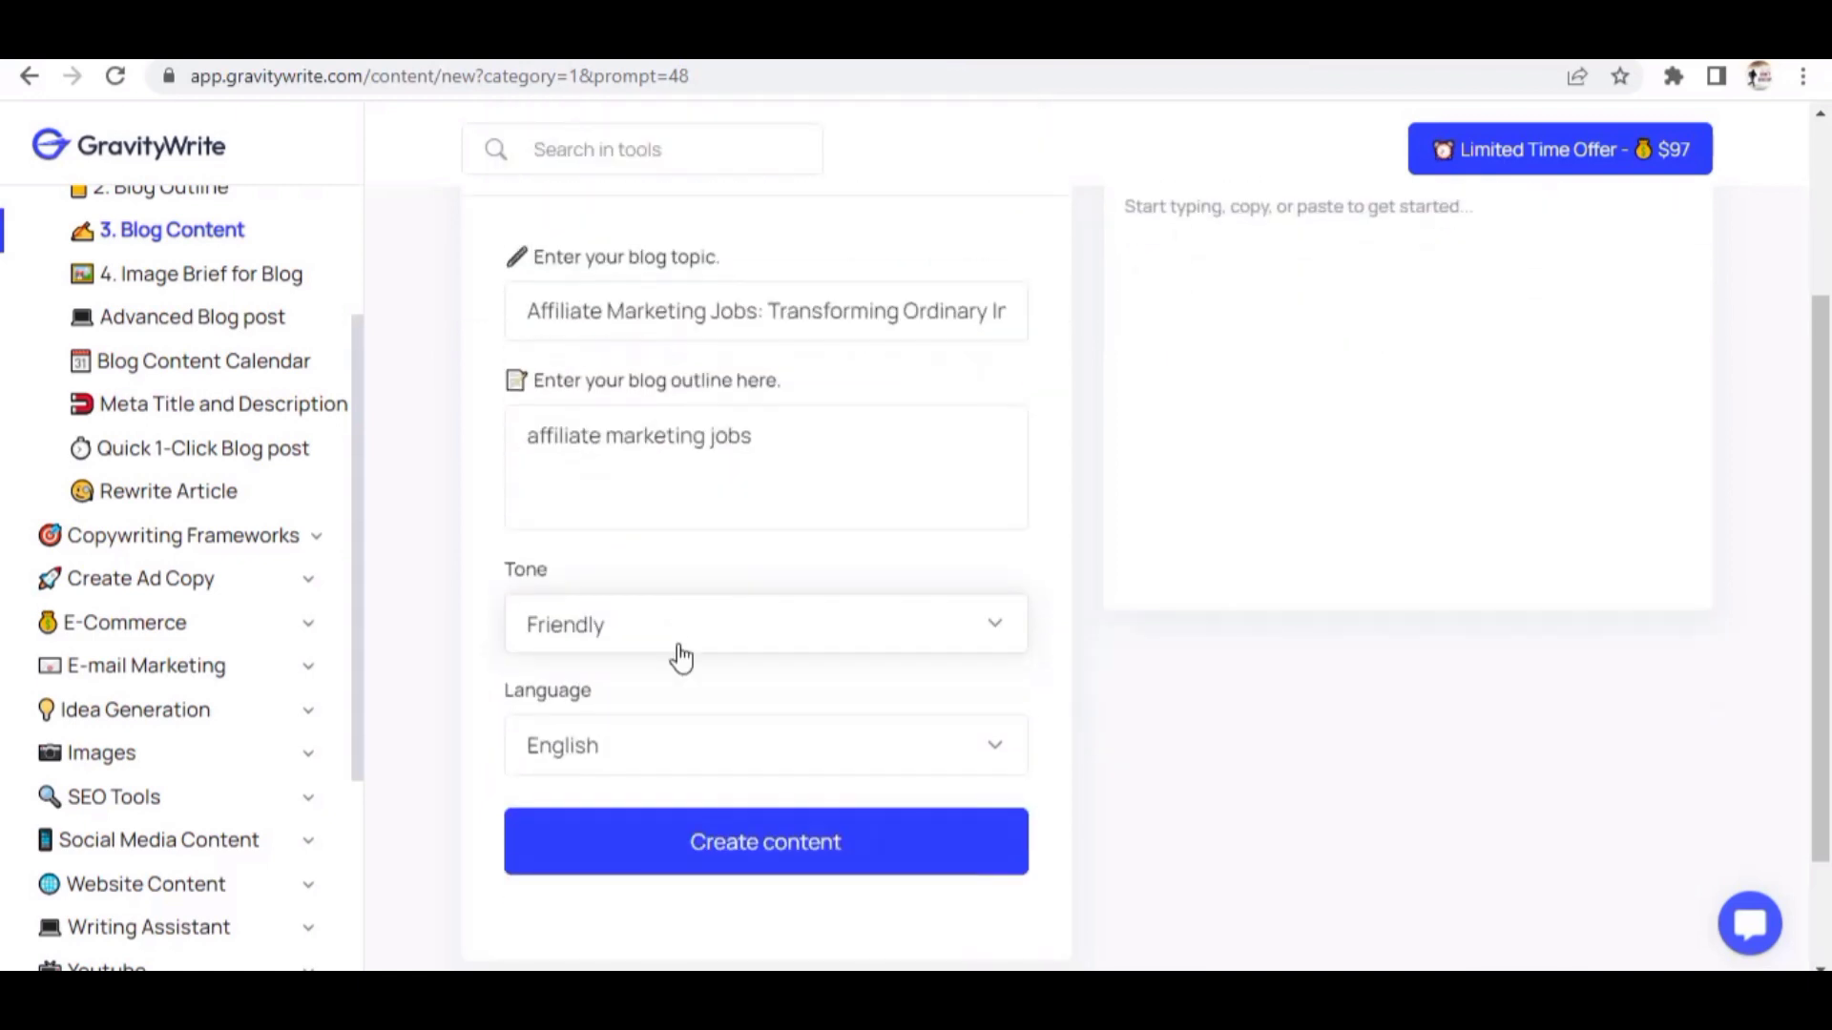
Generate the Affiliate Marketing Jobs article and review it from Introduction to Conclusion.
{"action": "left_click", "coordinate": [799, 859]}
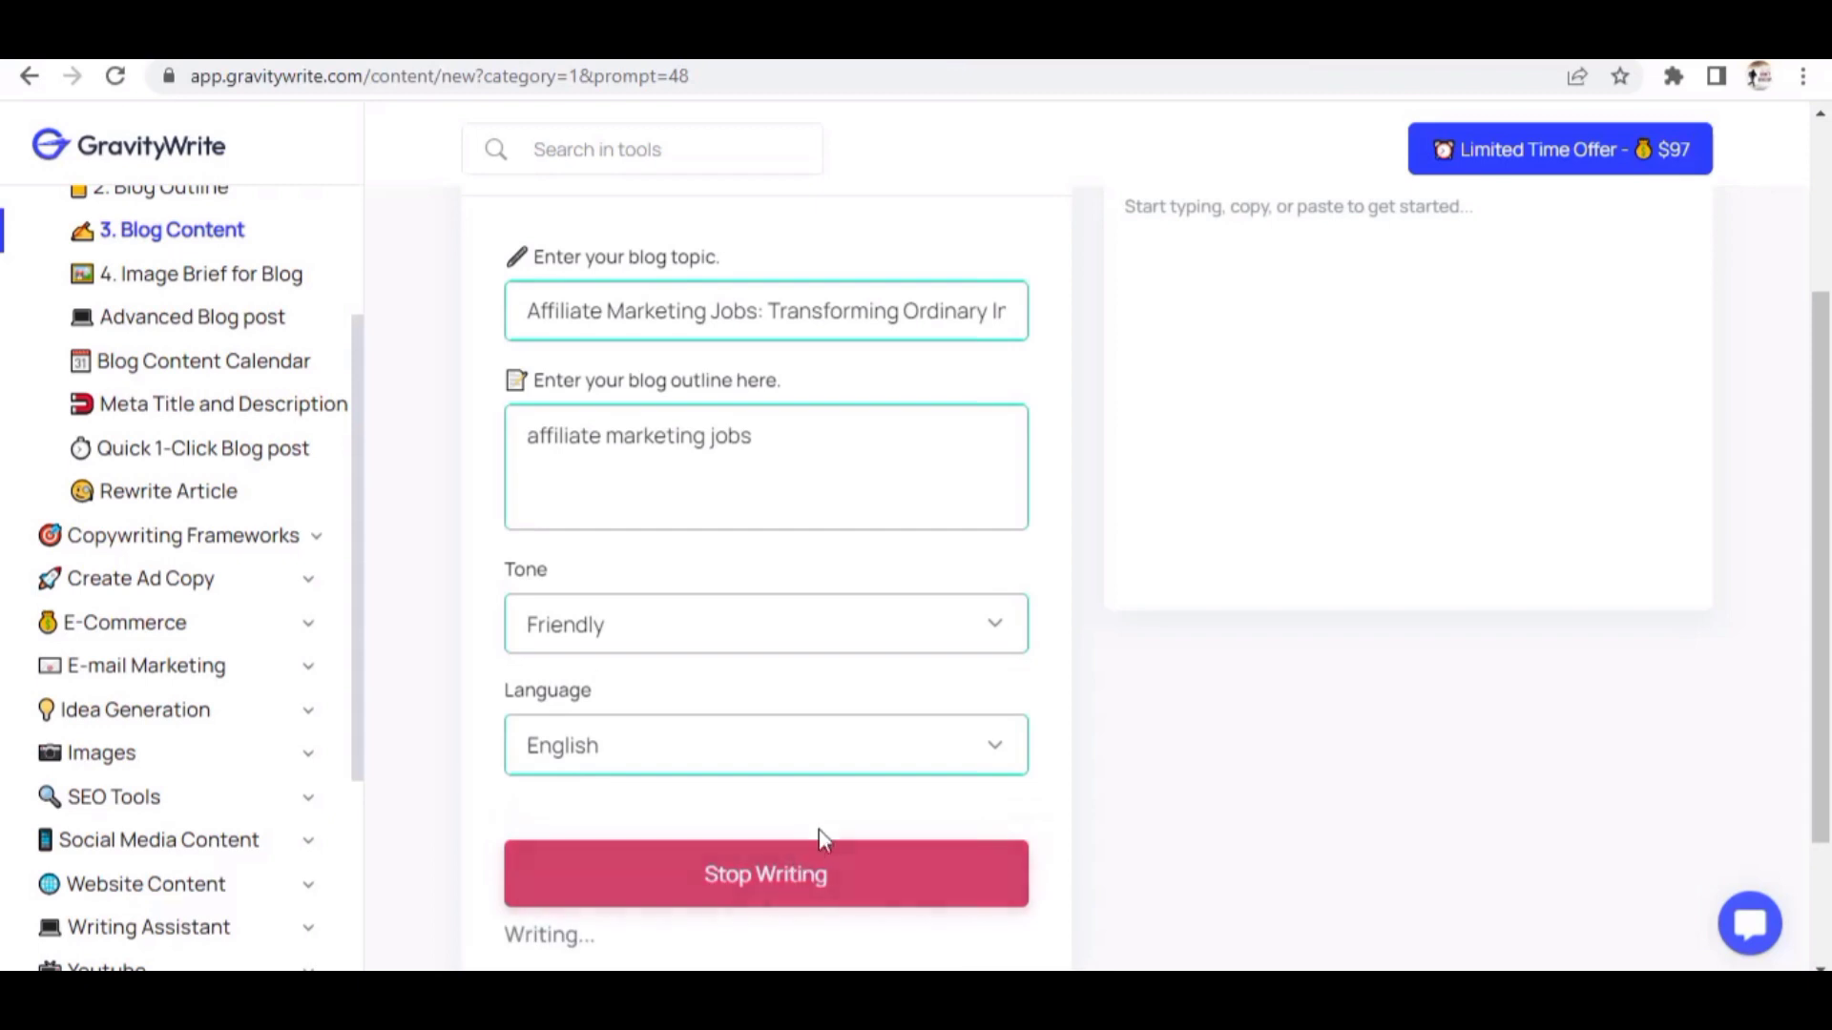
{"action": "scroll", "coordinate": [1124, 738], "scroll_direction": "up", "scroll_amount": 4}
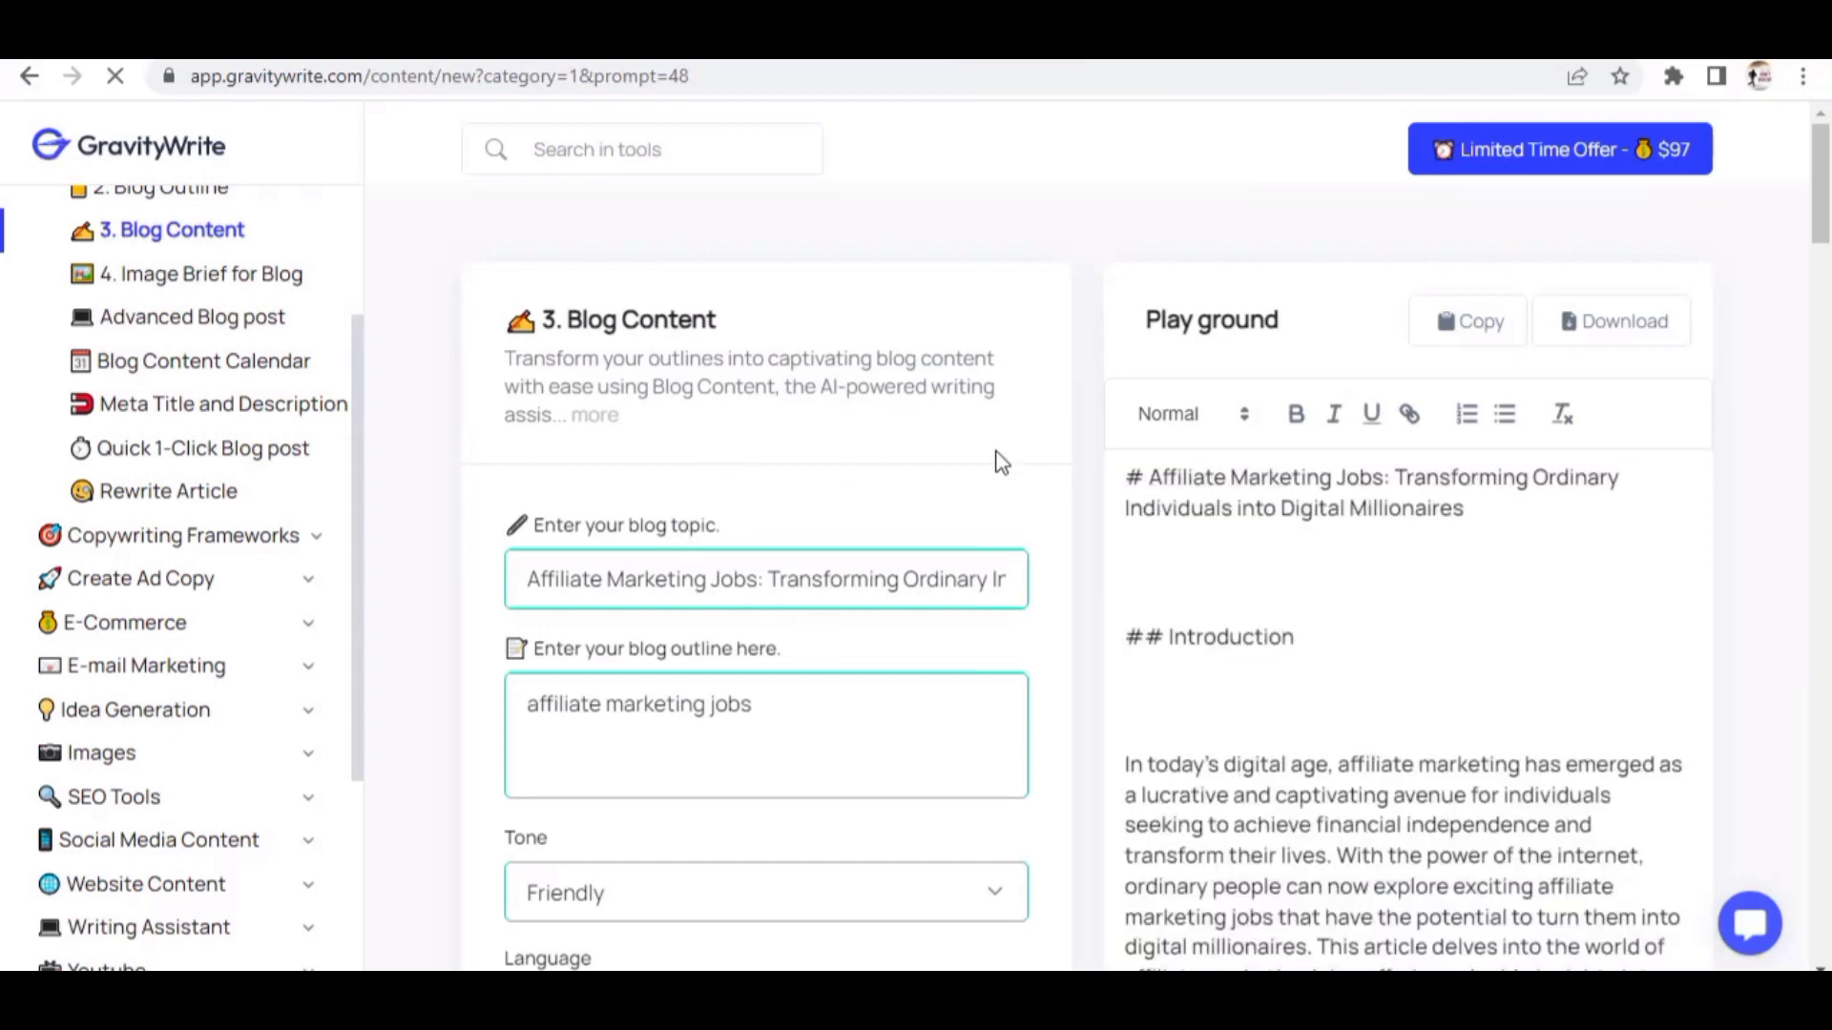
{"action": "scroll", "coordinate": [469, 668], "scroll_direction": "down", "scroll_amount": 1}
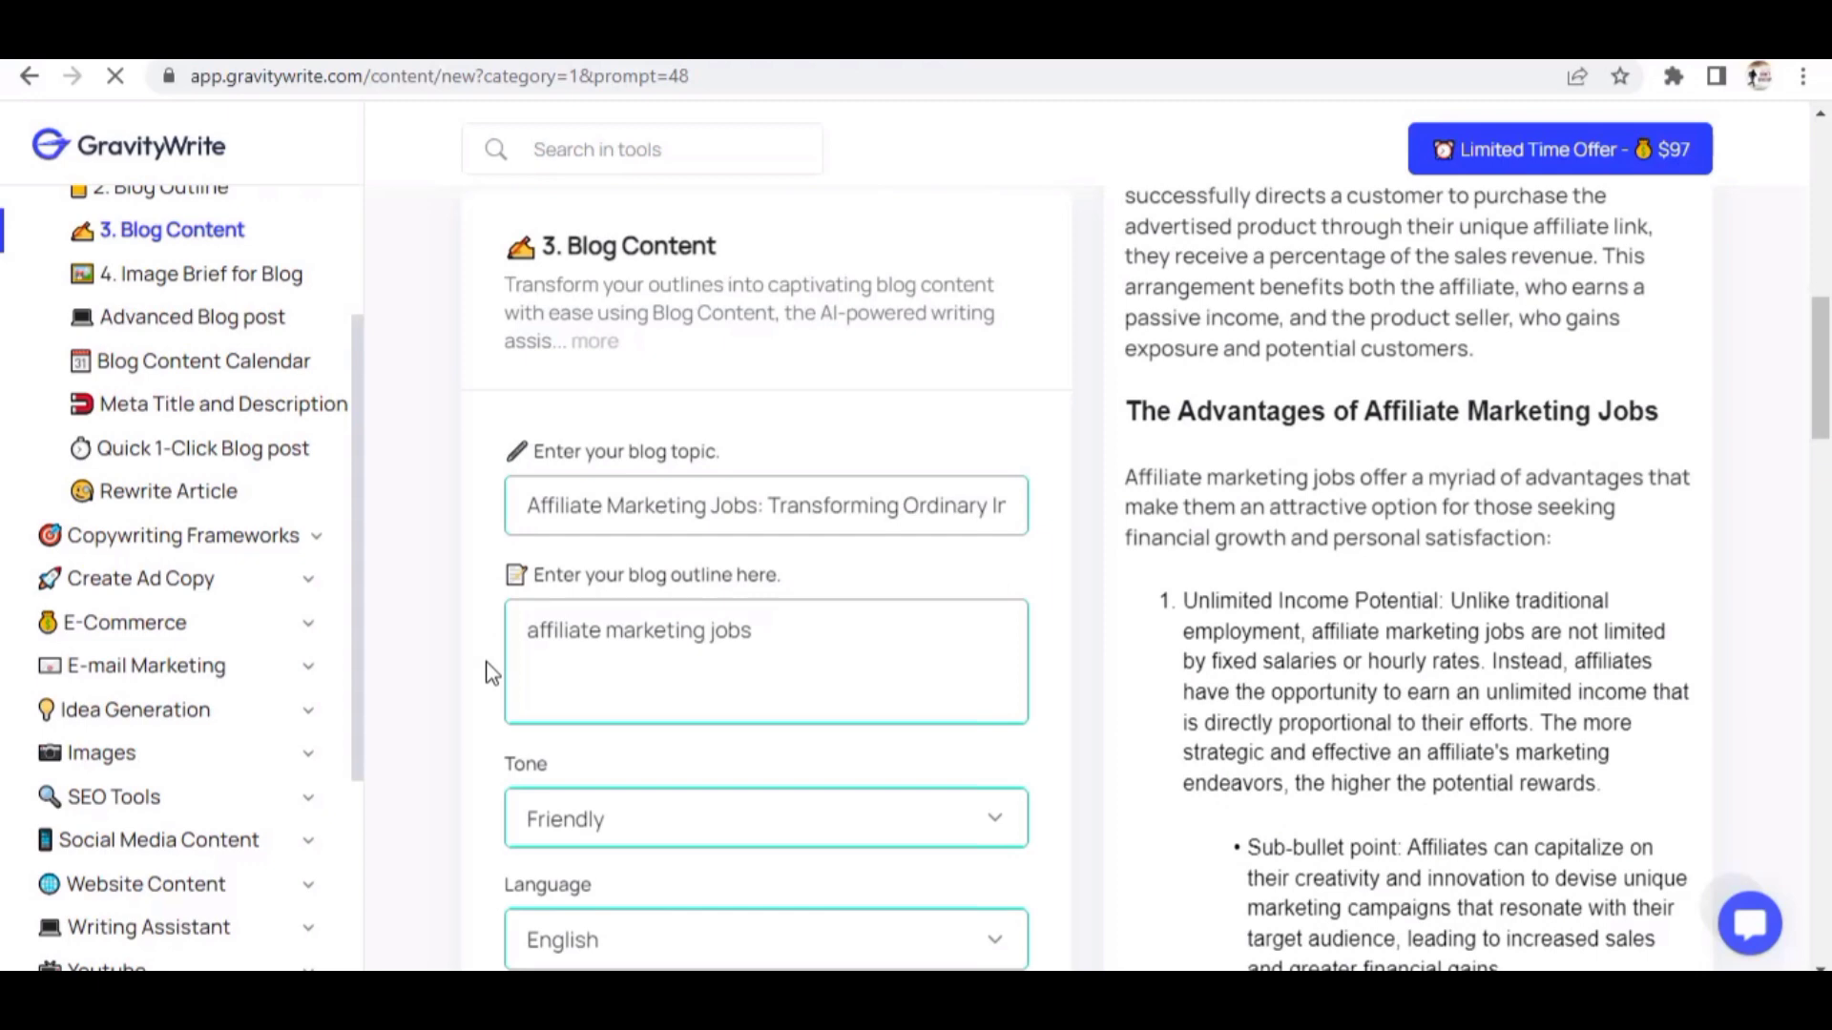
{"action": "scroll", "coordinate": [692, 725], "scroll_direction": "down", "scroll_amount": 3}
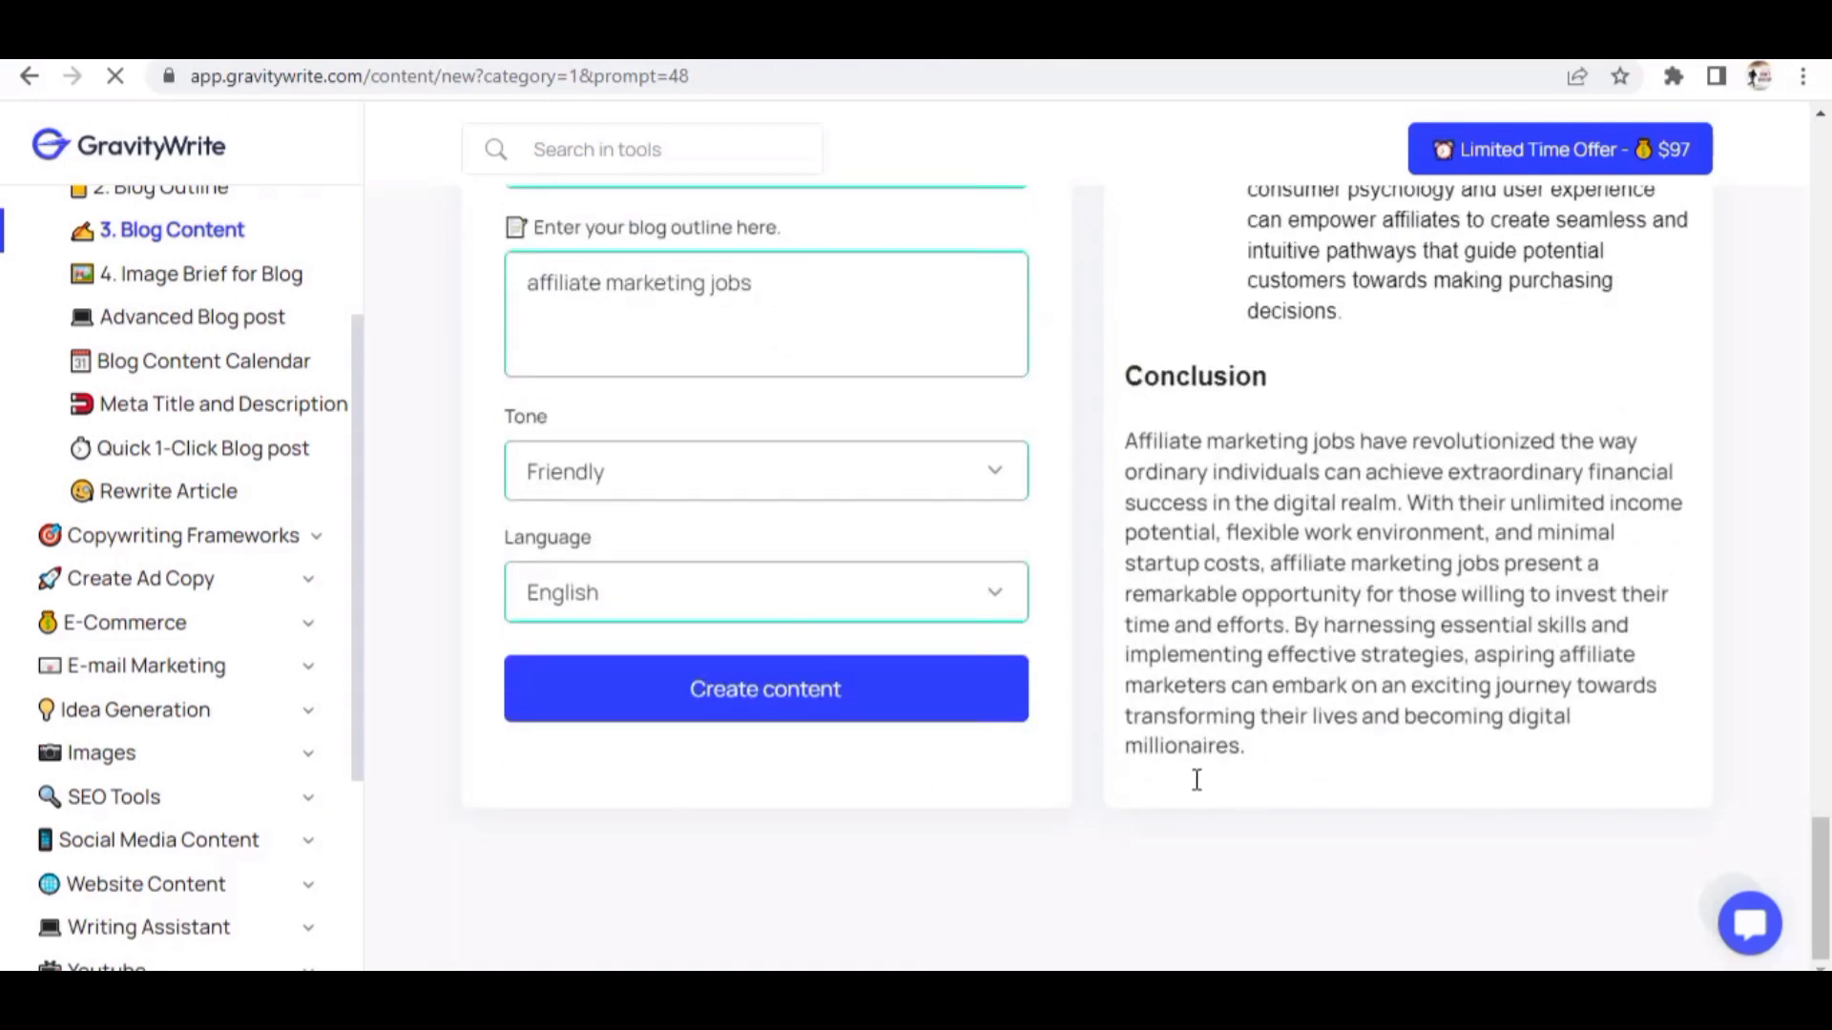
{"action": "scroll", "coordinate": [1463, 694], "scroll_direction": "up", "scroll_amount": 10}
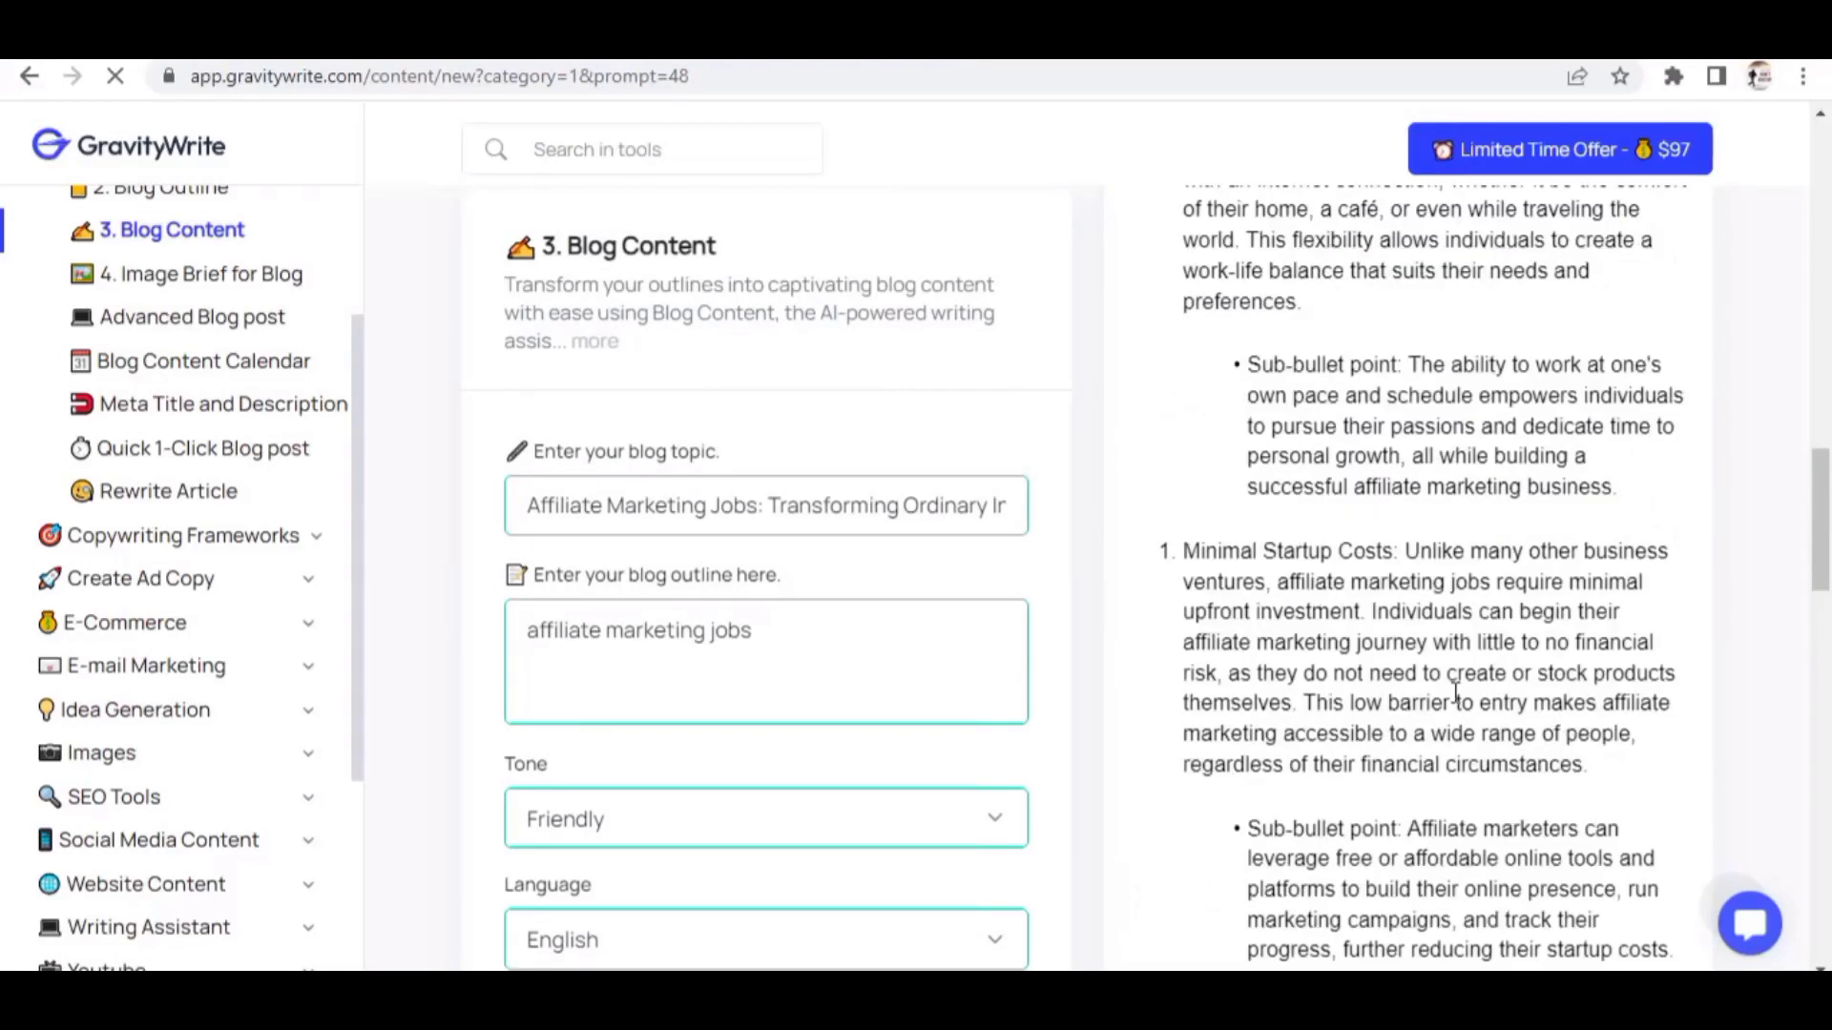
{"action": "scroll", "coordinate": [1362, 570], "scroll_direction": "up", "scroll_amount": 10}
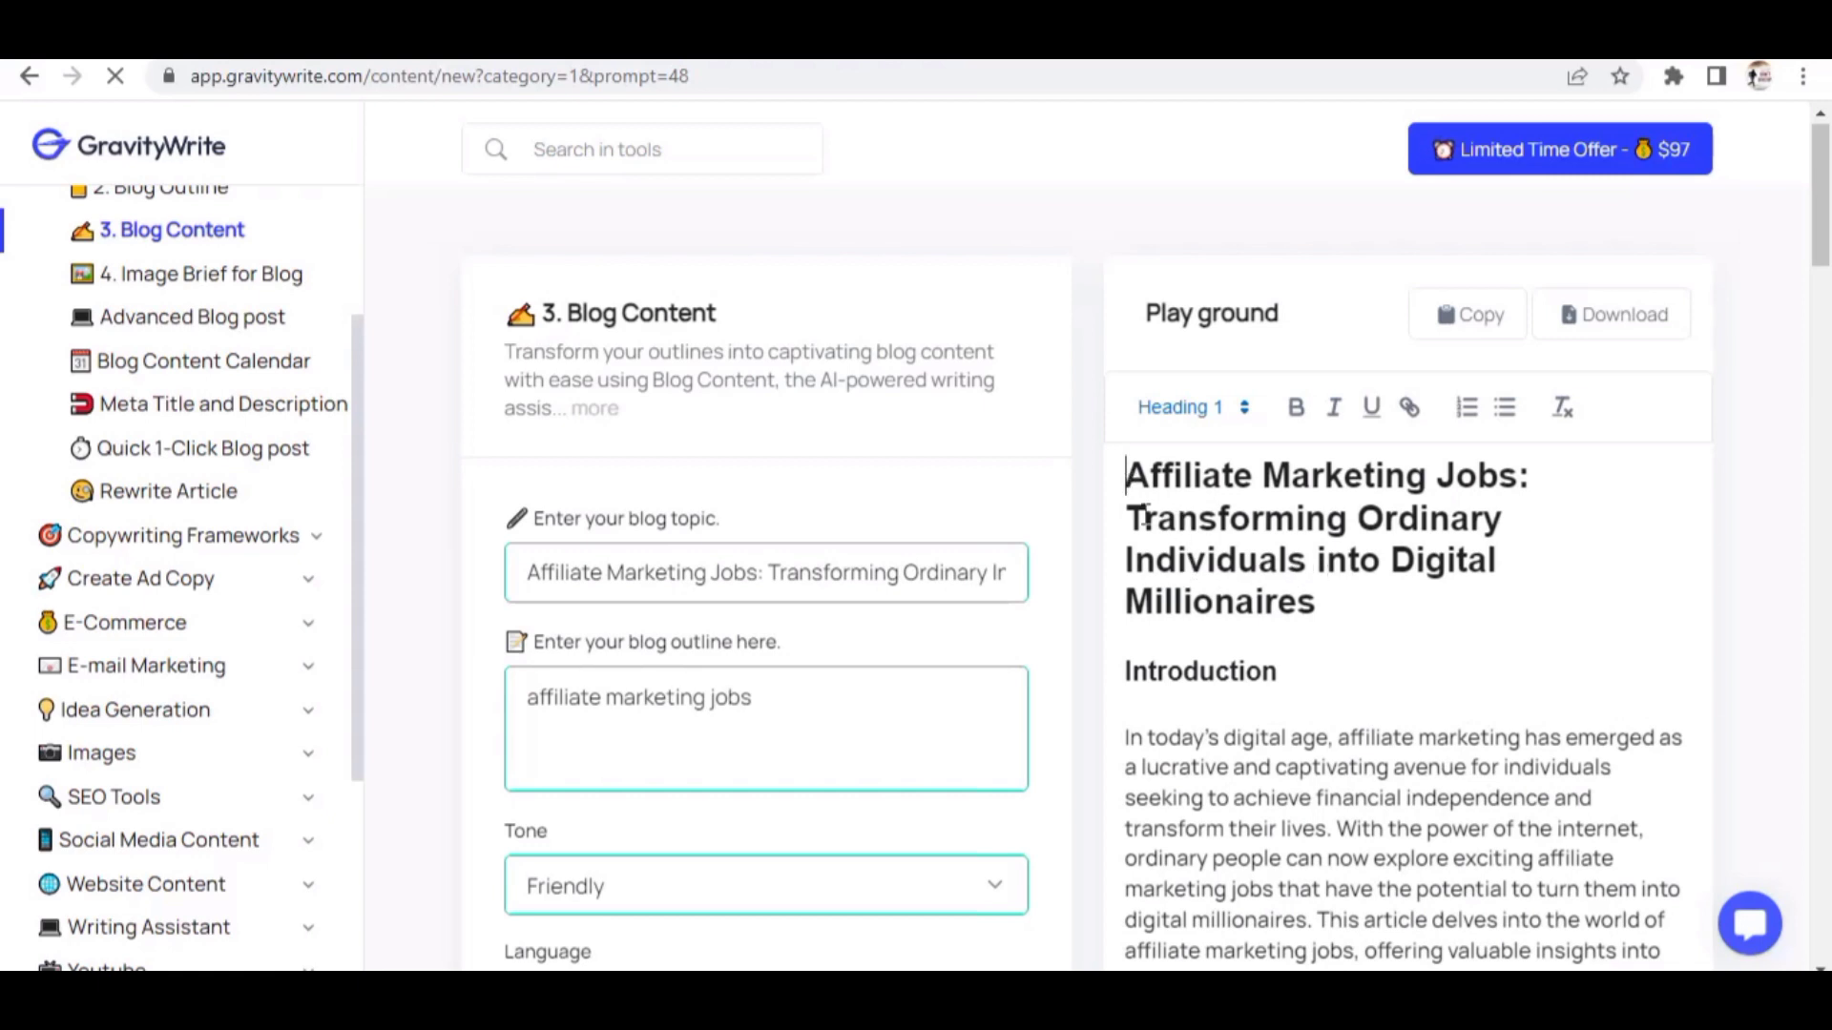
Copy the whole generated article, then delete WordPad's keyword and title lines.
{"action": "left_click_drag", "start_coordinate": [1128, 477], "coordinate": [1635, 785]}
{"action": "right_click", "coordinate": [1374, 463]}
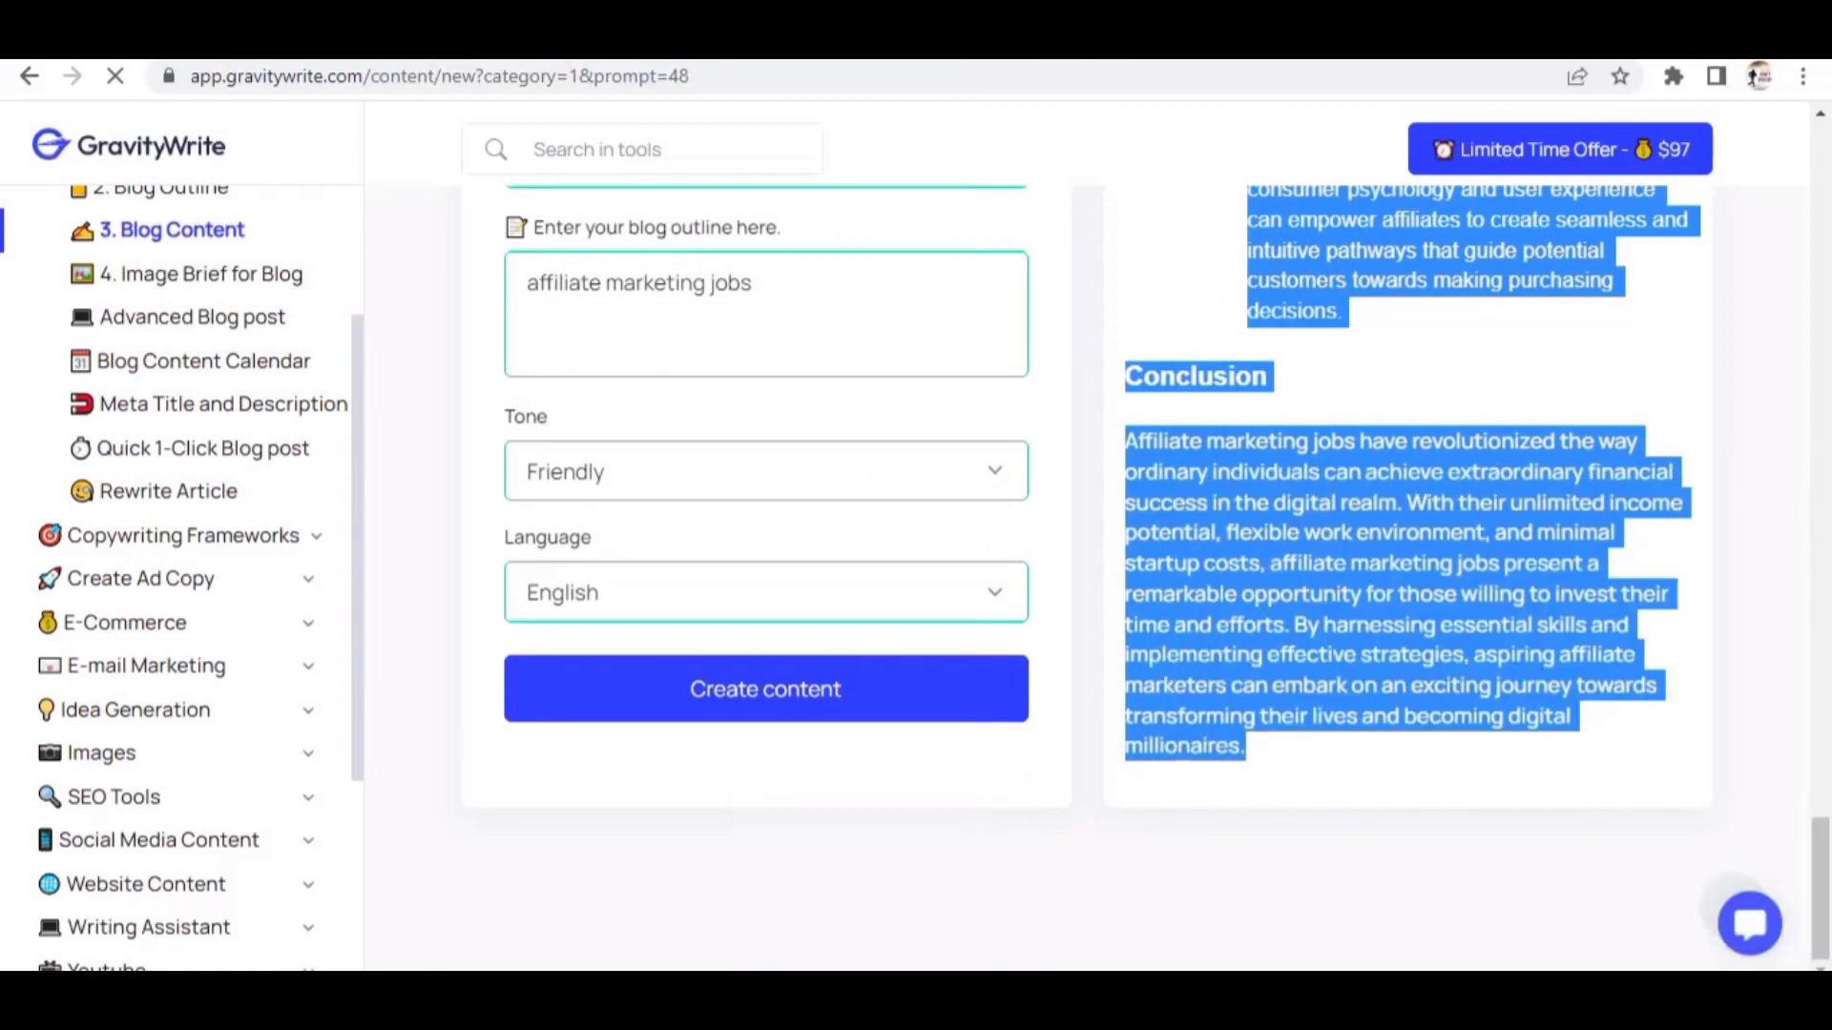
{"action": "key", "text": "alt+Tab"}
{"action": "left_click_drag", "start_coordinate": [1251, 401], "coordinate": [631, 357]}
{"action": "key", "text": "Delete"}
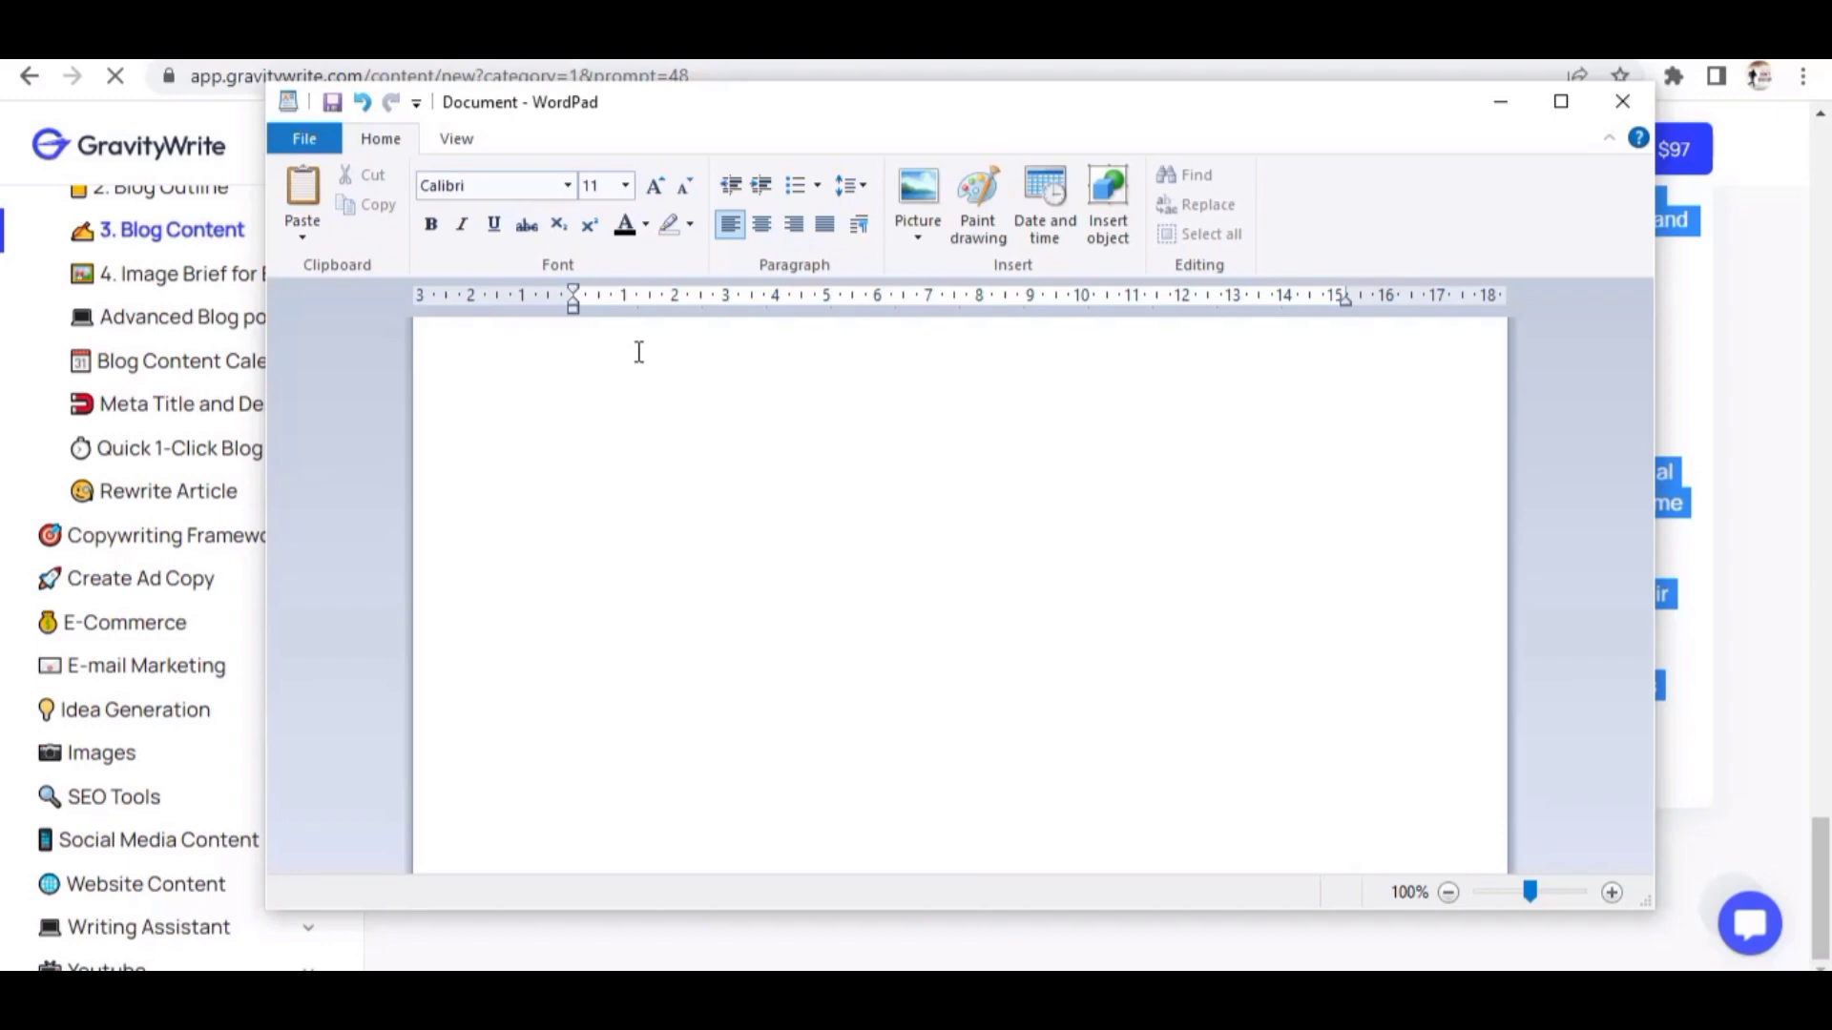
Paste the copied article into the empty WordPad document.
{"action": "right_click", "coordinate": [637, 352]}
{"action": "left_click", "coordinate": [702, 427]}
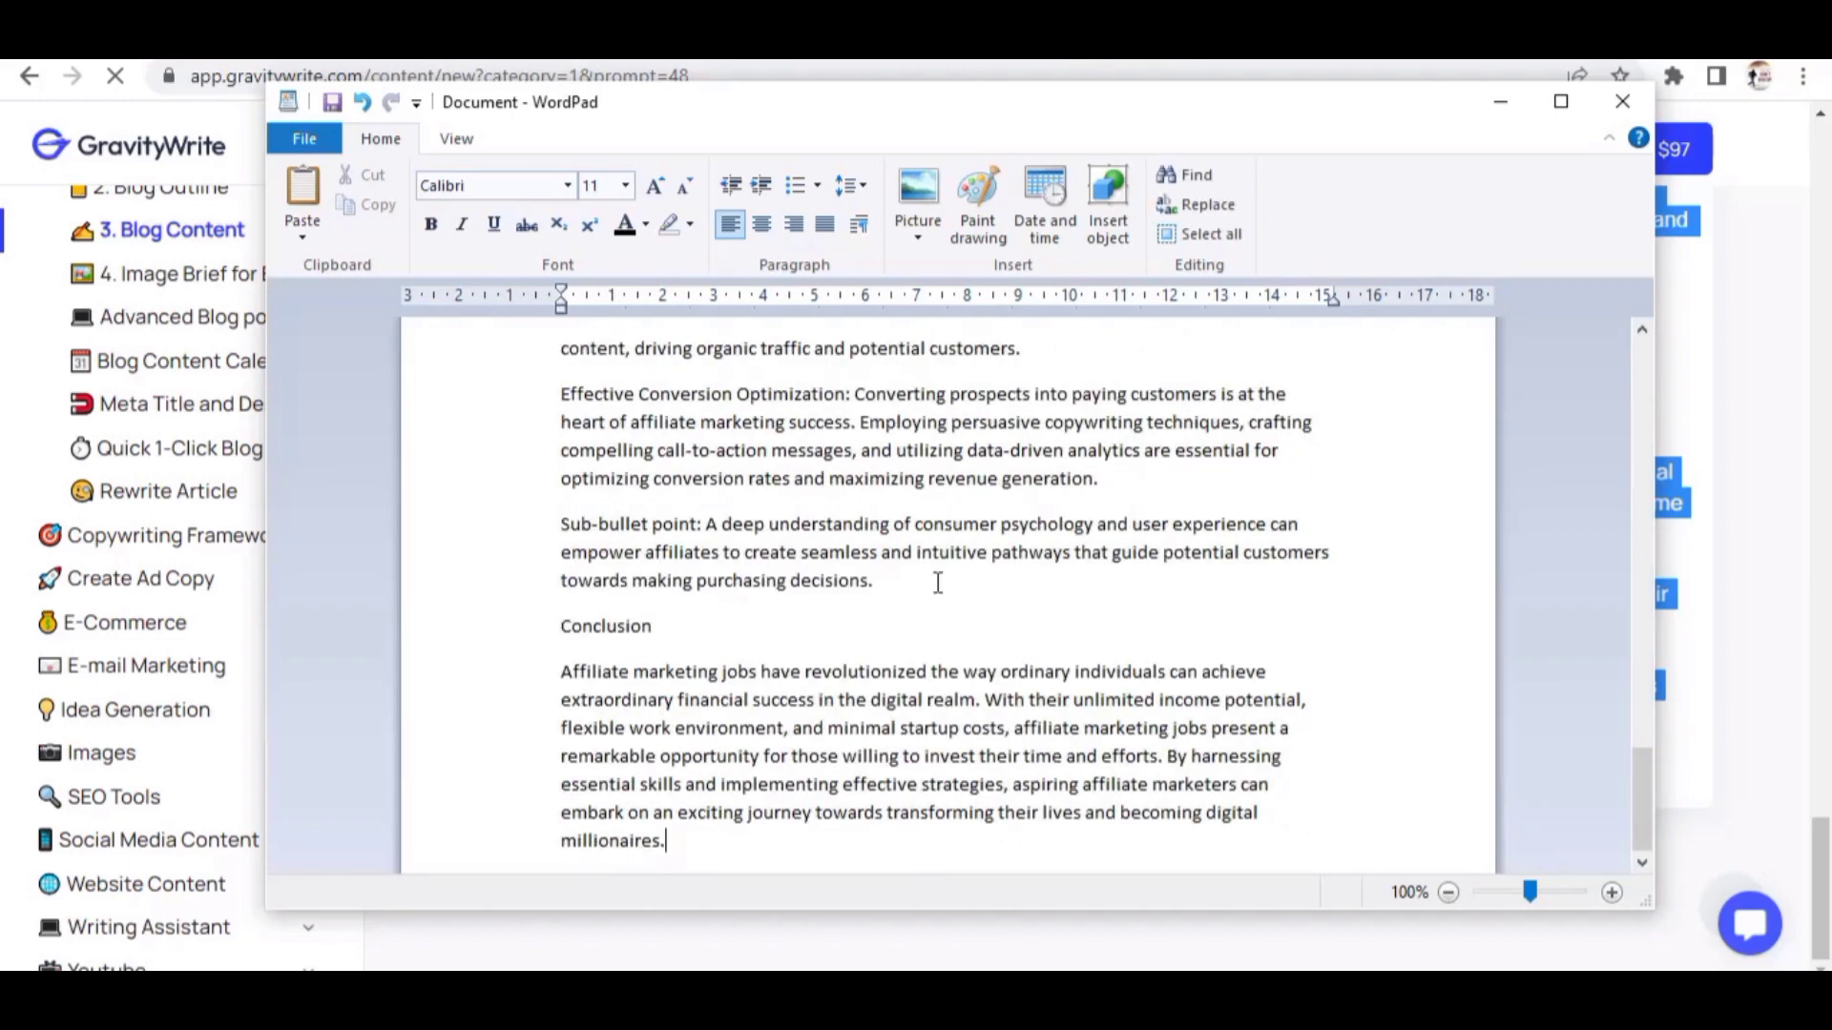
{"action": "scroll", "coordinate": [935, 587], "scroll_direction": "up", "scroll_amount": 10}
{"action": "scroll", "coordinate": [929, 599], "scroll_direction": "up", "scroll_amount": 10}
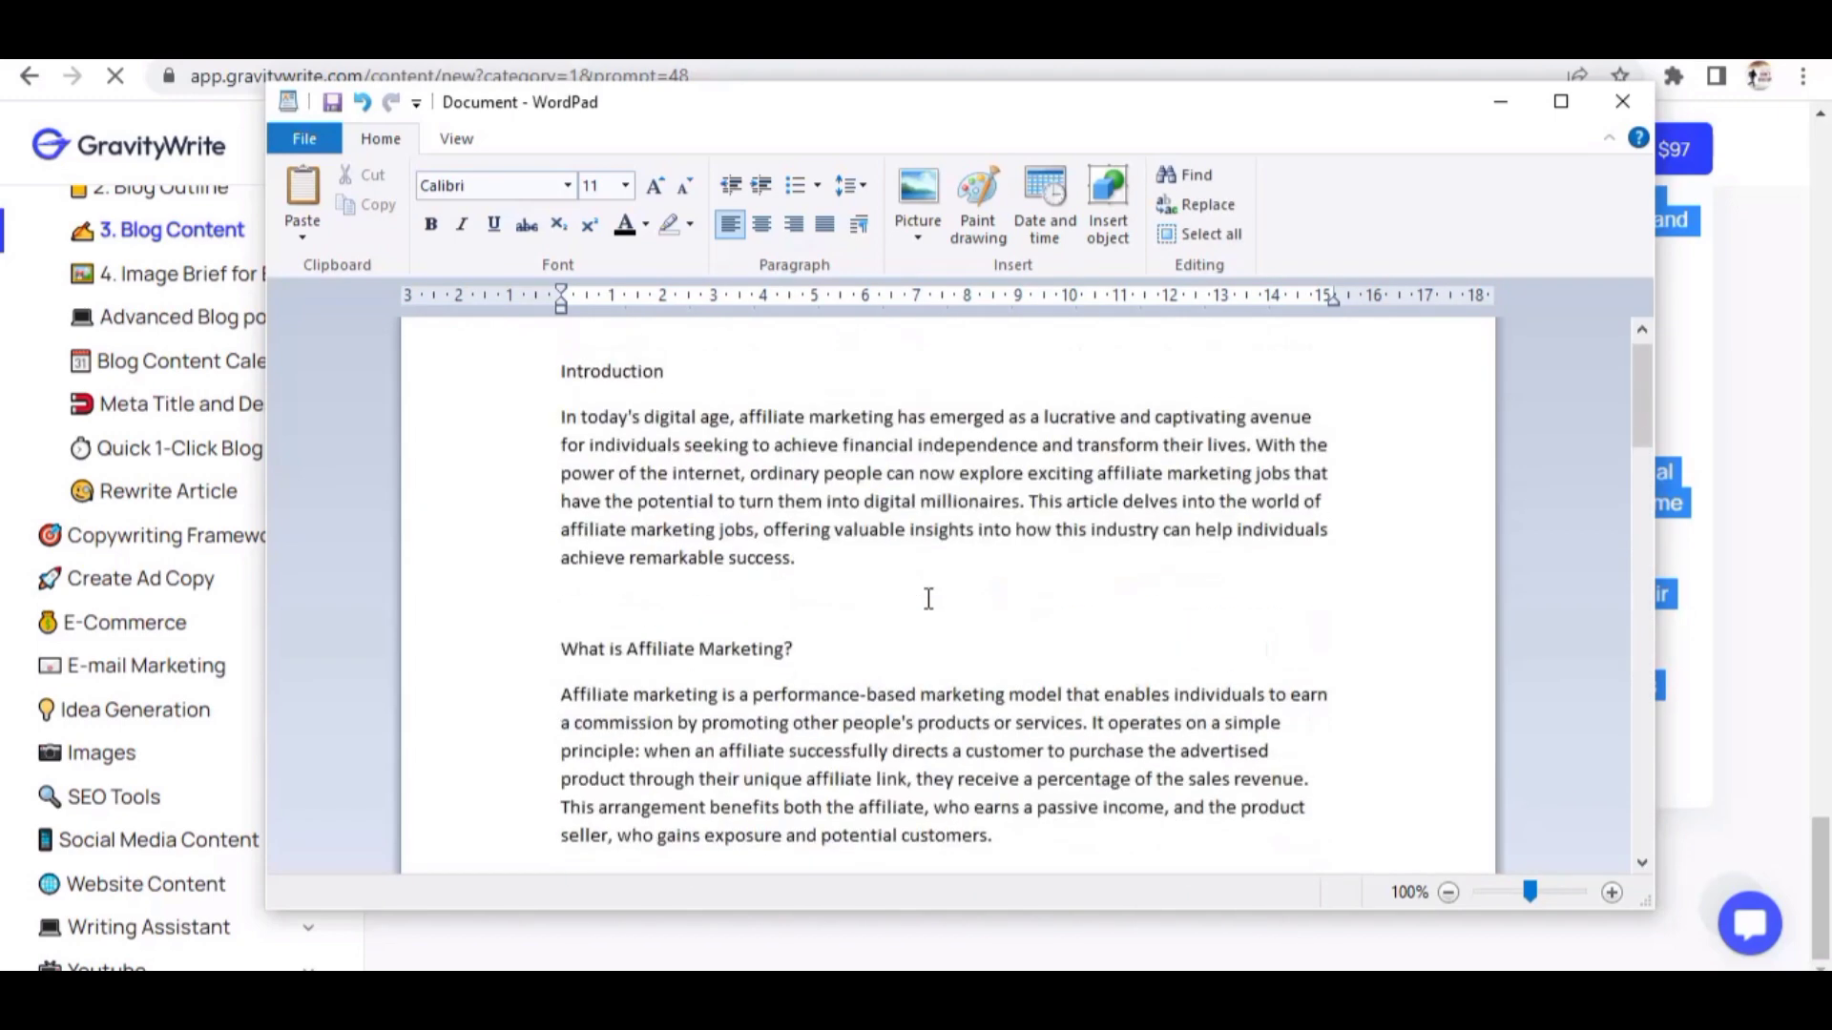
{"action": "scroll", "coordinate": [720, 671], "scroll_direction": "down", "scroll_amount": 6}
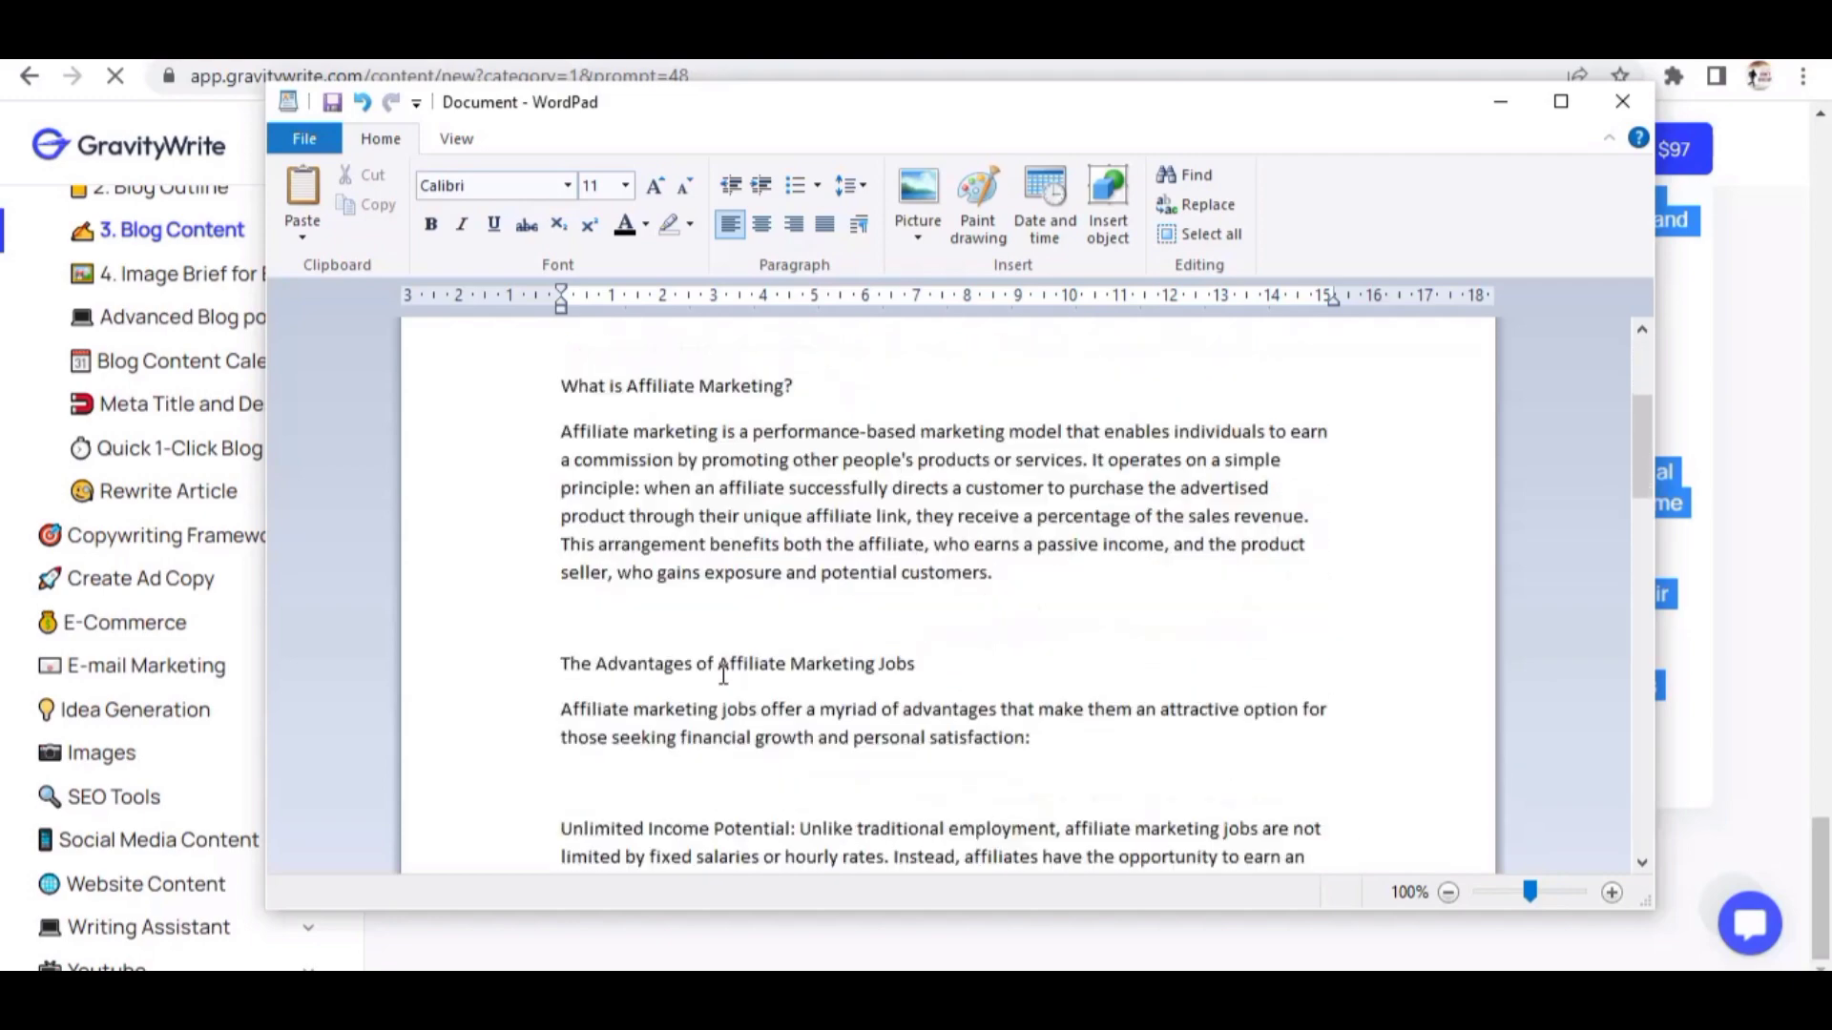
{"action": "scroll", "coordinate": [726, 670], "scroll_direction": "down", "scroll_amount": 15}
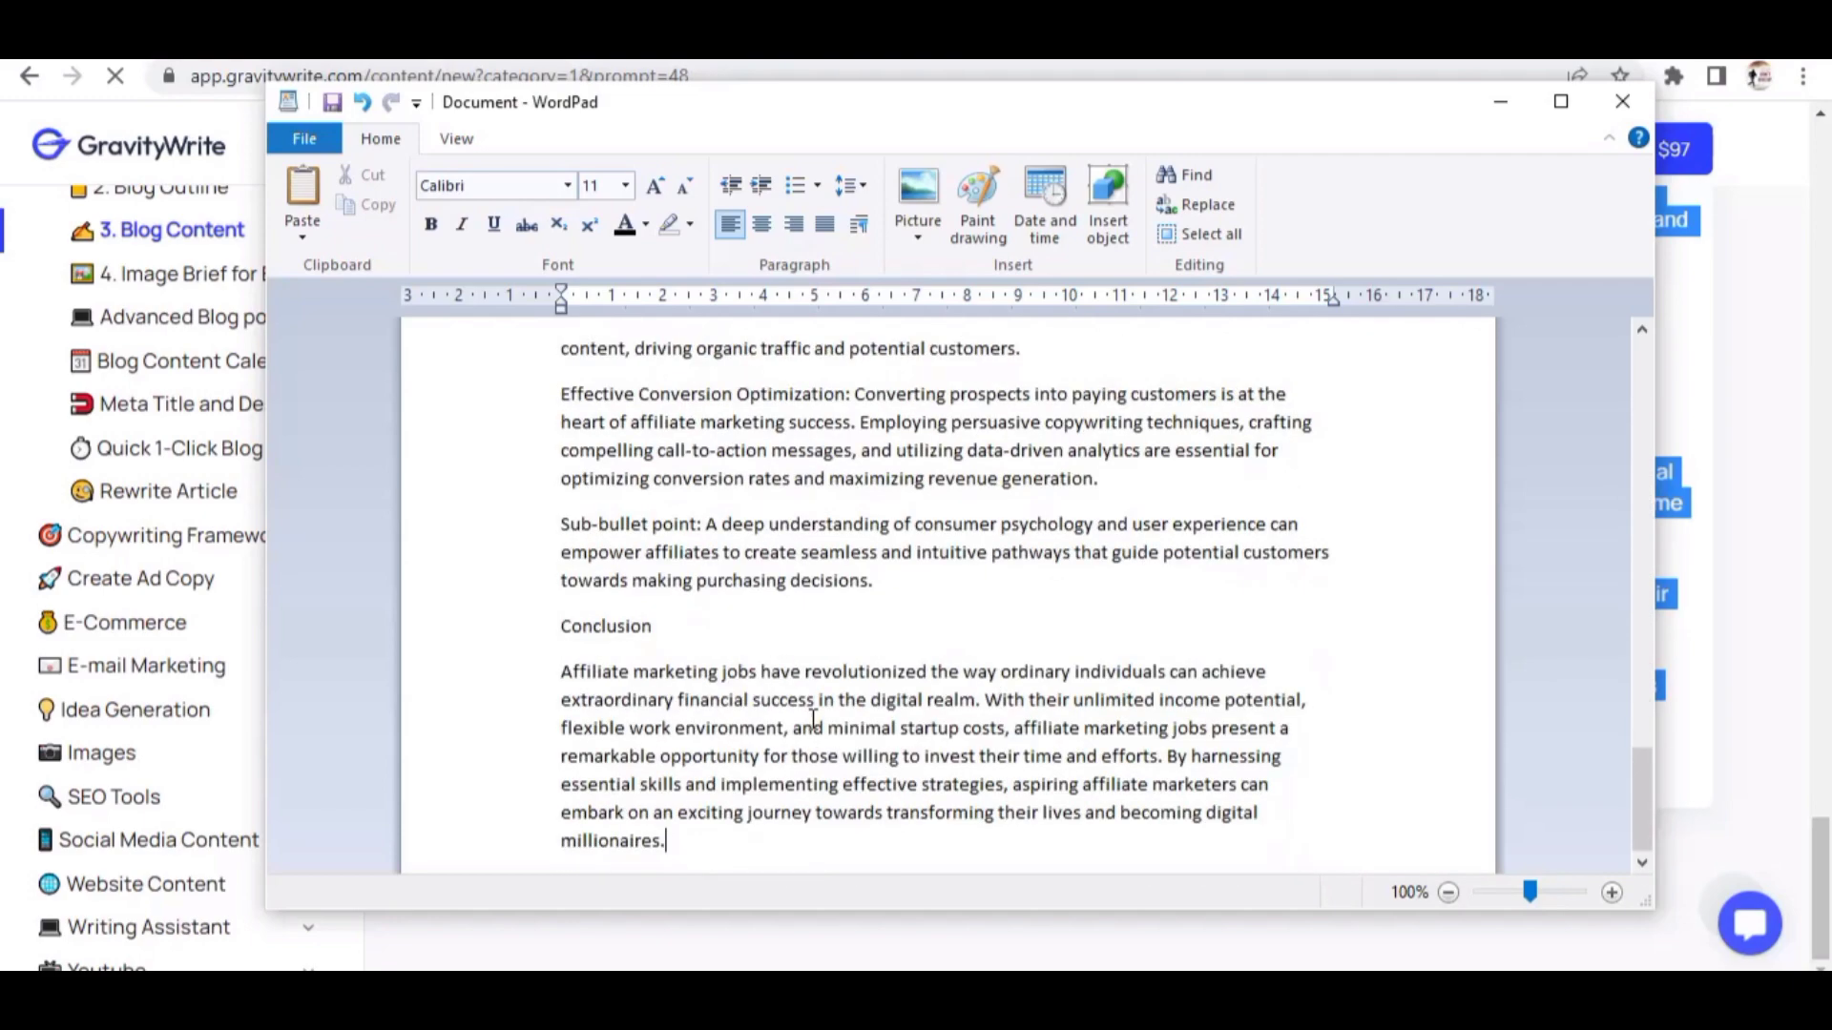
{"action": "scroll", "coordinate": [813, 719], "scroll_direction": "up", "scroll_amount": 20}
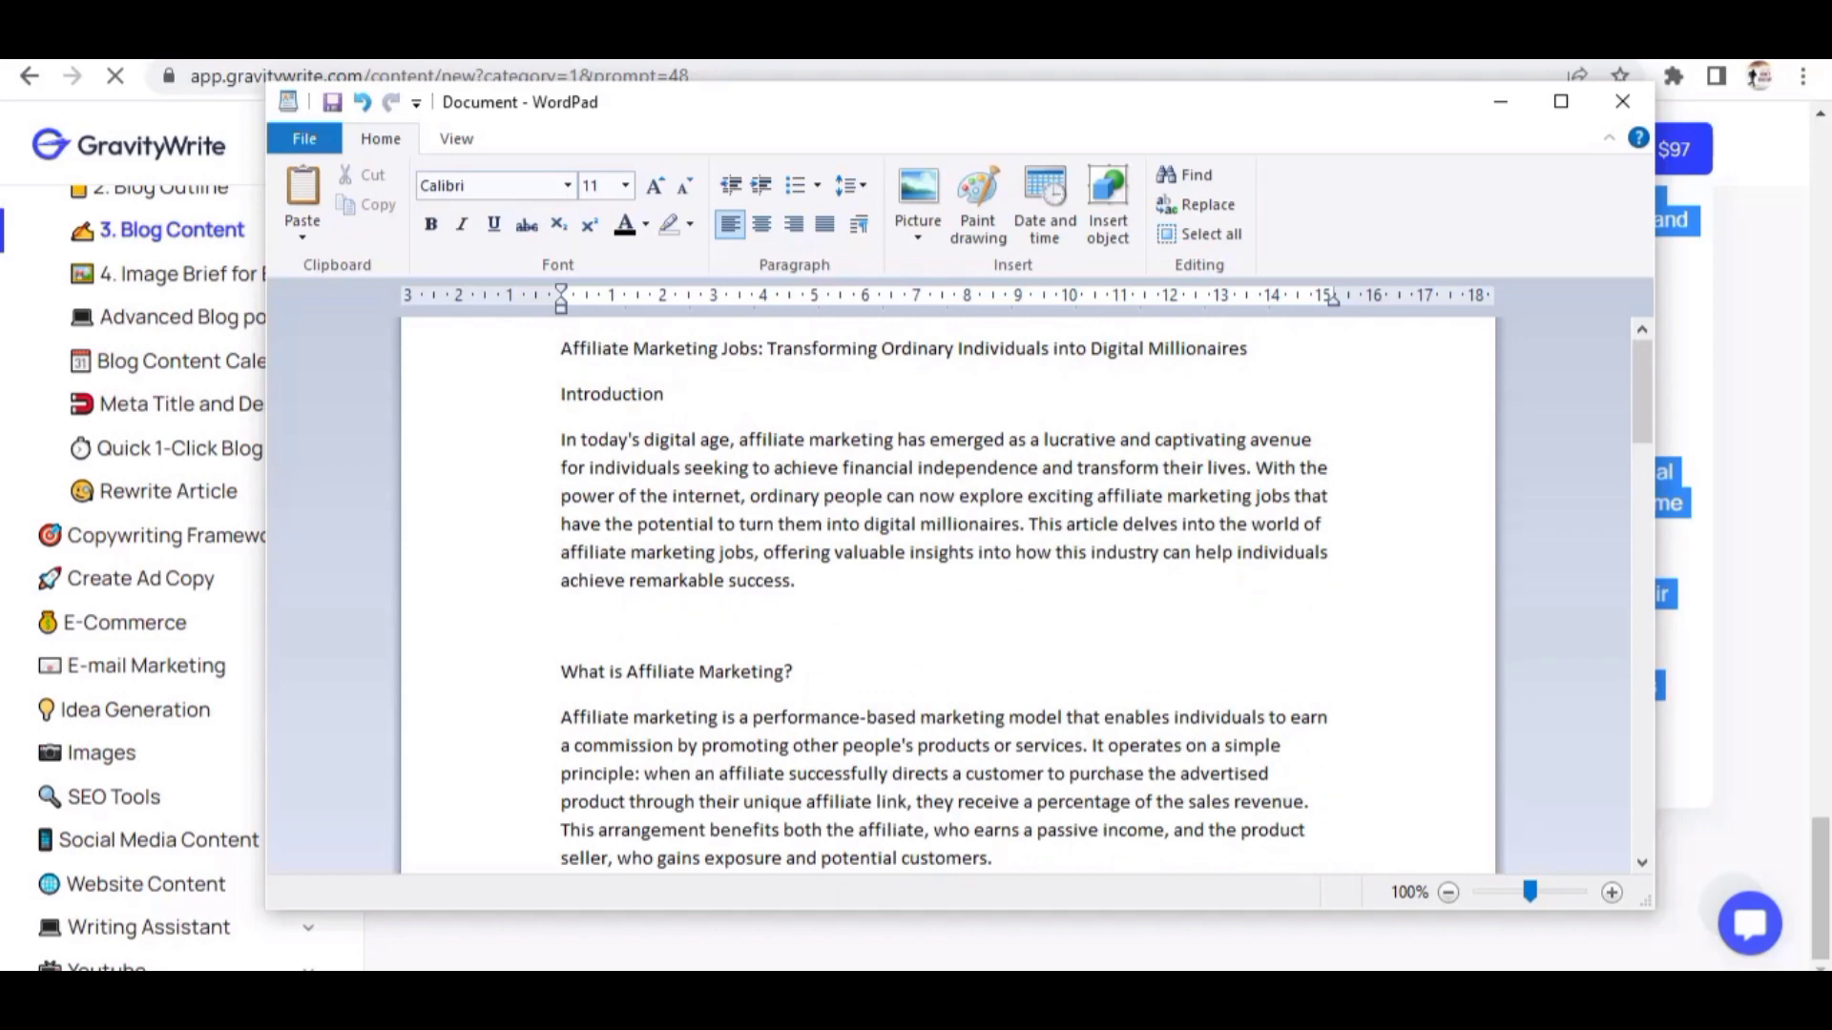
Maximize WordPad and scroll through the pasted article.
{"action": "left_click", "coordinate": [1561, 101]}
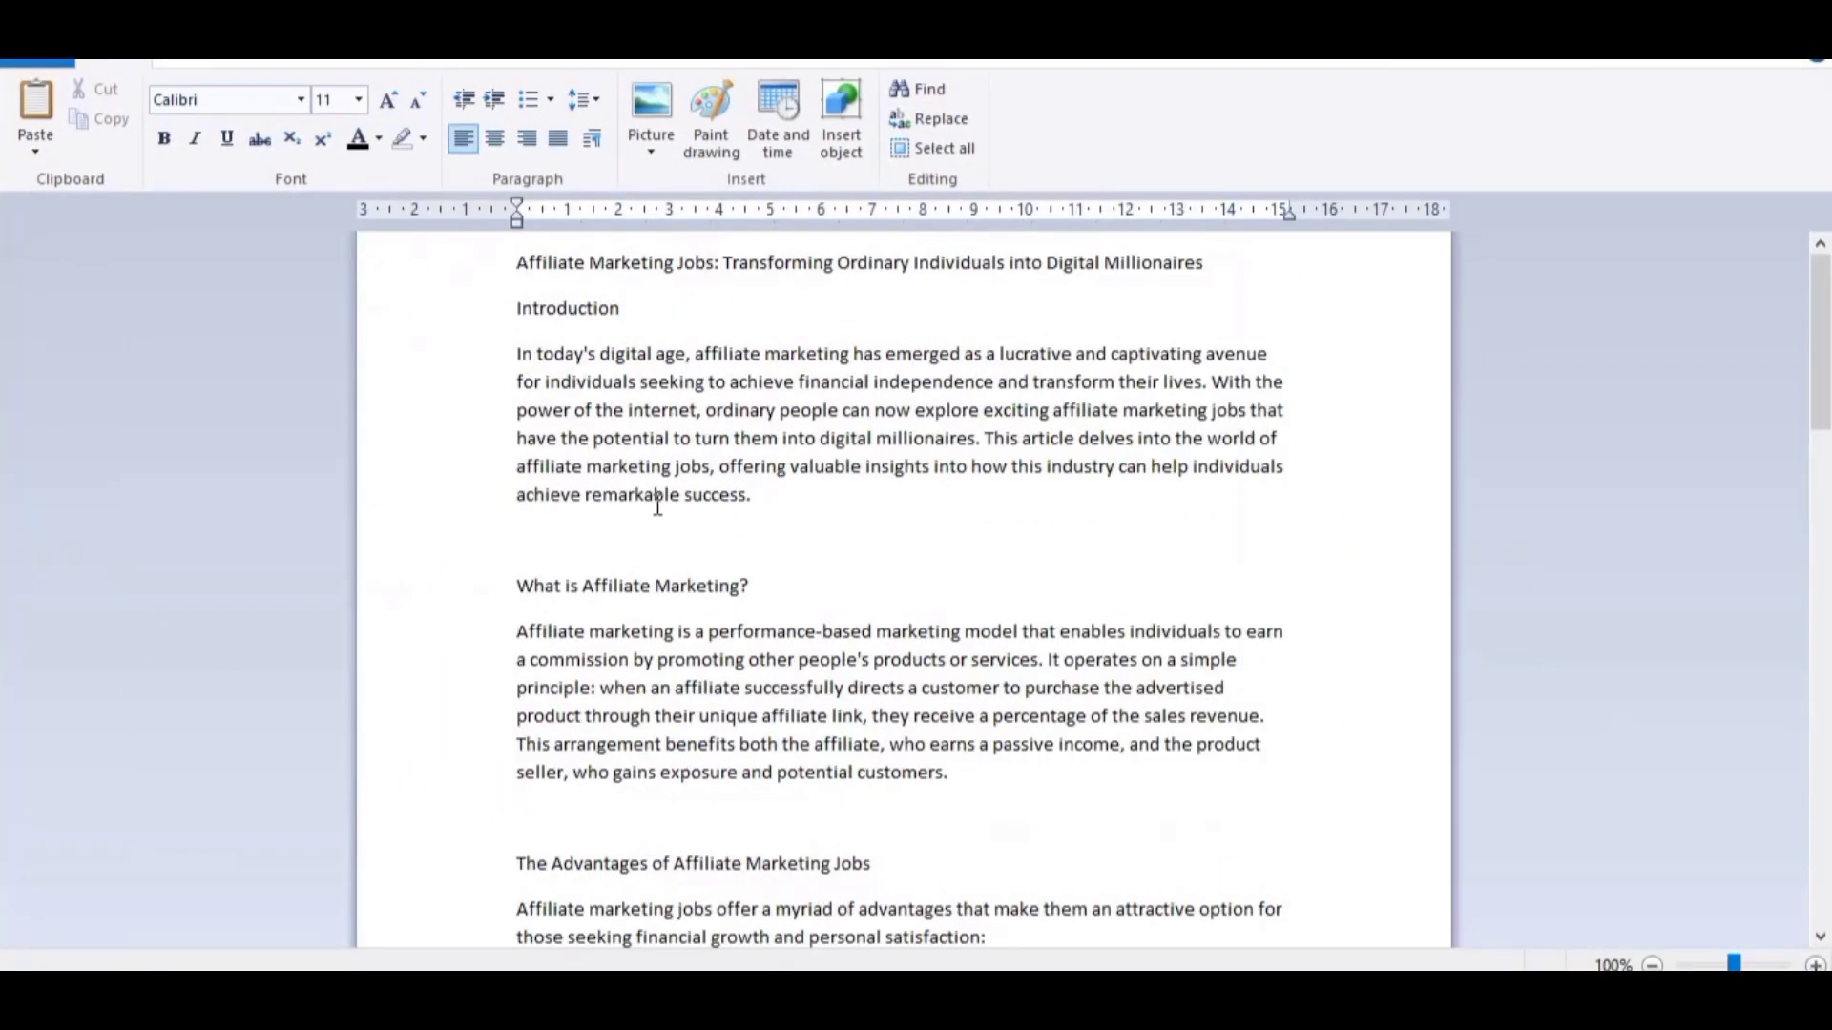
{"action": "scroll", "coordinate": [685, 614], "scroll_direction": "down", "scroll_amount": 4}
{"action": "scroll", "coordinate": [685, 614], "scroll_direction": "up", "scroll_amount": 4}
{"action": "scroll", "coordinate": [707, 485], "scroll_direction": "down", "scroll_amount": 20}
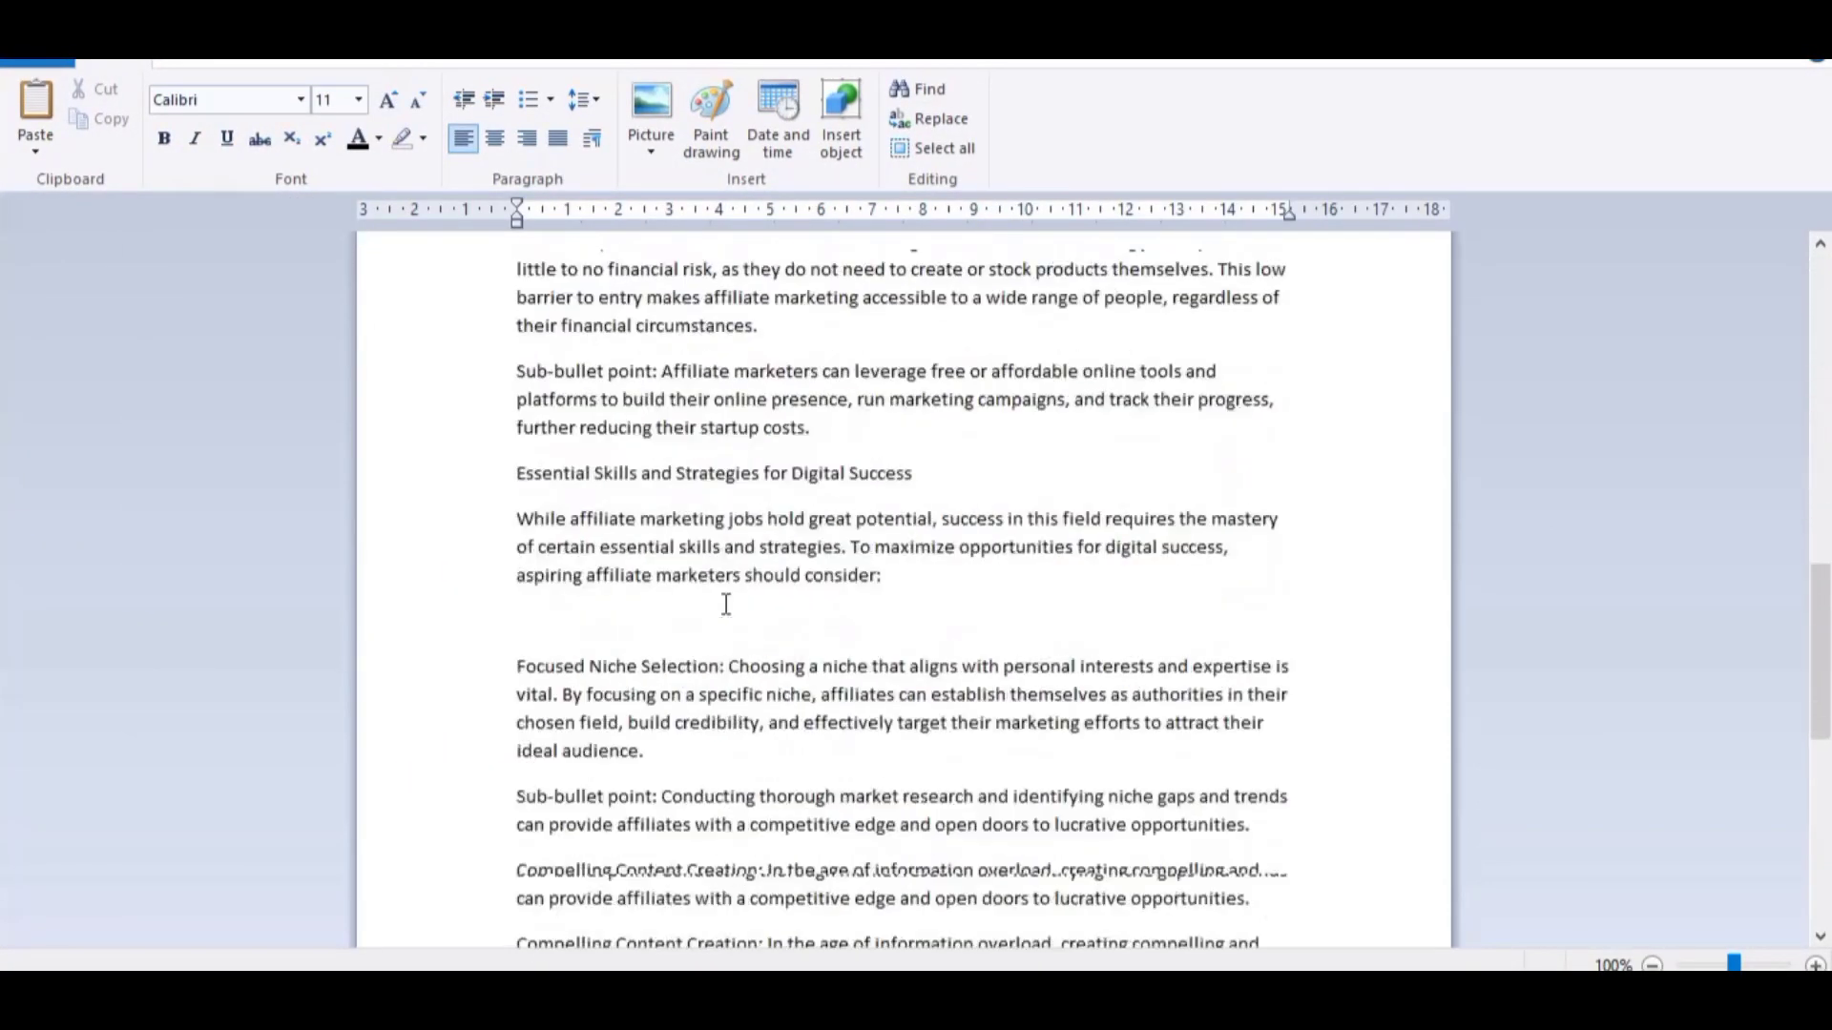
{"action": "scroll", "coordinate": [744, 665], "scroll_direction": "up", "scroll_amount": 20}
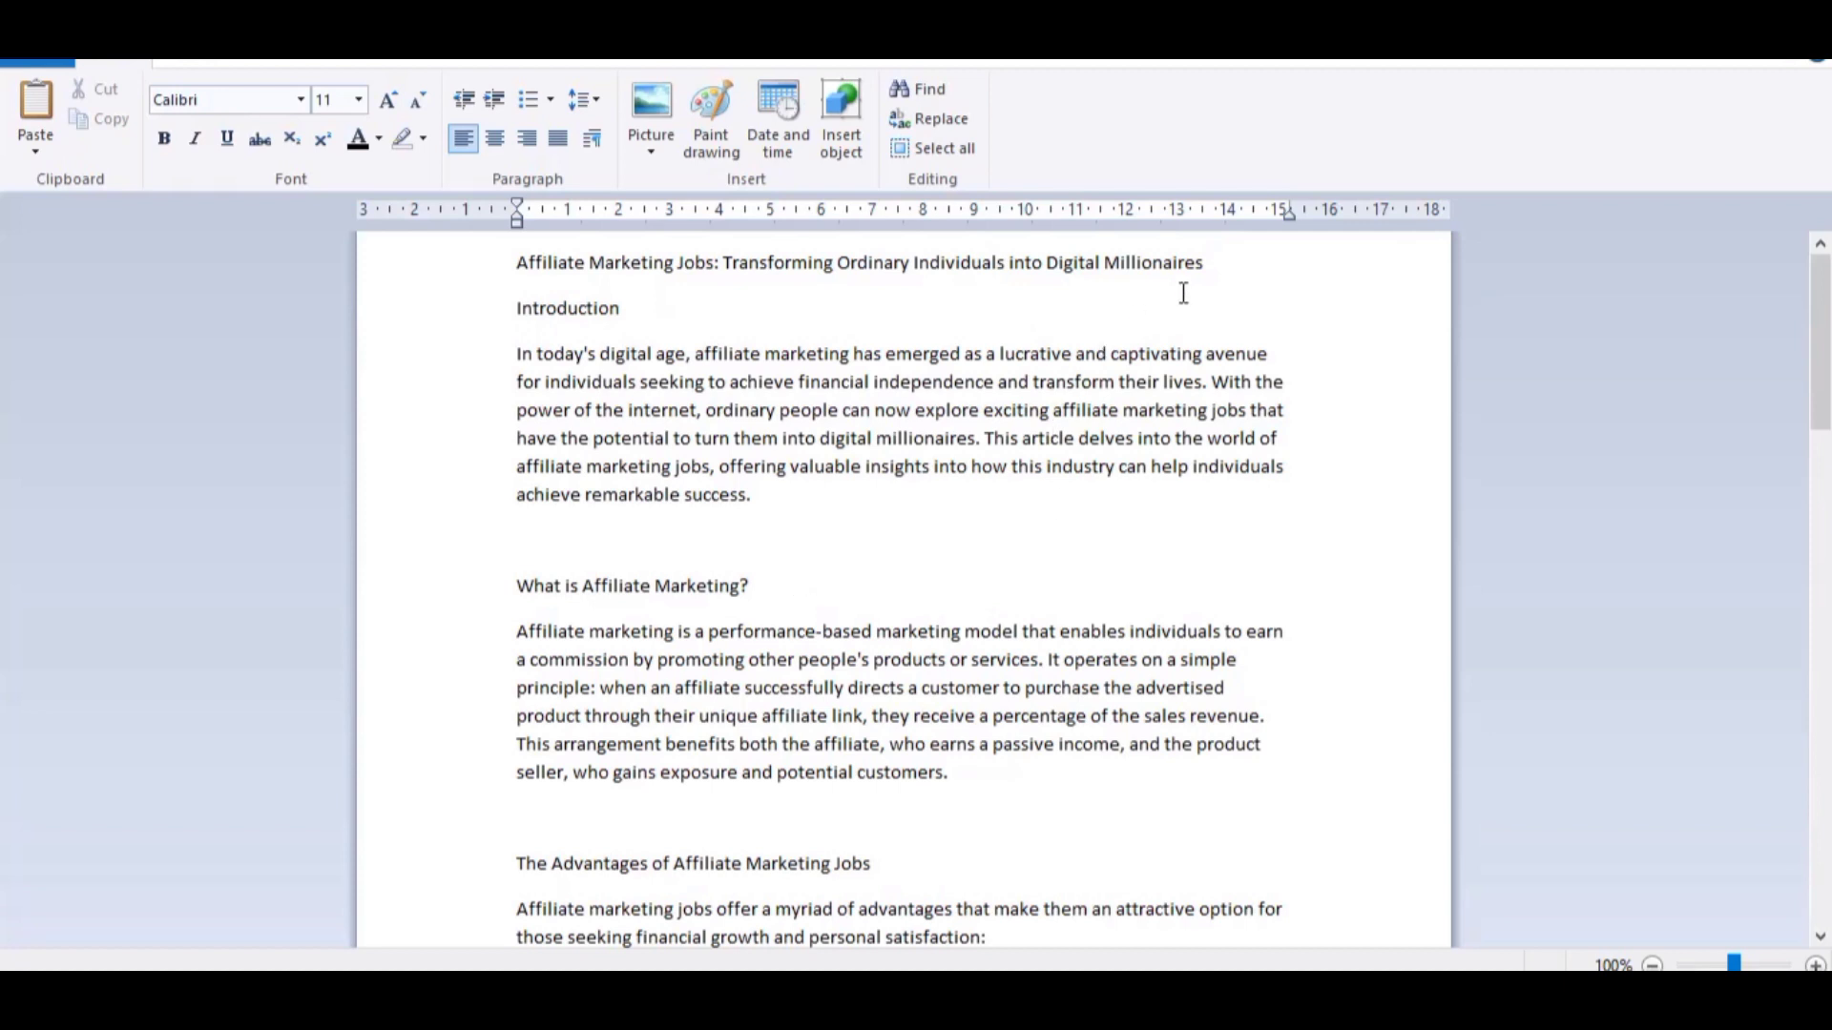
Bold the 'Affiliate Marketing Jobs: Transforming Ordinary Individuals into Digital Millionaires' title line, then review the article.
{"action": "left_click_drag", "start_coordinate": [1225, 269], "coordinate": [520, 232]}
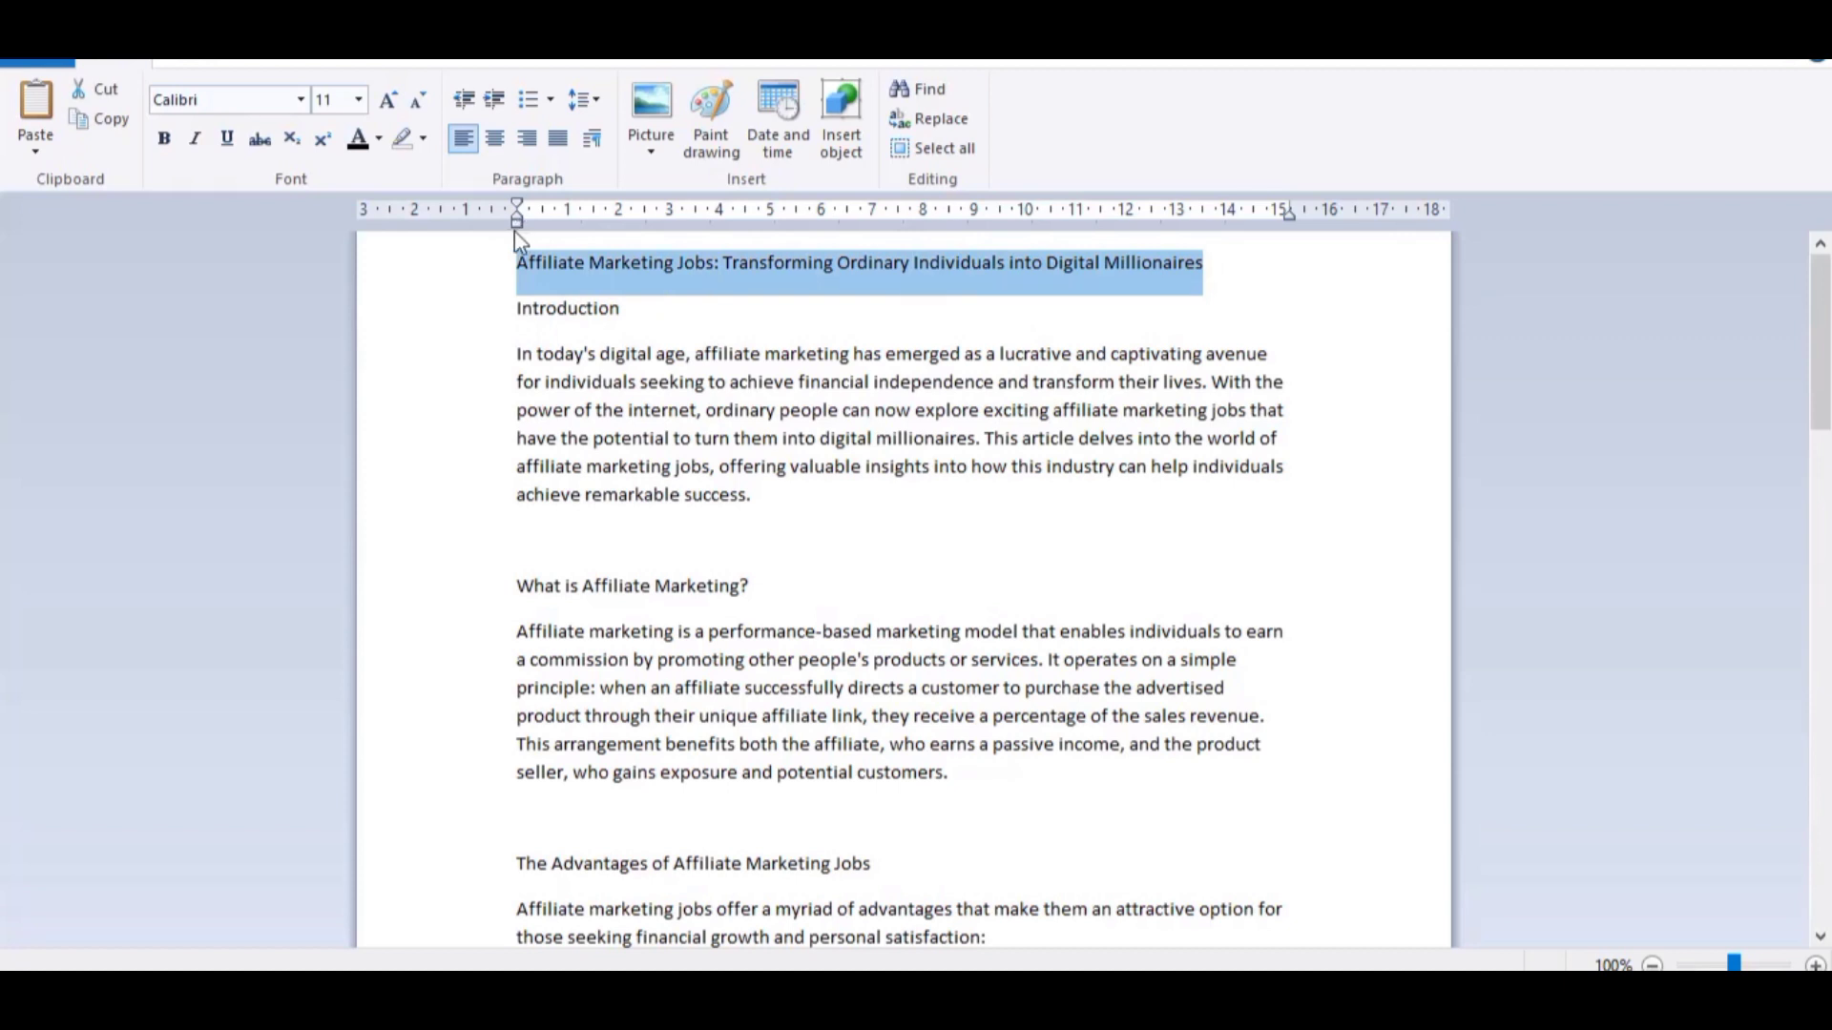
{"action": "left_click", "coordinate": [164, 139]}
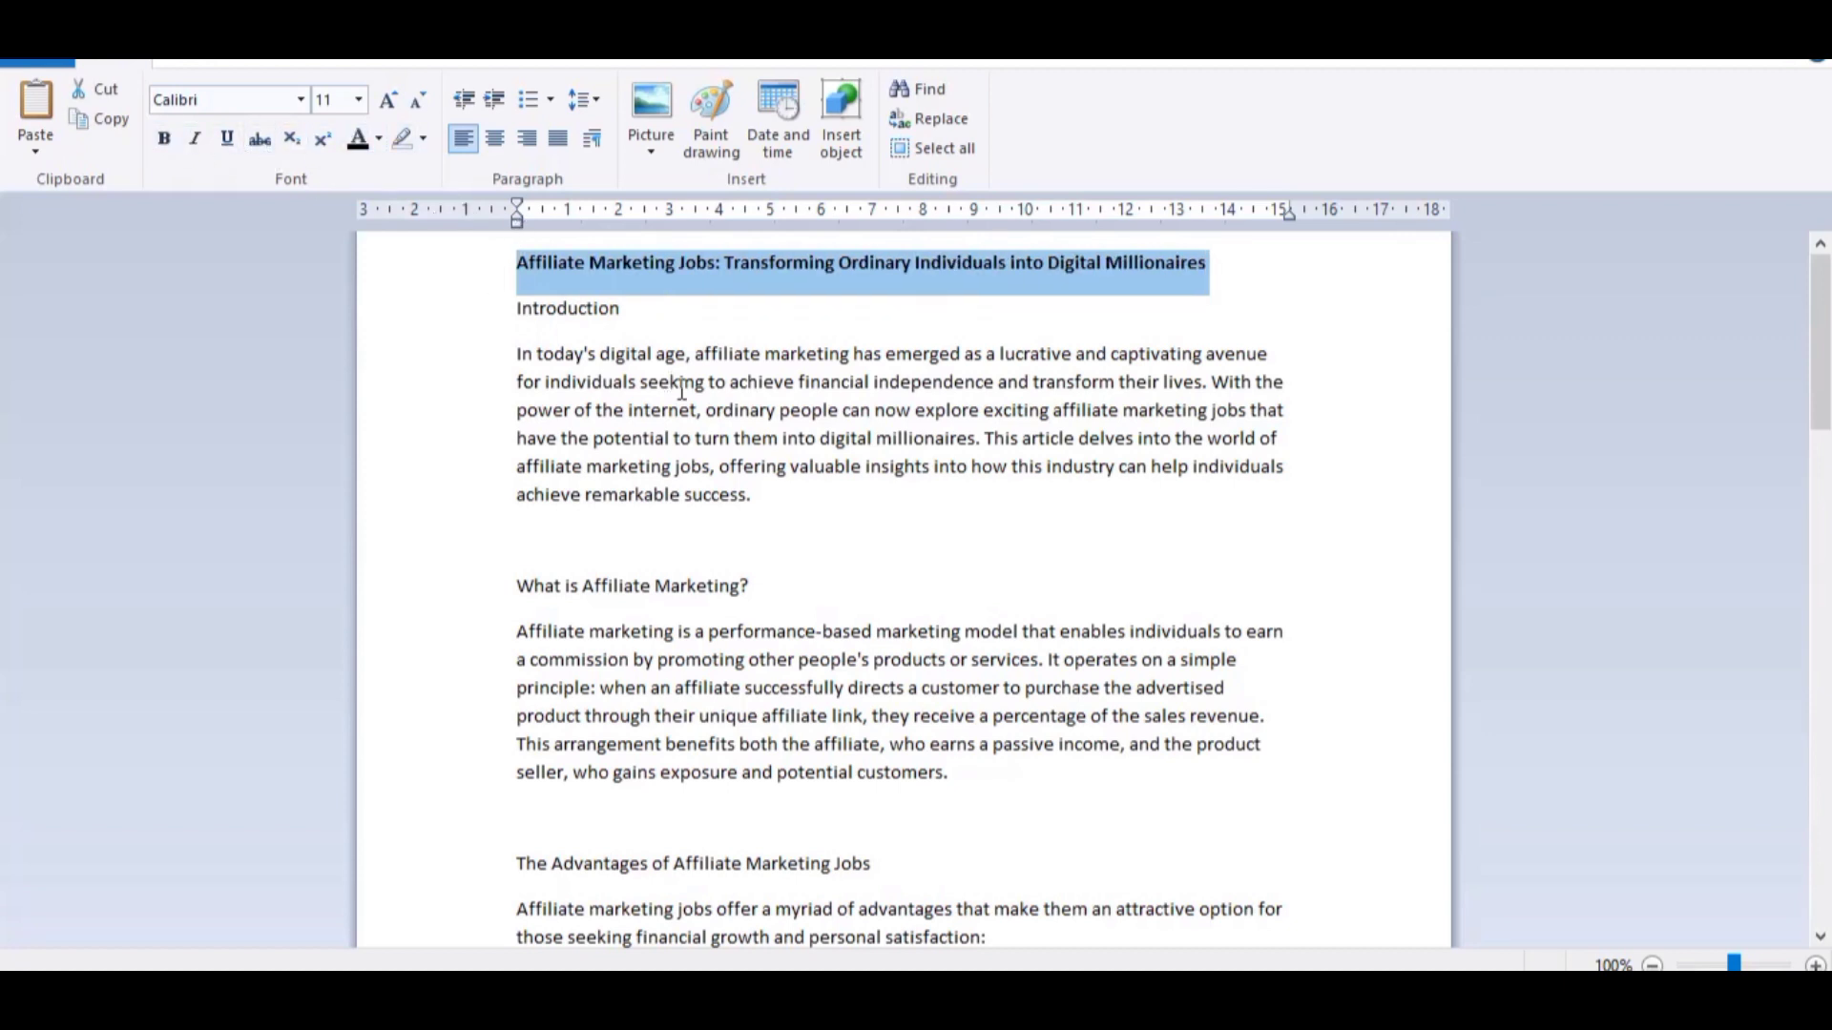
{"action": "left_click", "coordinate": [664, 350]}
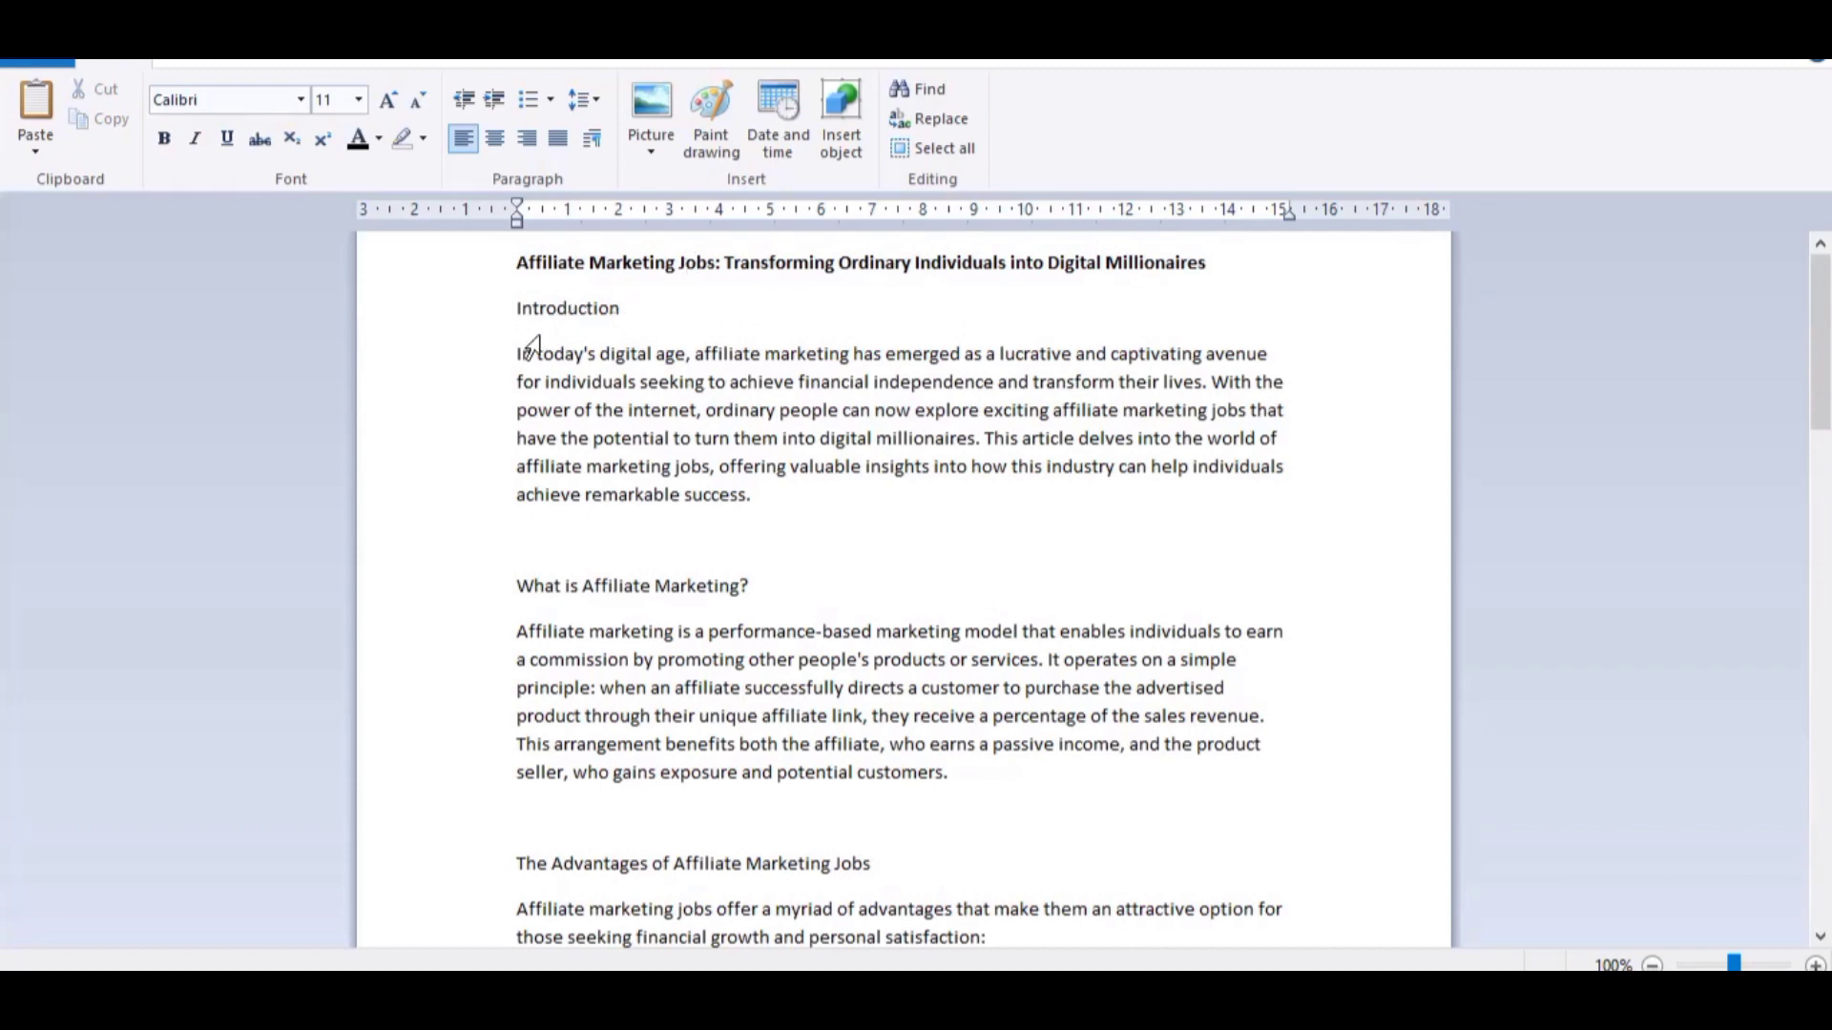
{"action": "scroll", "coordinate": [656, 620], "scroll_direction": "down", "scroll_amount": 4}
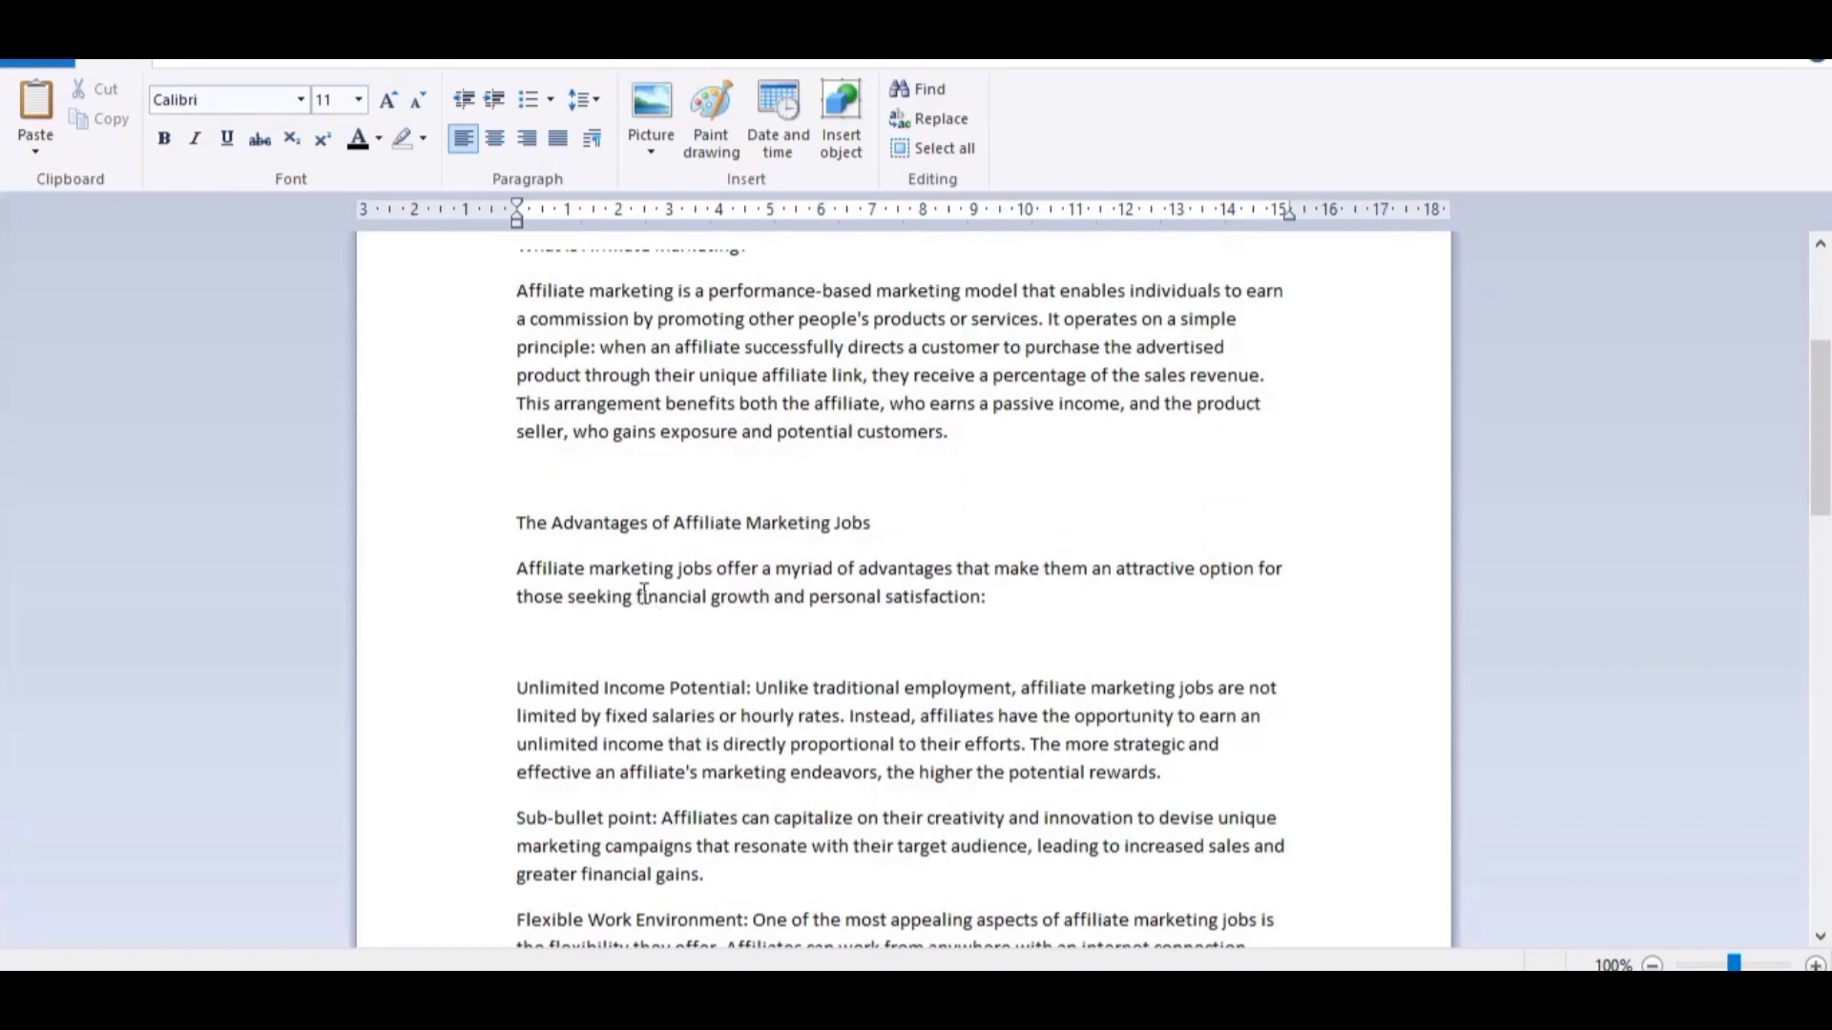
{"action": "scroll", "coordinate": [657, 619], "scroll_direction": "down", "scroll_amount": 15}
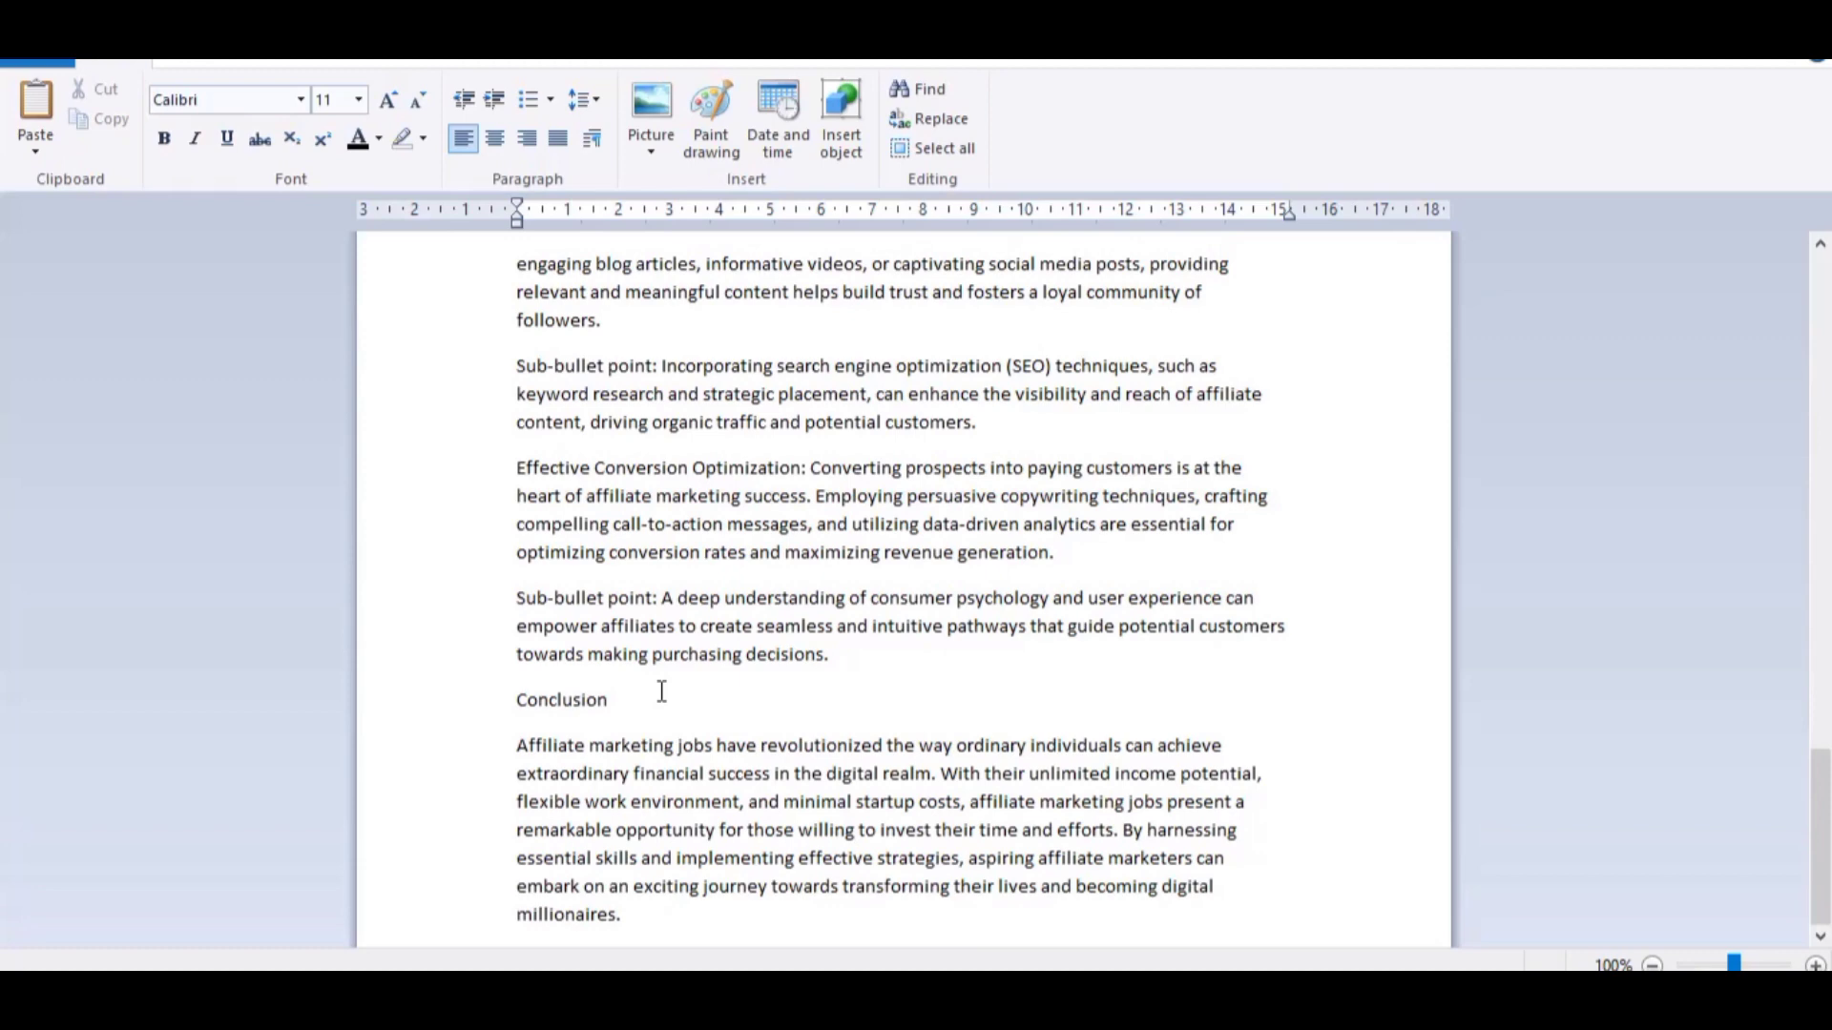
{"action": "scroll", "coordinate": [661, 691], "scroll_direction": "up", "scroll_amount": 9}
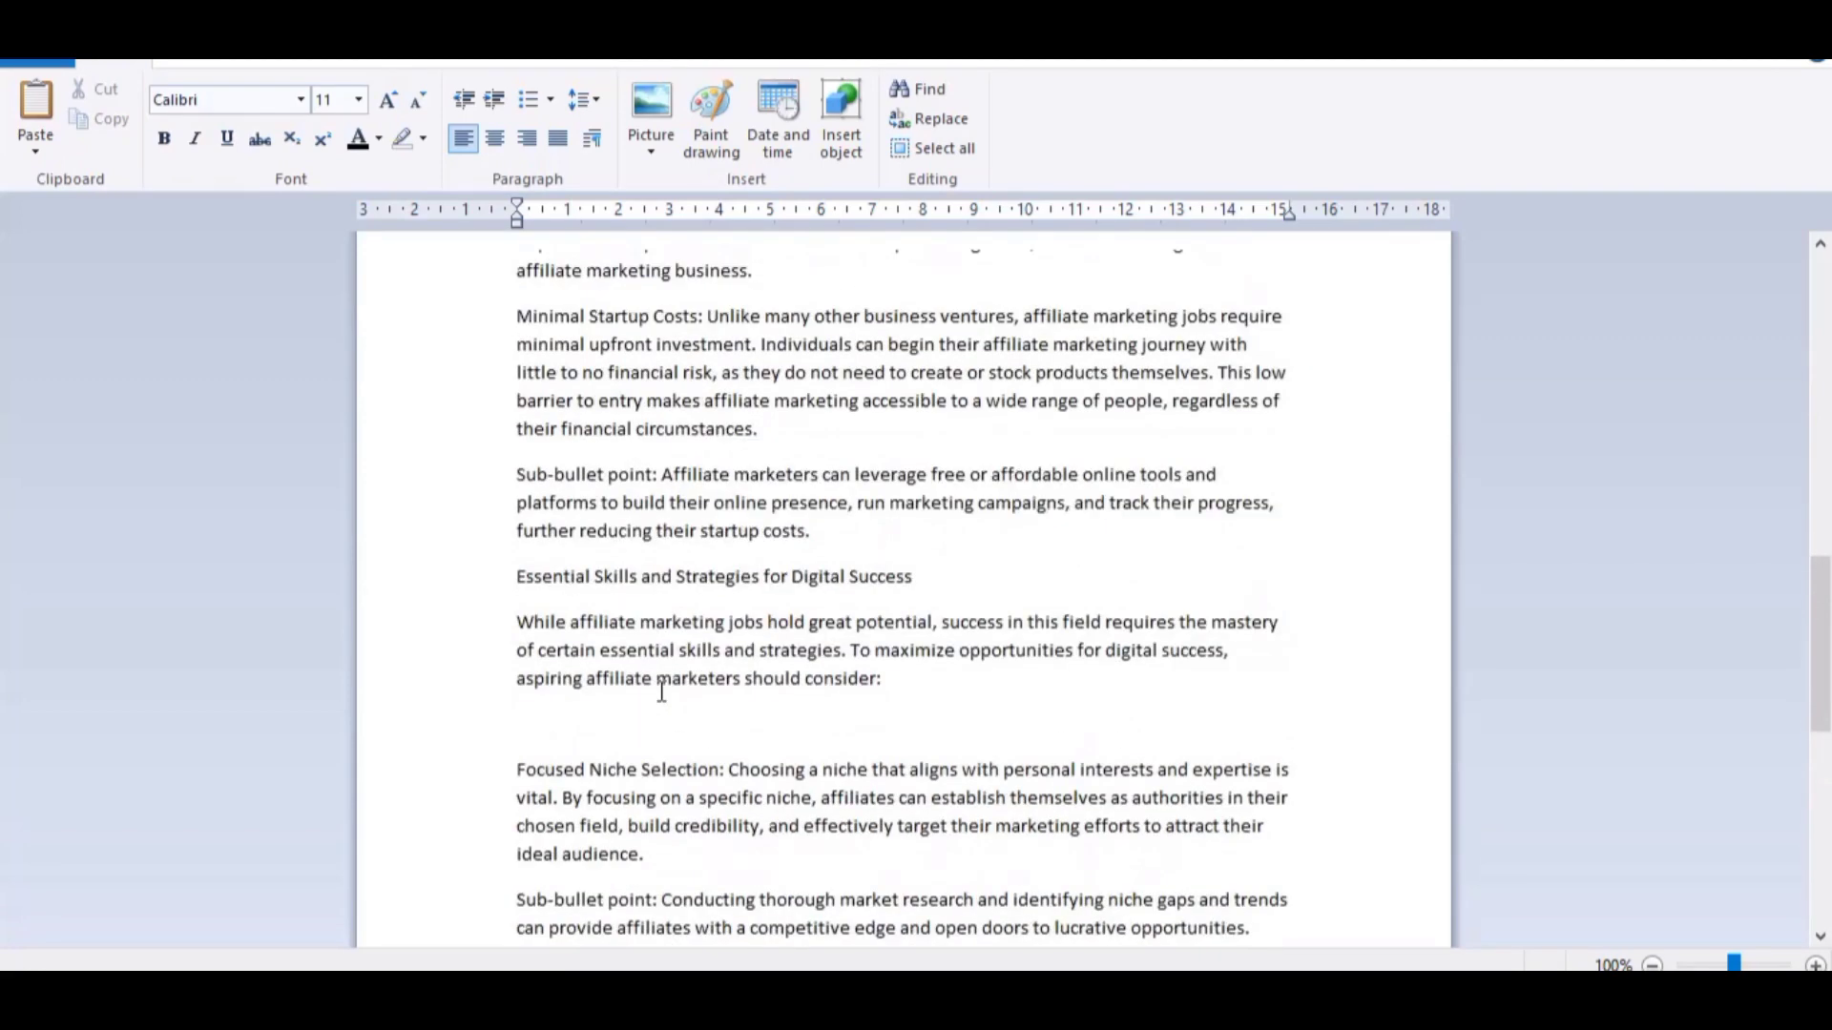
{"action": "scroll", "coordinate": [661, 690], "scroll_direction": "up", "scroll_amount": 5}
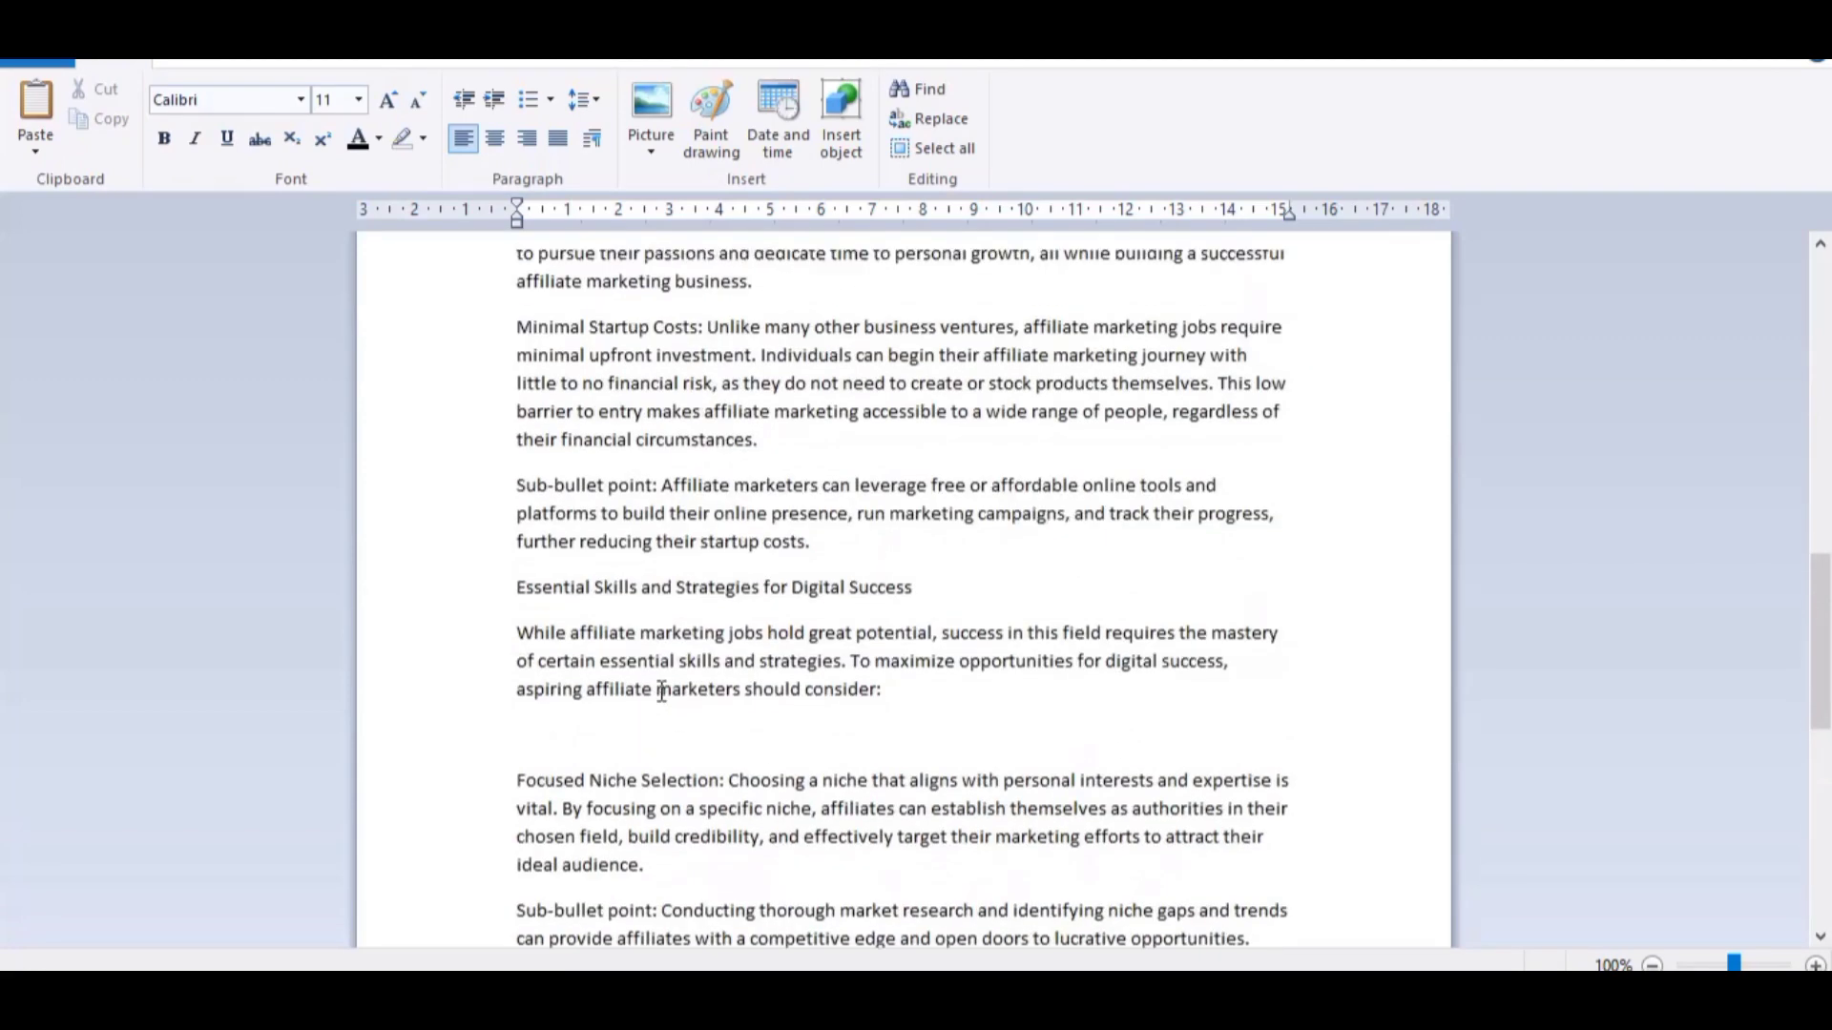